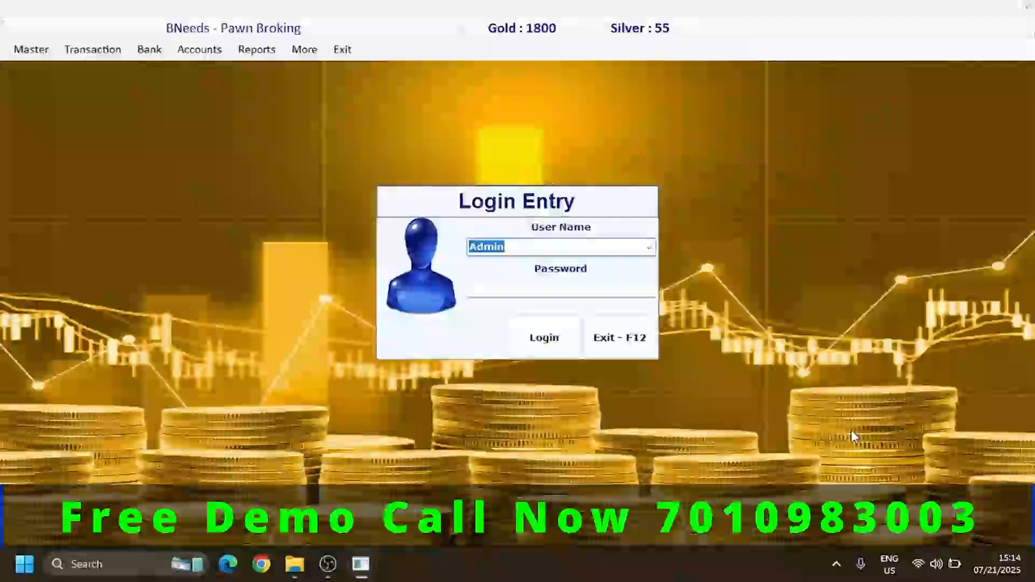
# - Log in as Admin by entering the account password
pyautogui.press('Return')
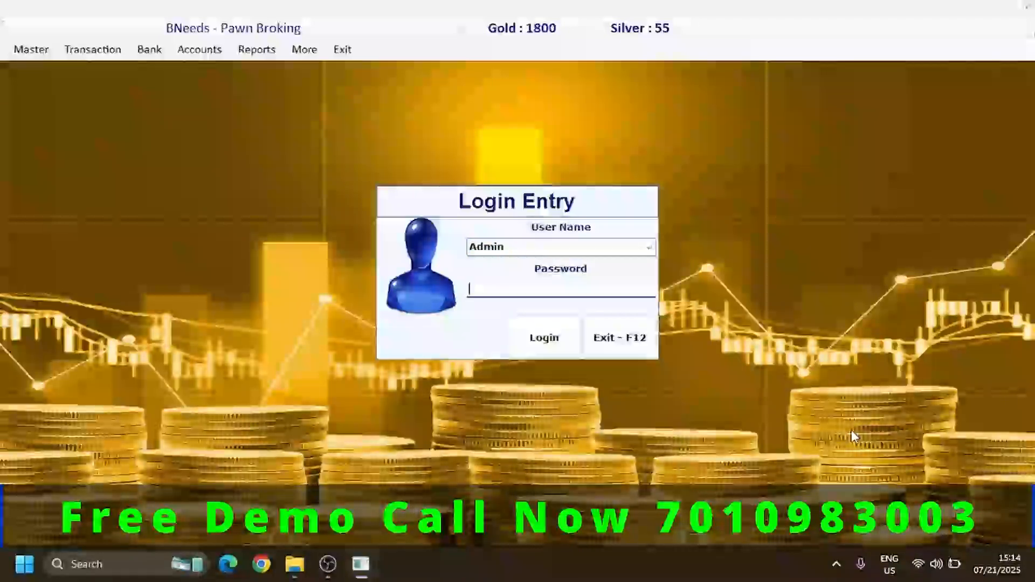
pyautogui.write('***')
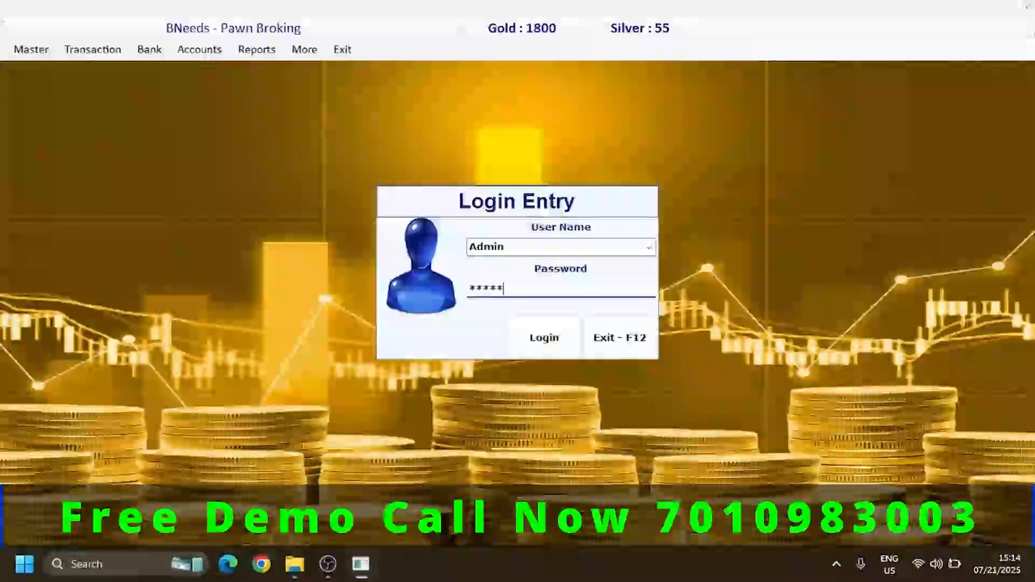
pyautogui.press('Return')
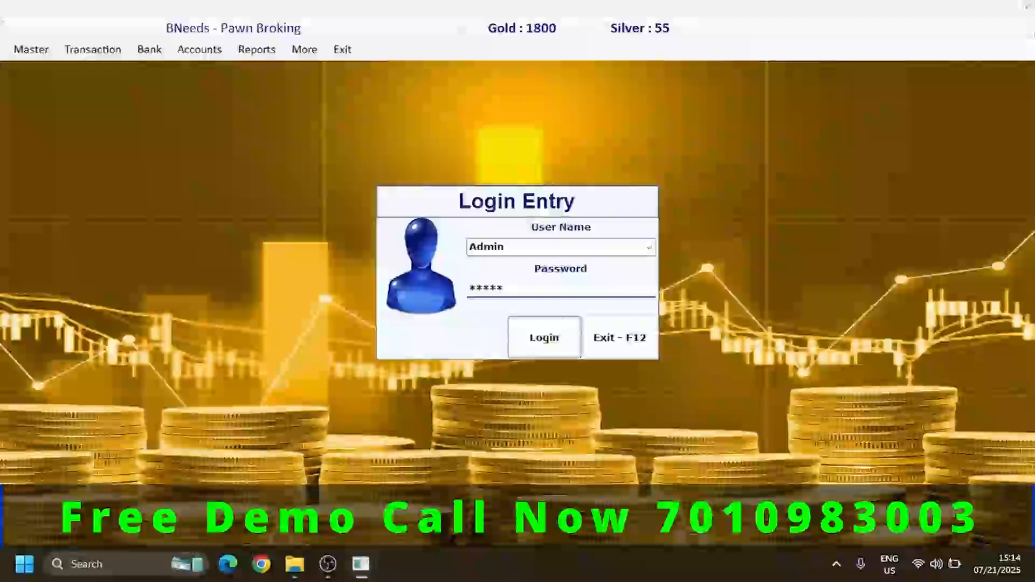
pyautogui.press('Return')
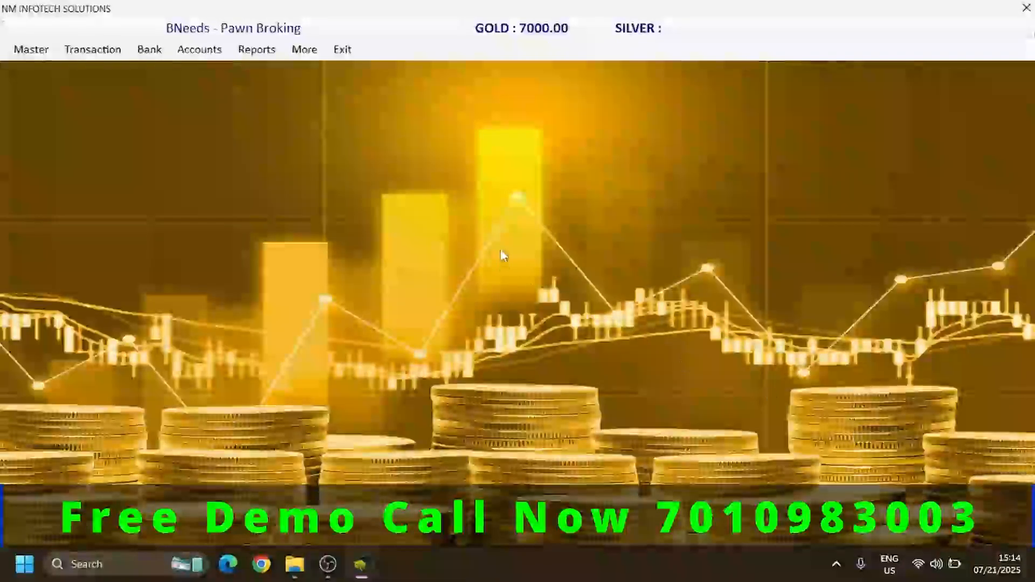
# - Open the Metal Creation form from the product master data
pyautogui.click(33, 49)
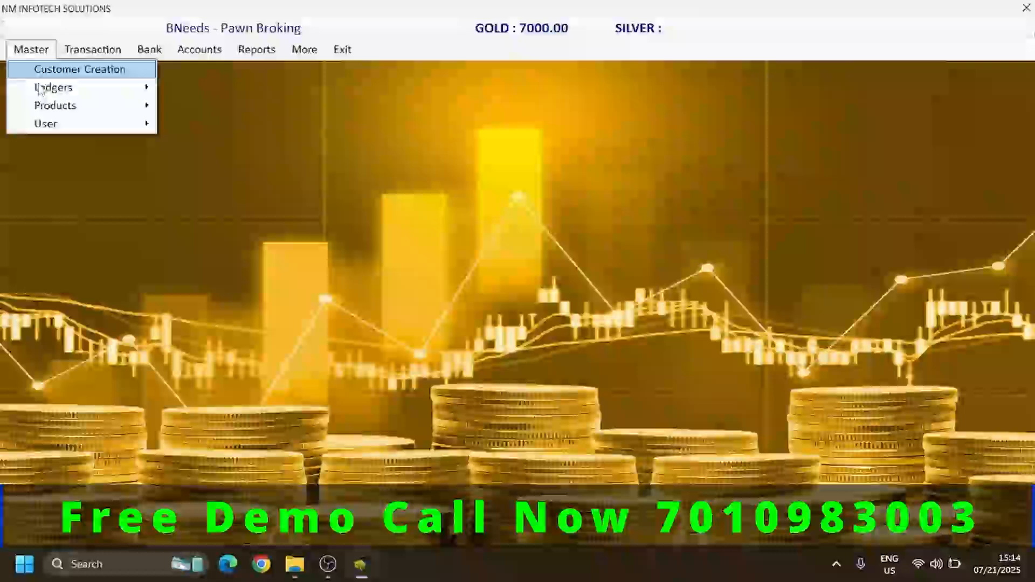
pyautogui.moveTo(44, 117)
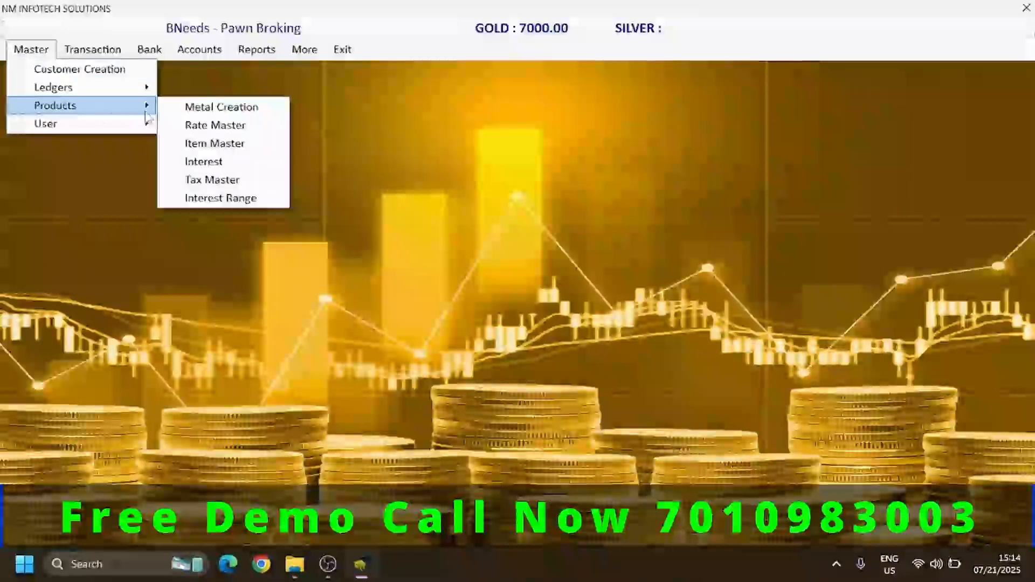
pyautogui.click(204, 107)
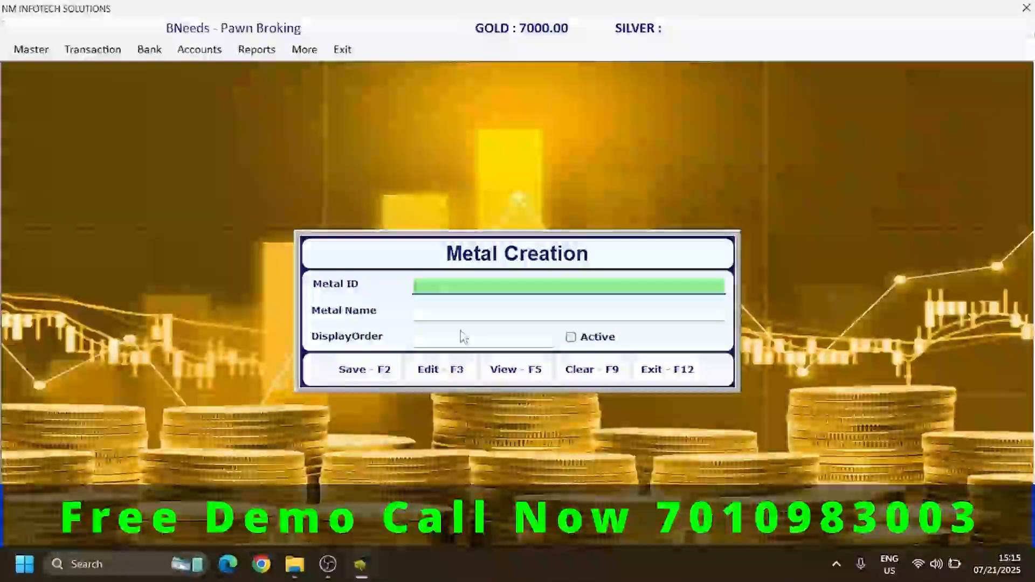
pyautogui.press('Return')
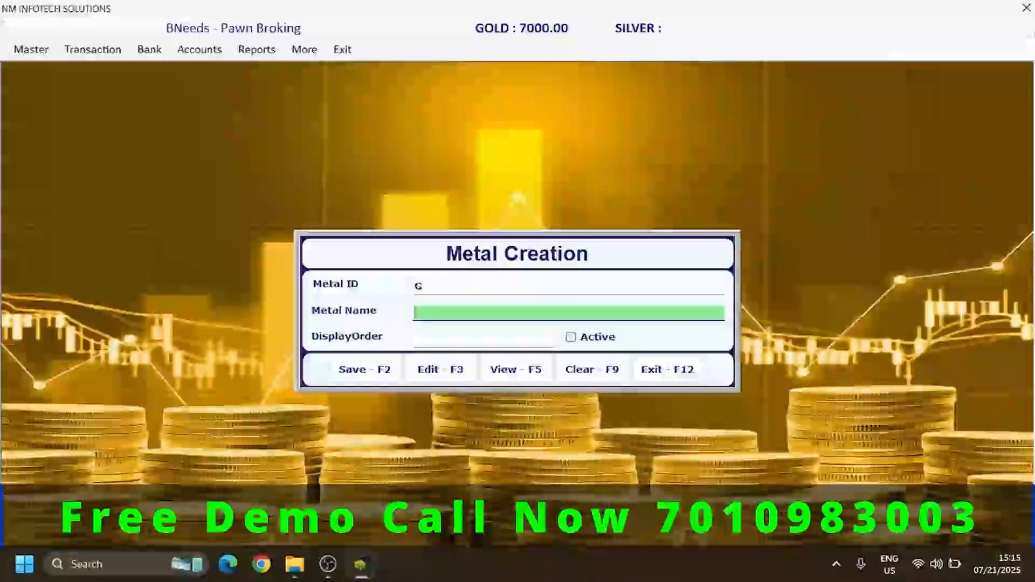
pyautogui.write('GOLD')
pyautogui.press('Return')
pyautogui.write('1')
pyautogui.press('Return')
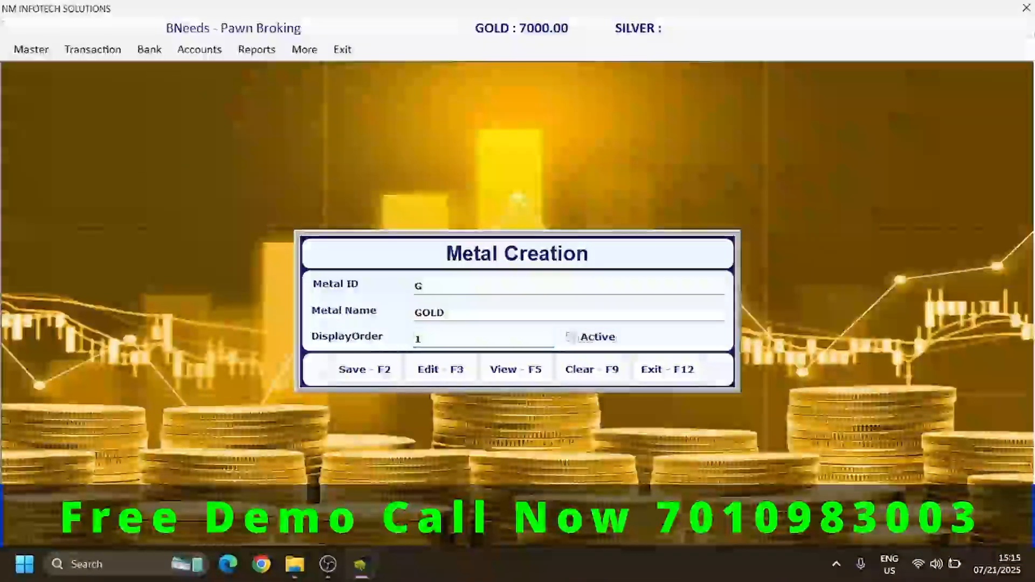
pyautogui.press('space')
pyautogui.press('Return')
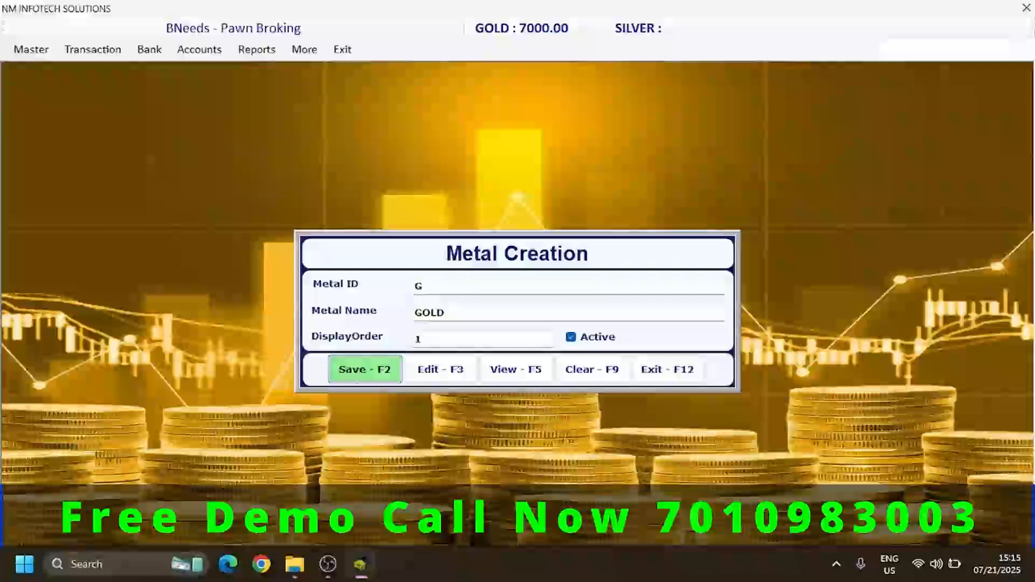
pyautogui.click(589, 378)
# - Create and save an active metal with ID S, name SILVER and display order 2
pyautogui.click(446, 284)
pyautogui.write('s')
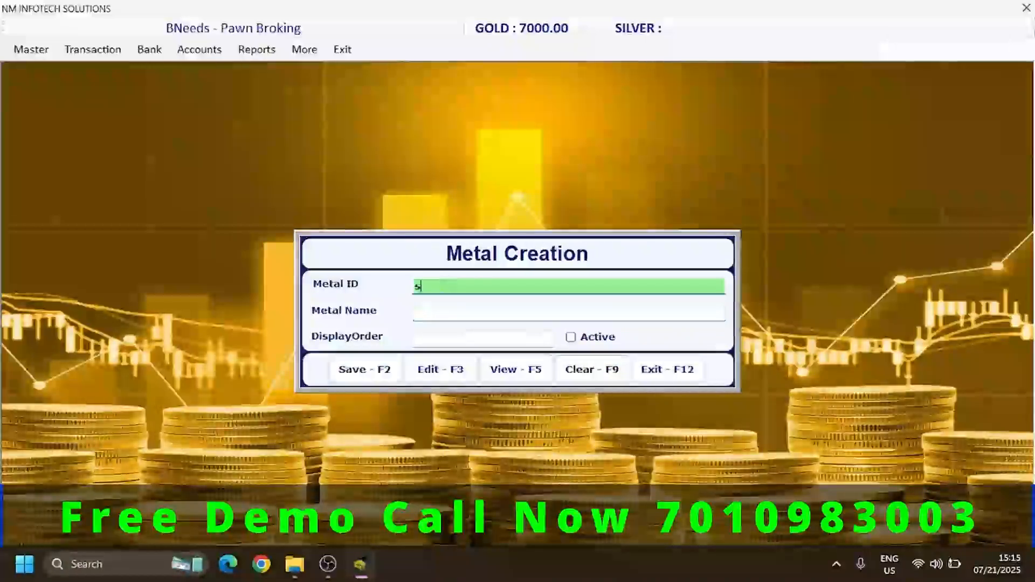
pyautogui.press('Return')
pyautogui.write('SIL')
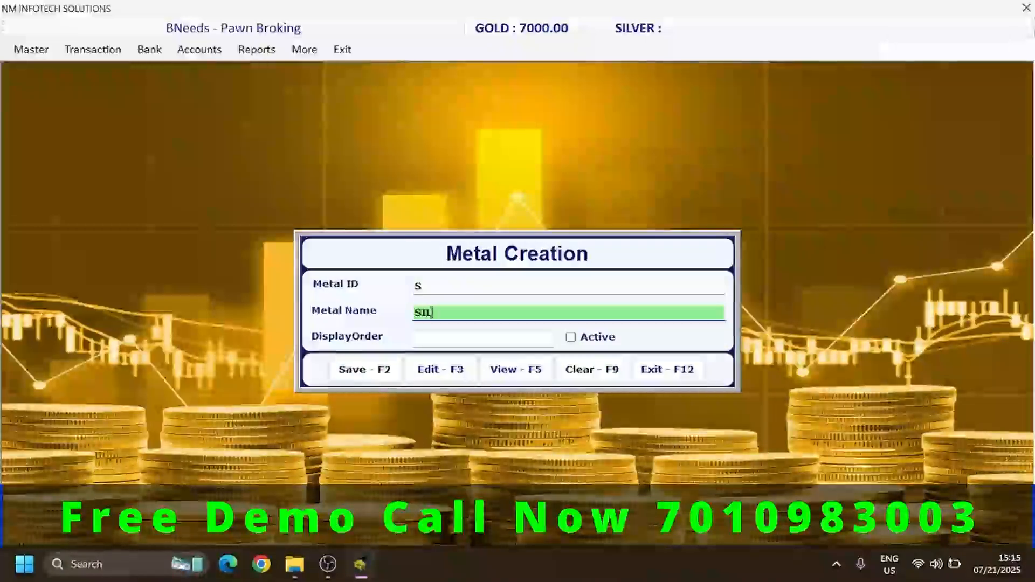
pyautogui.write('VER')
pyautogui.press('Return')
pyautogui.write('2')
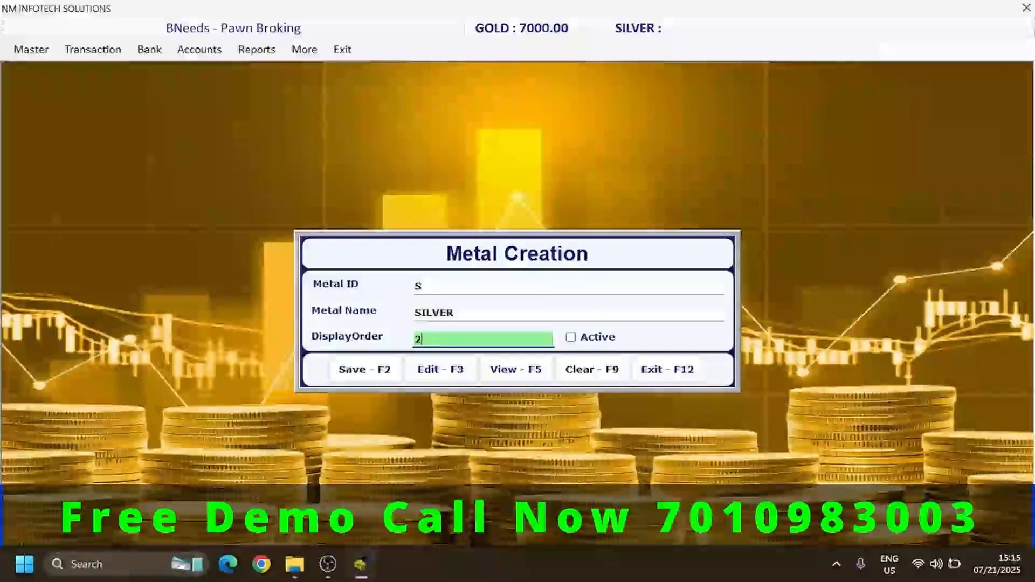
pyautogui.press('Return')
pyautogui.press('space')
pyautogui.press('Return')
pyautogui.press('Return')
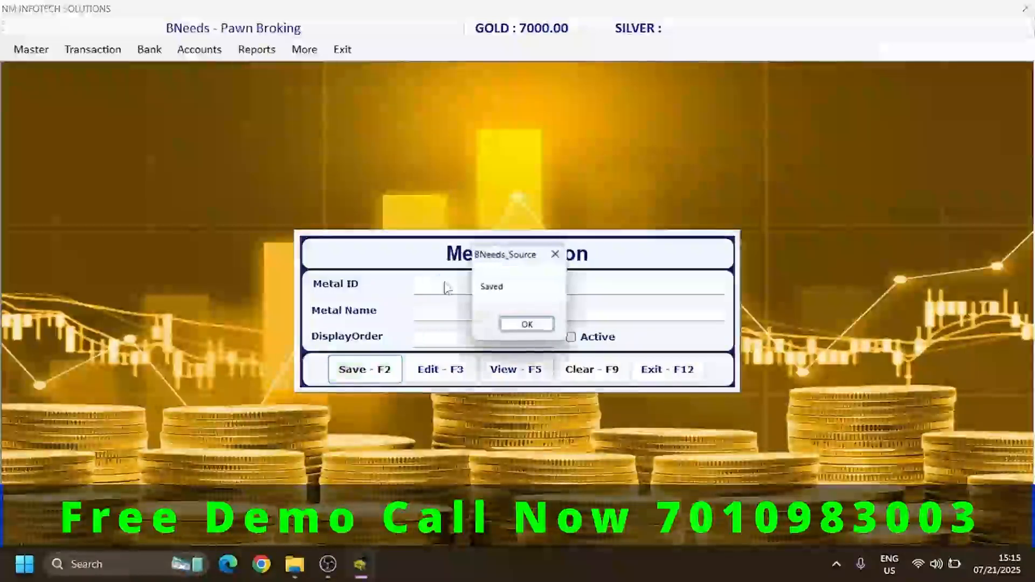
pyautogui.press('Return')
# - View the list of saved metals and close the Metal Creation form
pyautogui.press('F5')
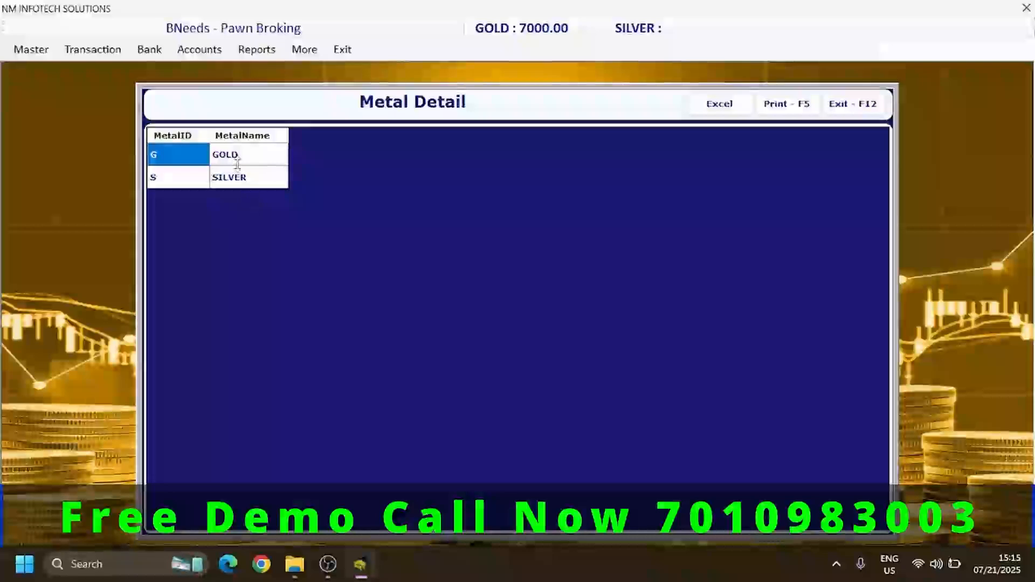
pyautogui.click(852, 104)
pyautogui.click(668, 370)
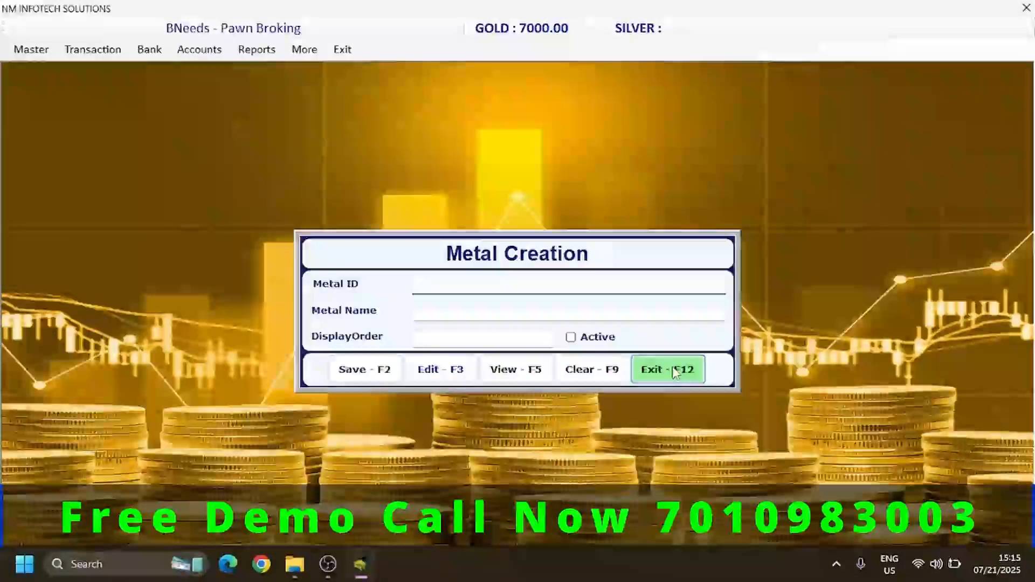
# - Add and save a GOLD rate of 7500 dated 01/05/2025 in the Rate Master
pyautogui.click(30, 49)
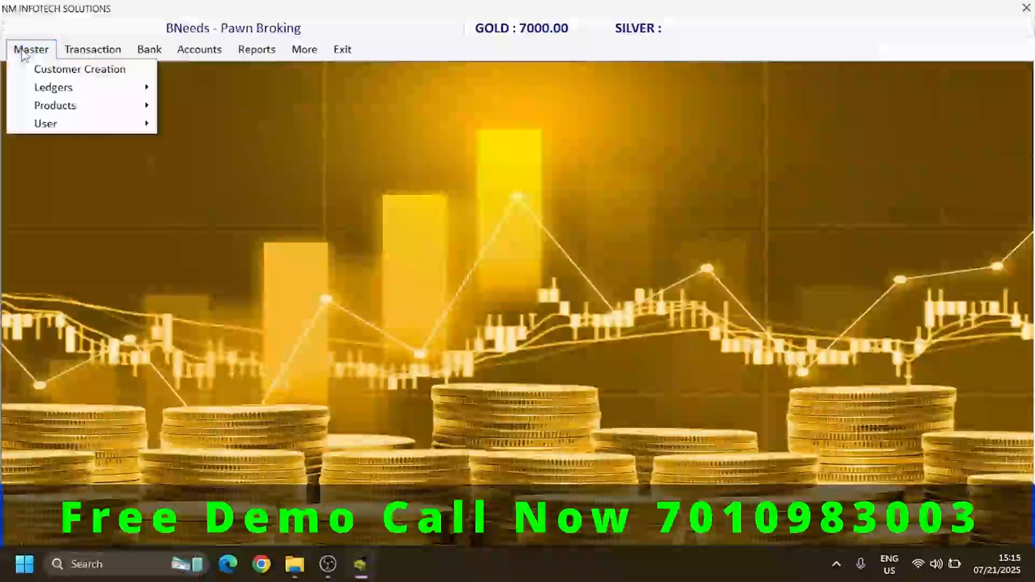
pyautogui.moveTo(46, 105)
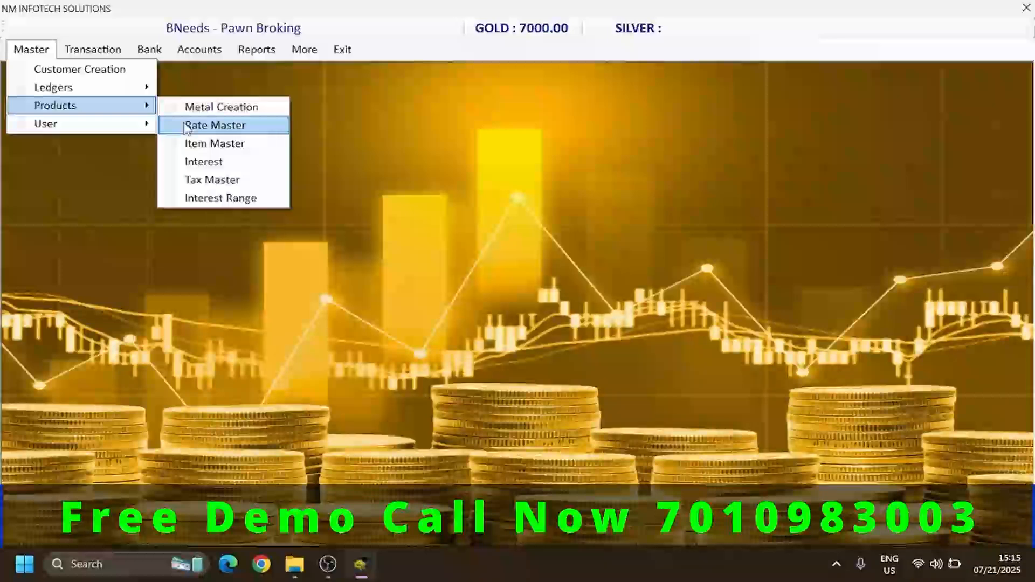
pyautogui.click(187, 127)
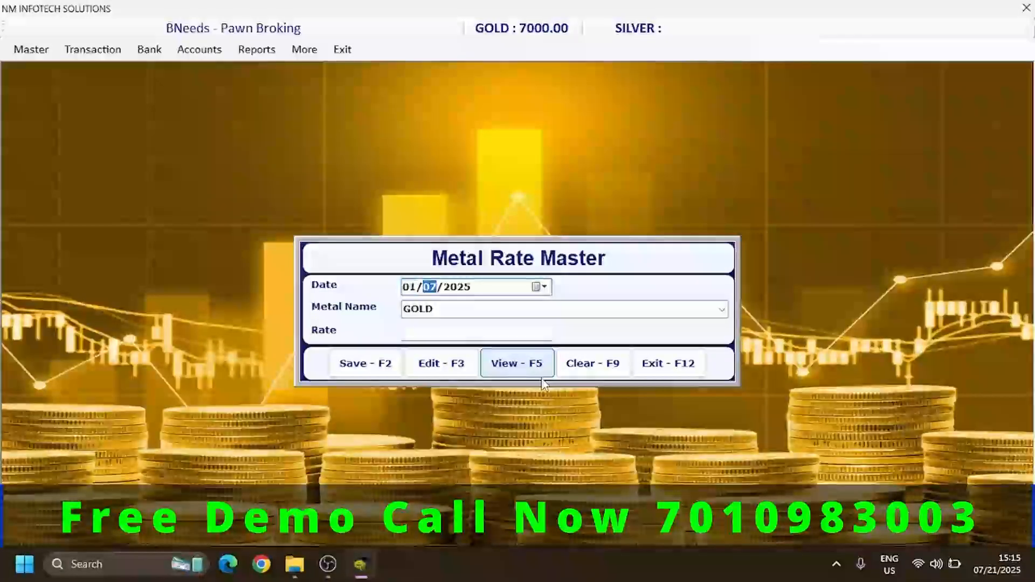
pyautogui.write('05')
pyautogui.press('Return')
pyautogui.press('Return')
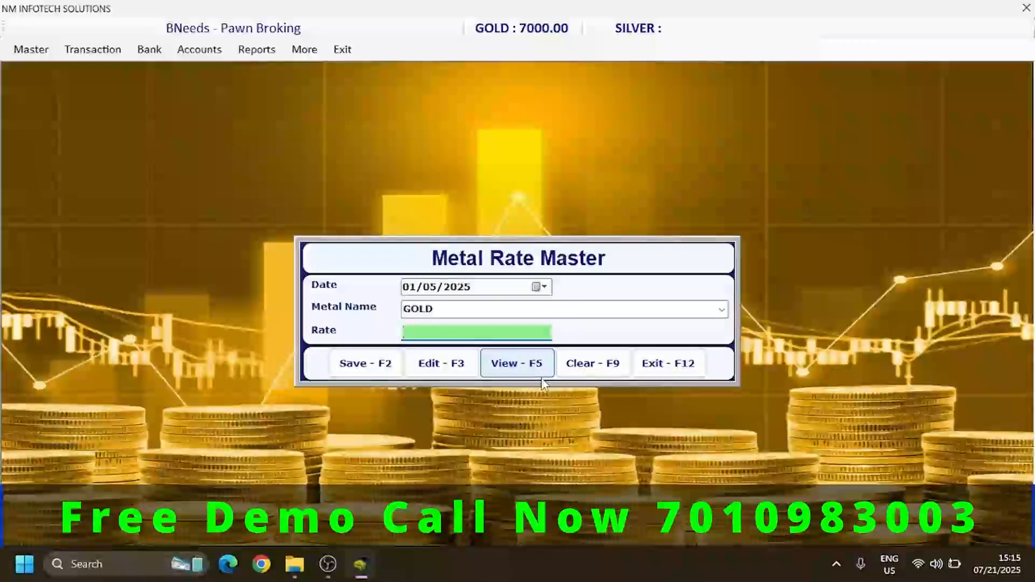
pyautogui.write('750')
pyautogui.press('BackSpace')
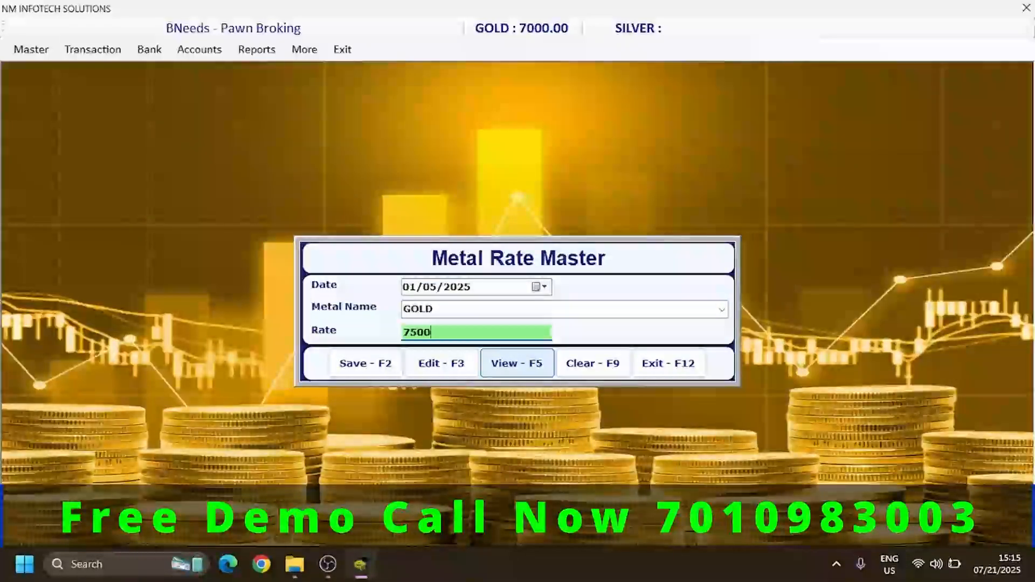
pyautogui.press('Return')
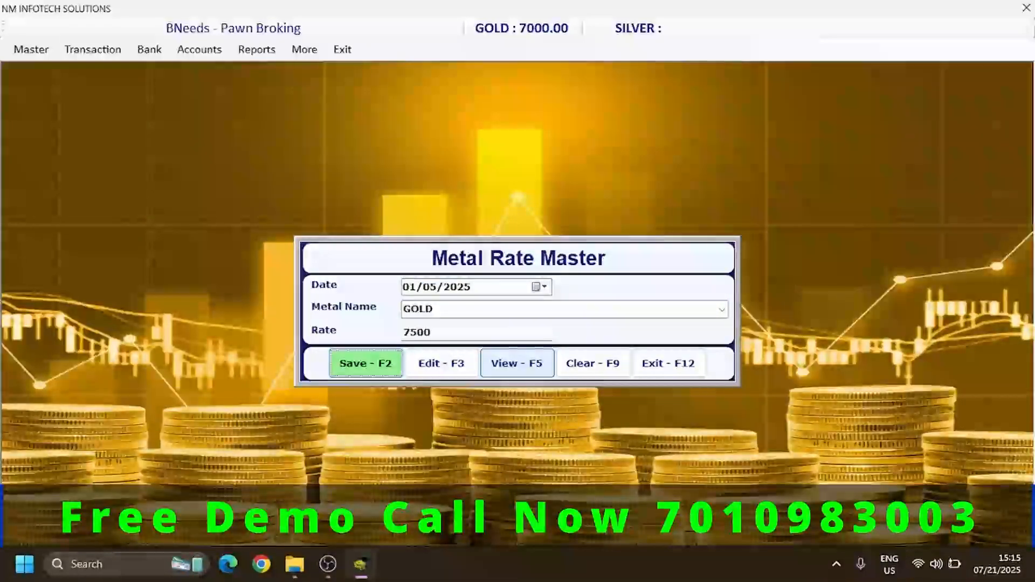
pyautogui.press('Return')
pyautogui.press('Return')
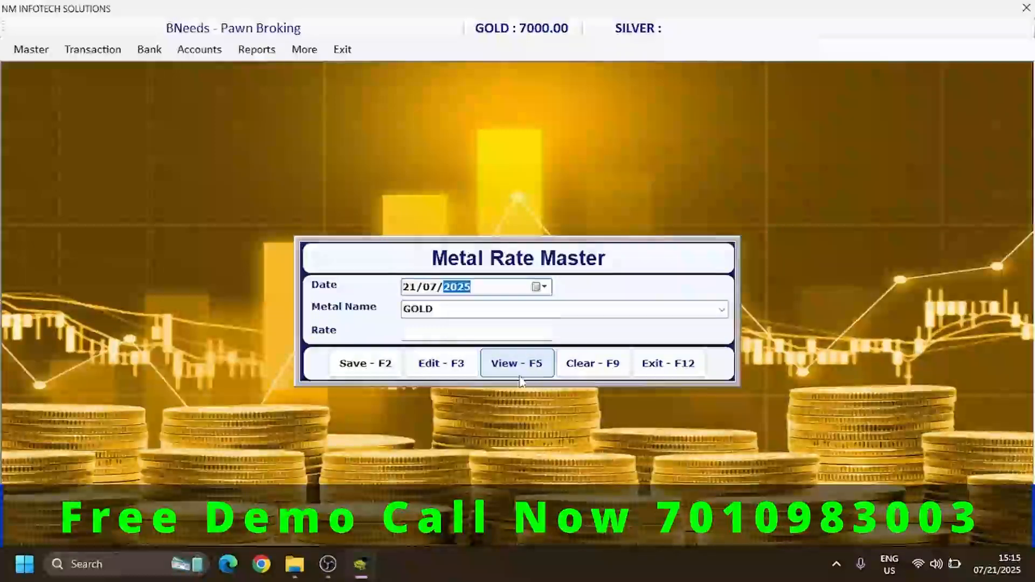
# - Examine the dates and rates in the saved metal rate list and close the Metal Rate Master
pyautogui.click(520, 377)
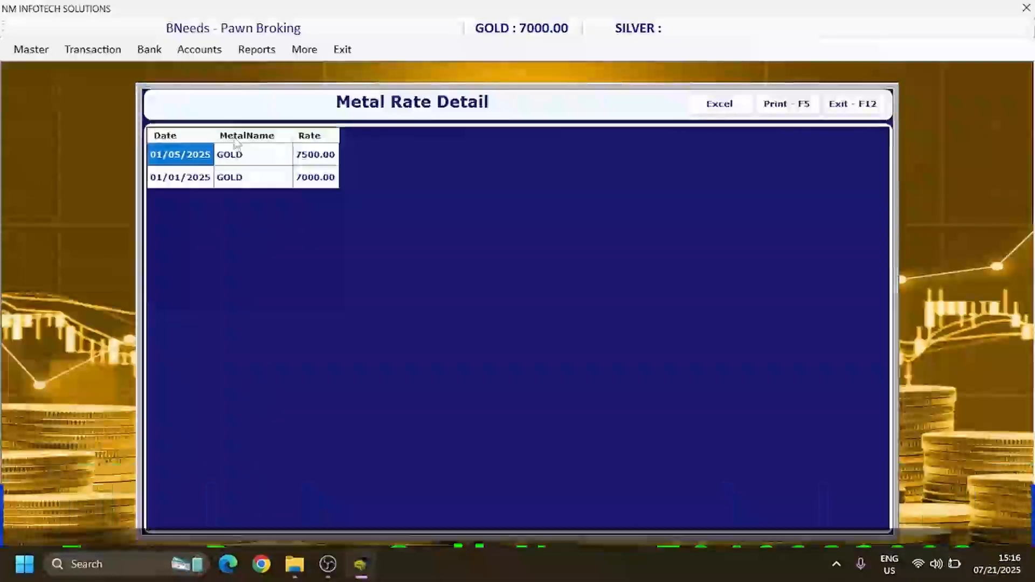
pyautogui.click(199, 181)
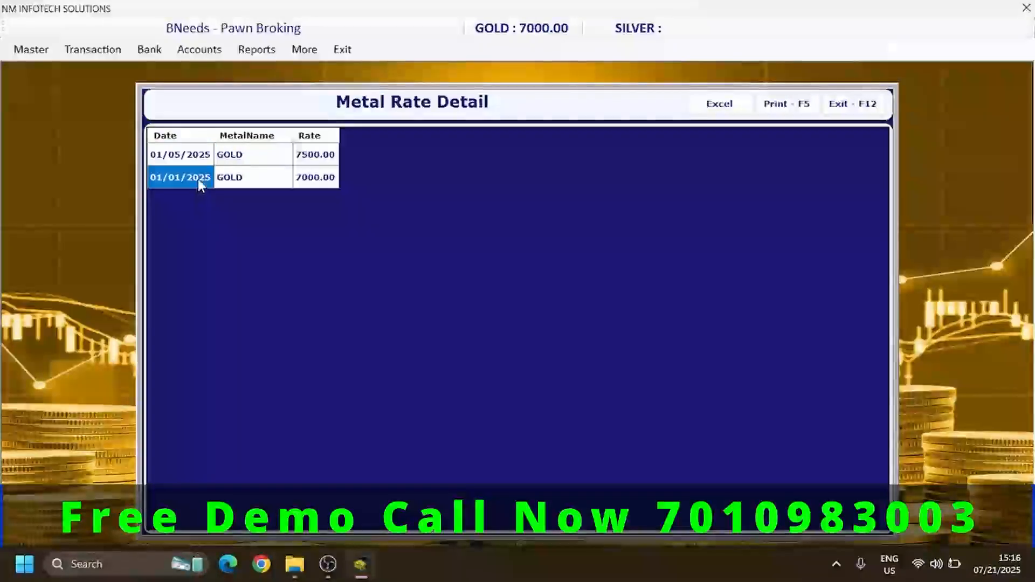
pyautogui.click(240, 162)
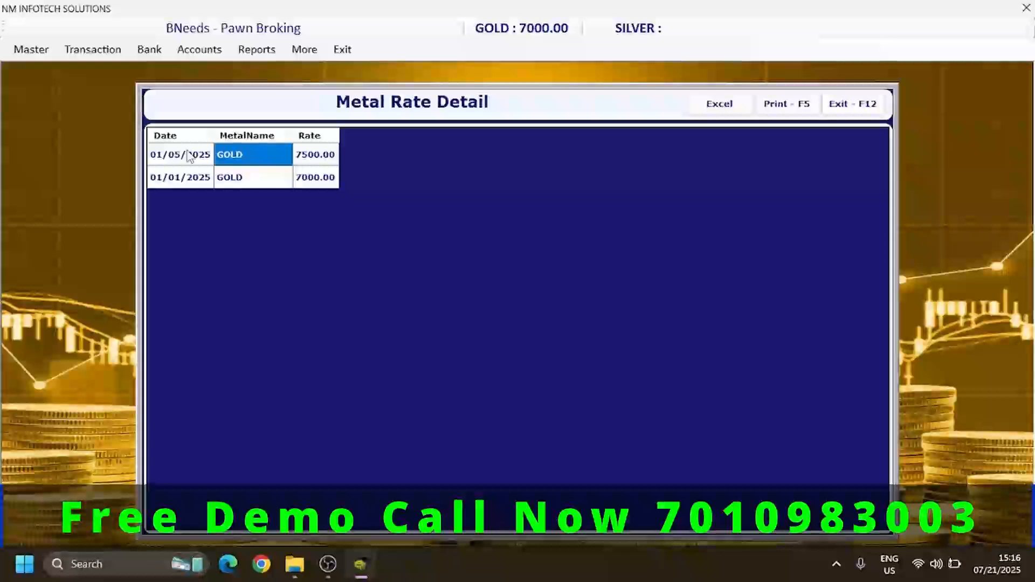
pyautogui.click(853, 103)
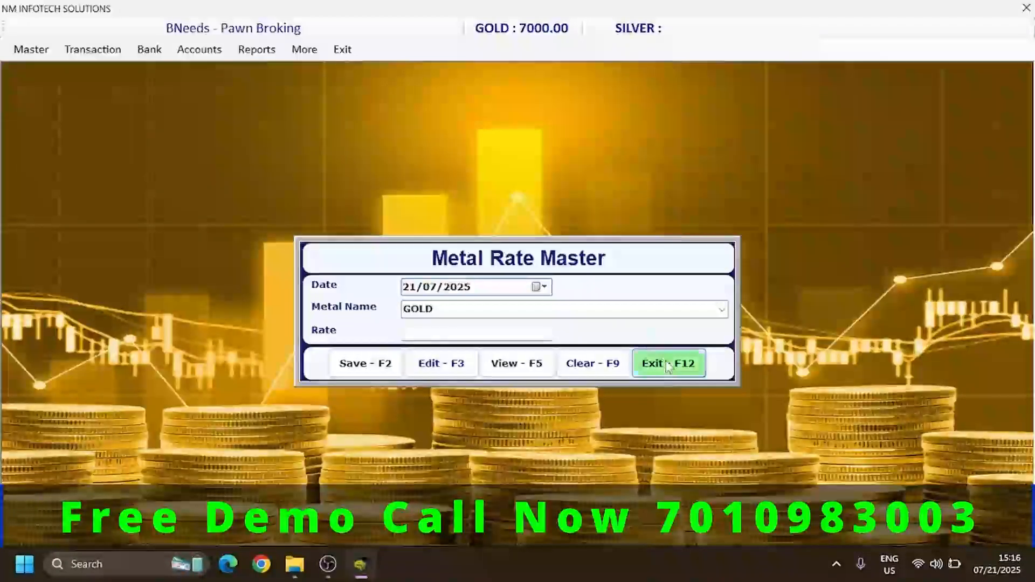
pyautogui.click(660, 363)
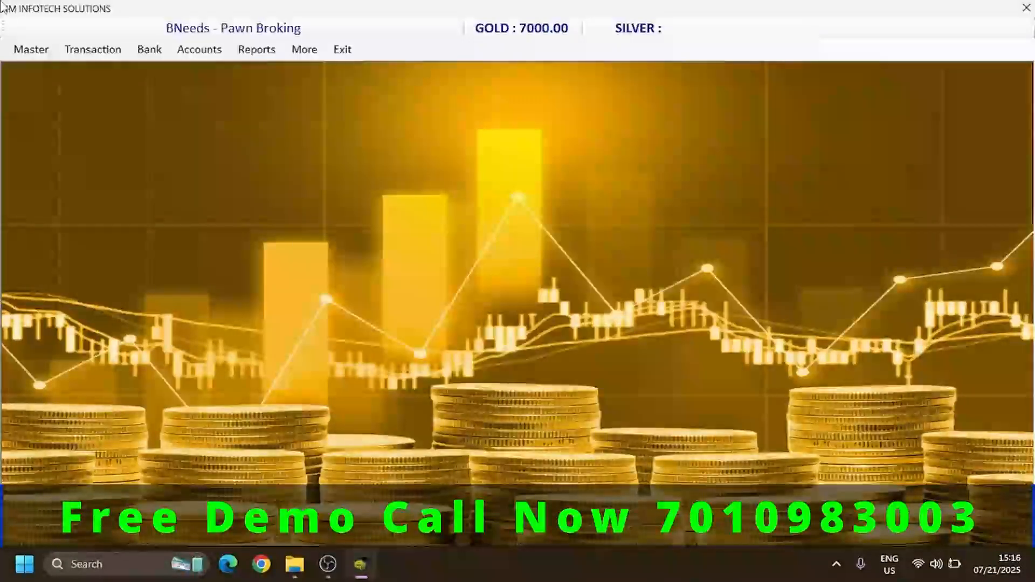
# - Open the Item Master and check the list of existing items before returning to the Item Creation form
pyautogui.click(27, 57)
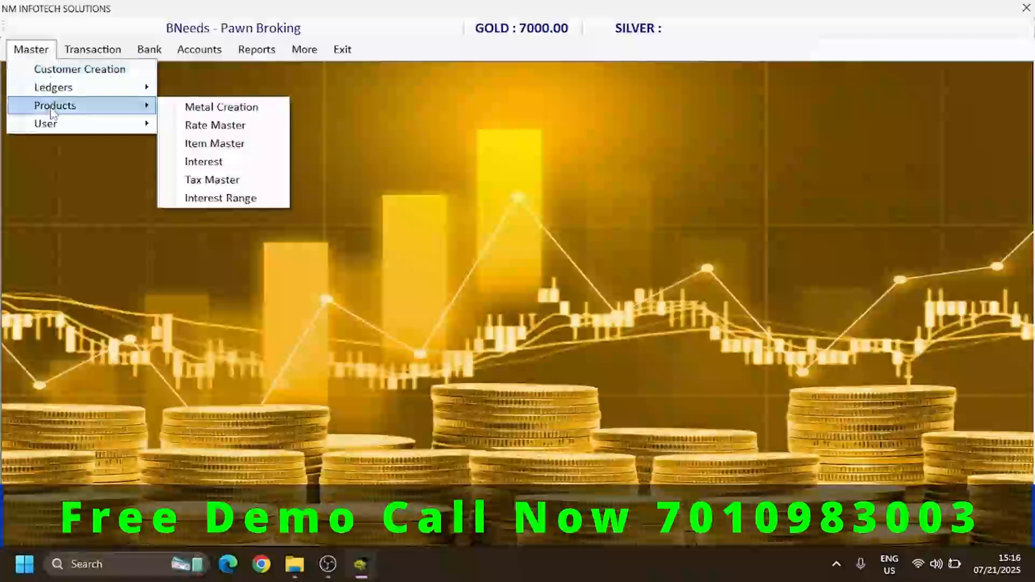
pyautogui.click(184, 145)
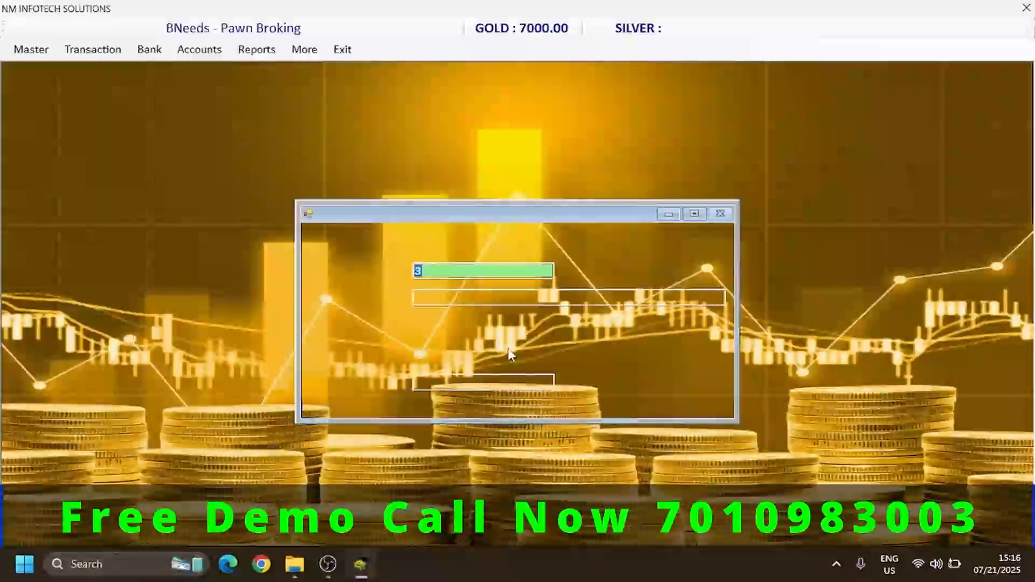
pyautogui.click(454, 280)
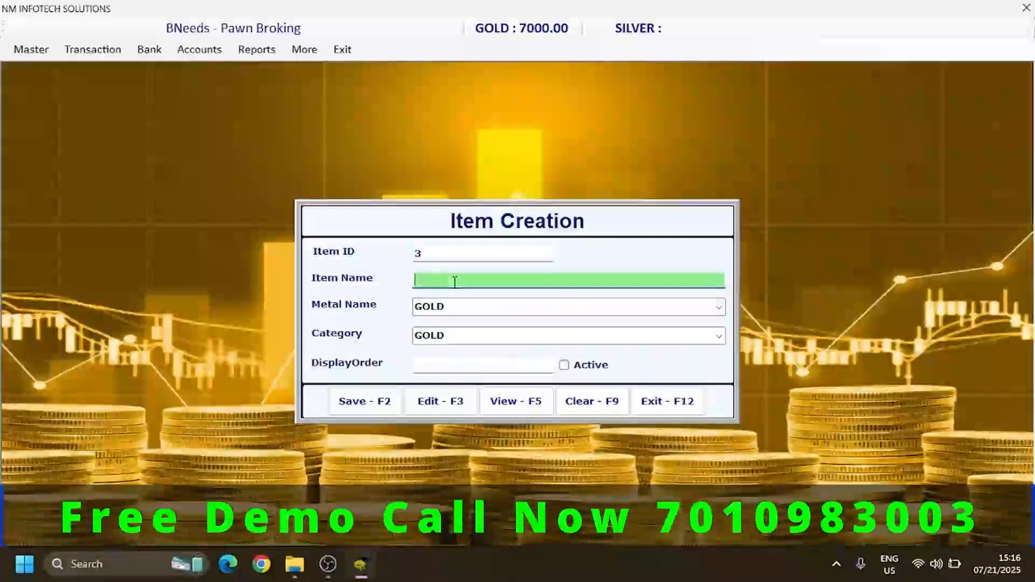
pyautogui.click(516, 401)
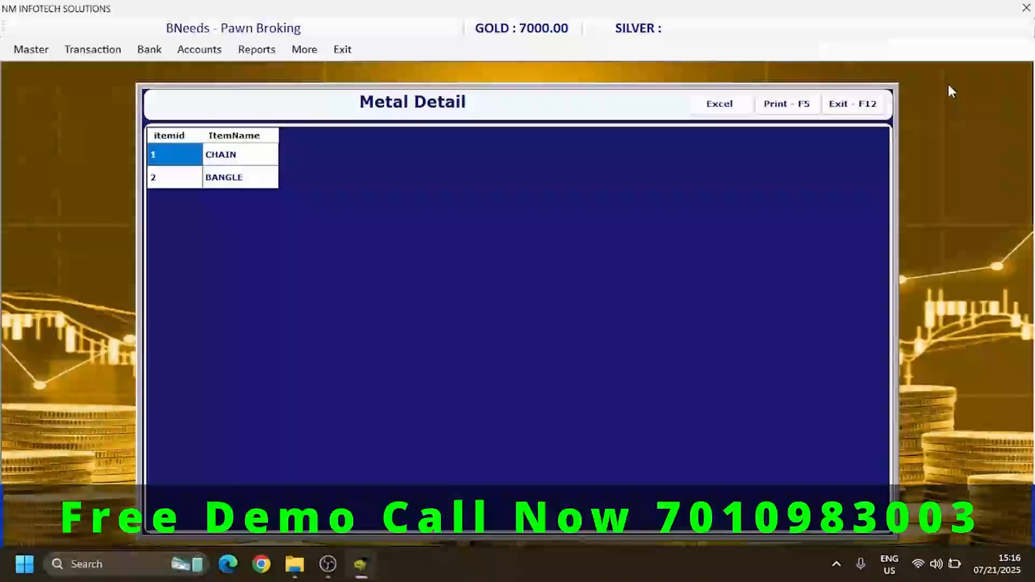
pyautogui.click(863, 106)
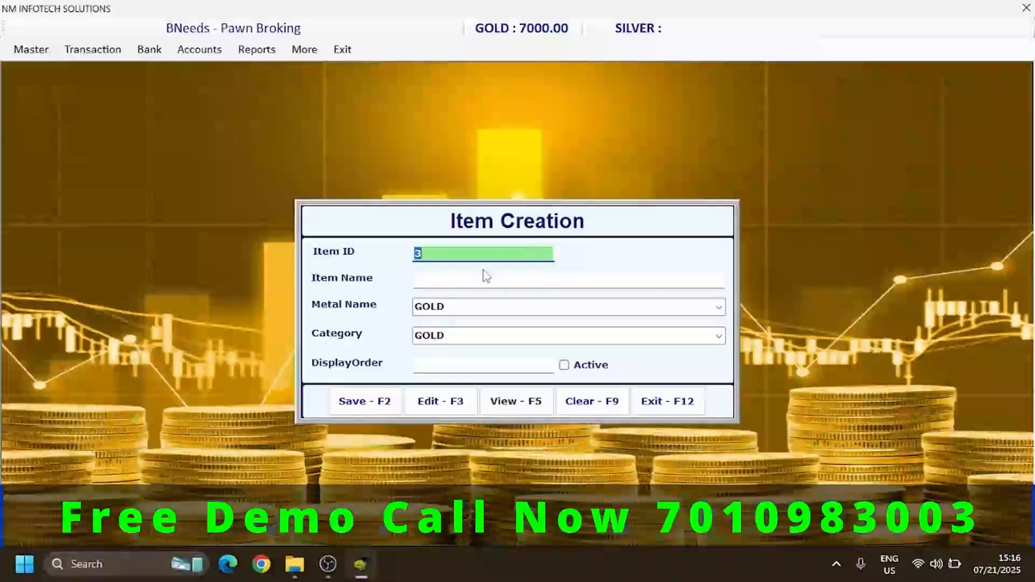
# - Fill in the new item as RING with metal GOLD, category GOLD and display order 3
pyautogui.click(481, 274)
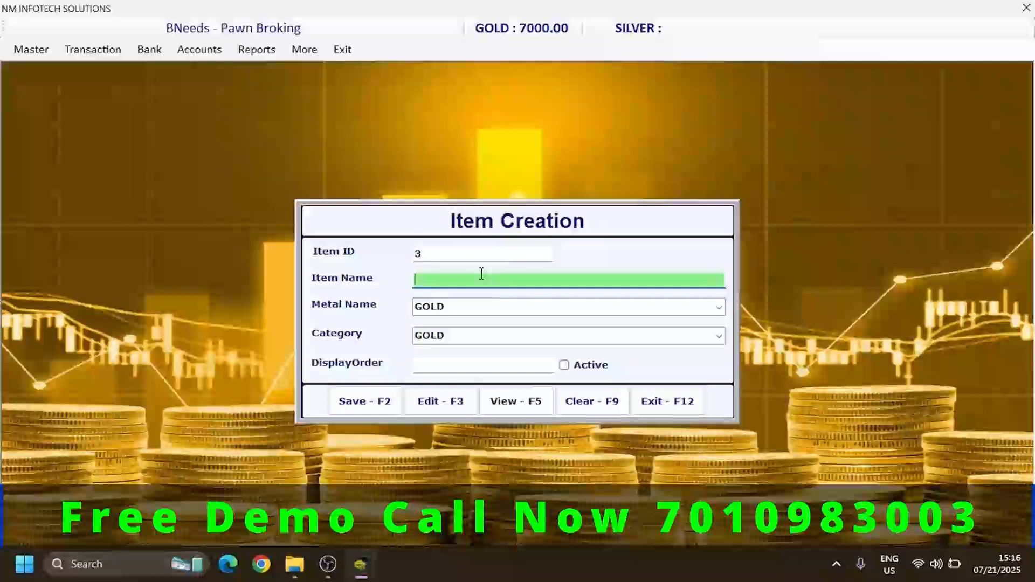
pyautogui.write('RING')
pyautogui.press('Return')
pyautogui.press('Return')
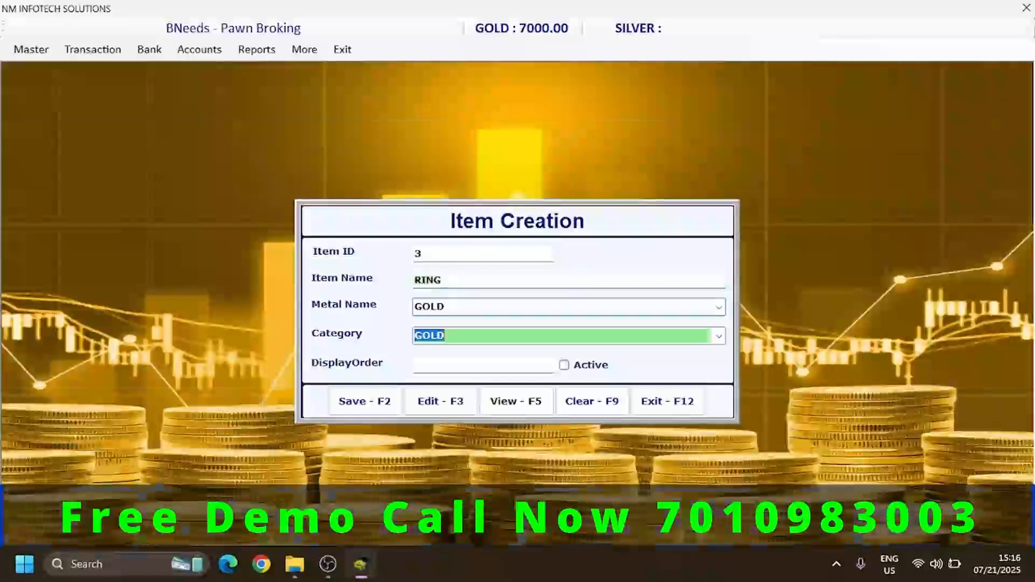
pyautogui.press('Return')
pyautogui.write('3')
pyautogui.press('Tab')
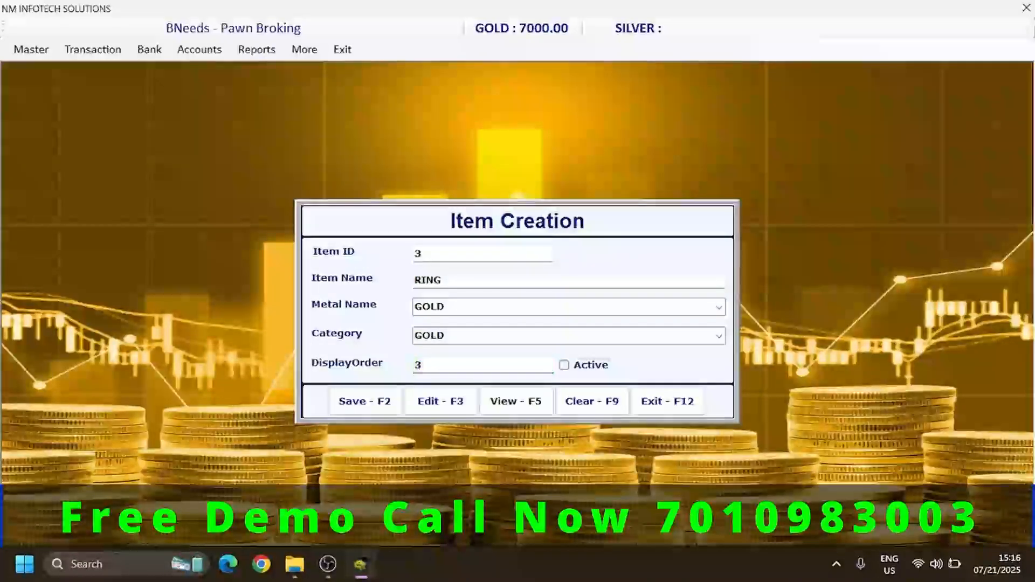
pyautogui.press('Tab')
pyautogui.press('Tab')
pyautogui.press('Left')
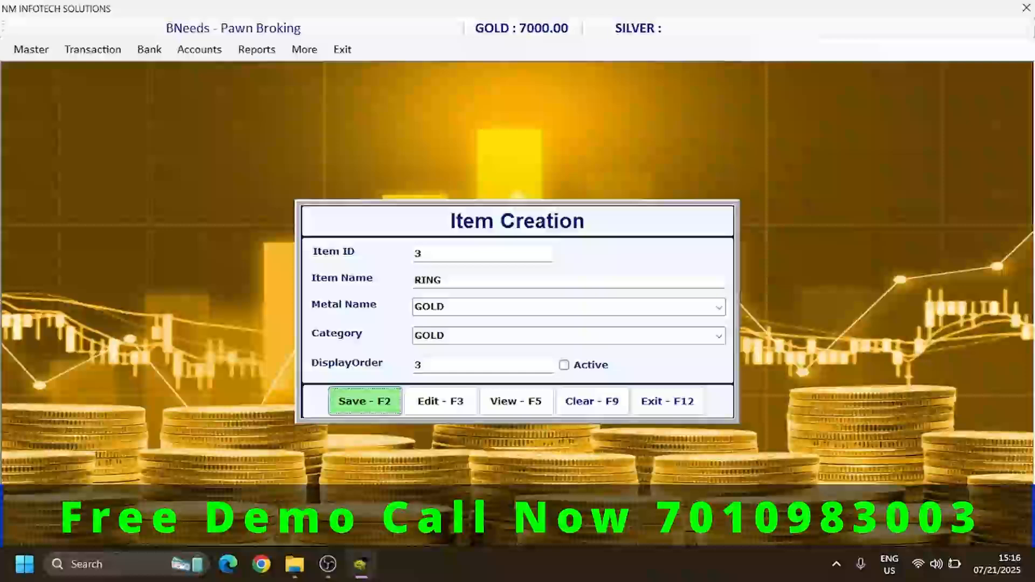
# - Mark the RING item as active and save it
pyautogui.click(564, 365)
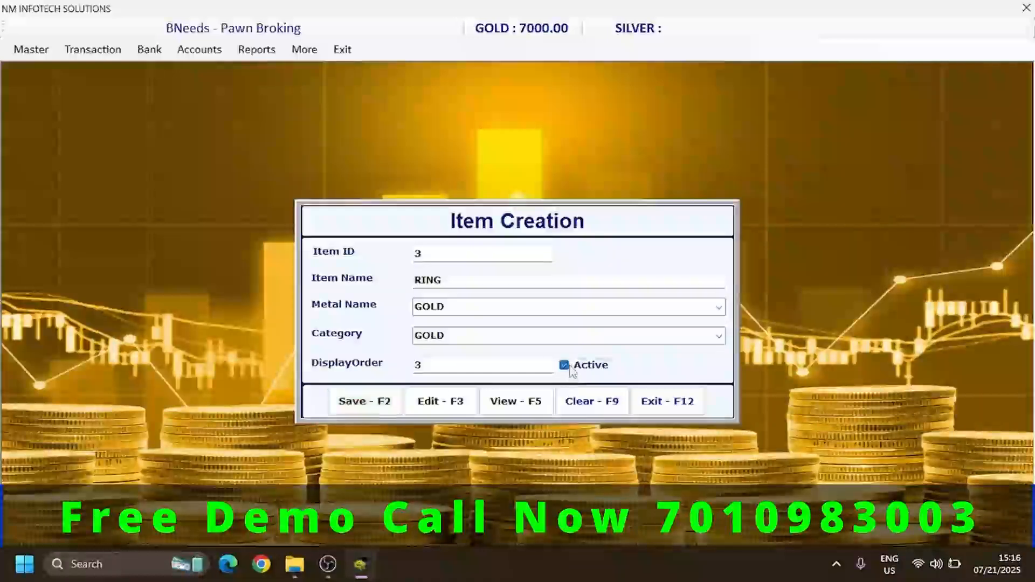
pyautogui.click(372, 405)
pyautogui.press('Return')
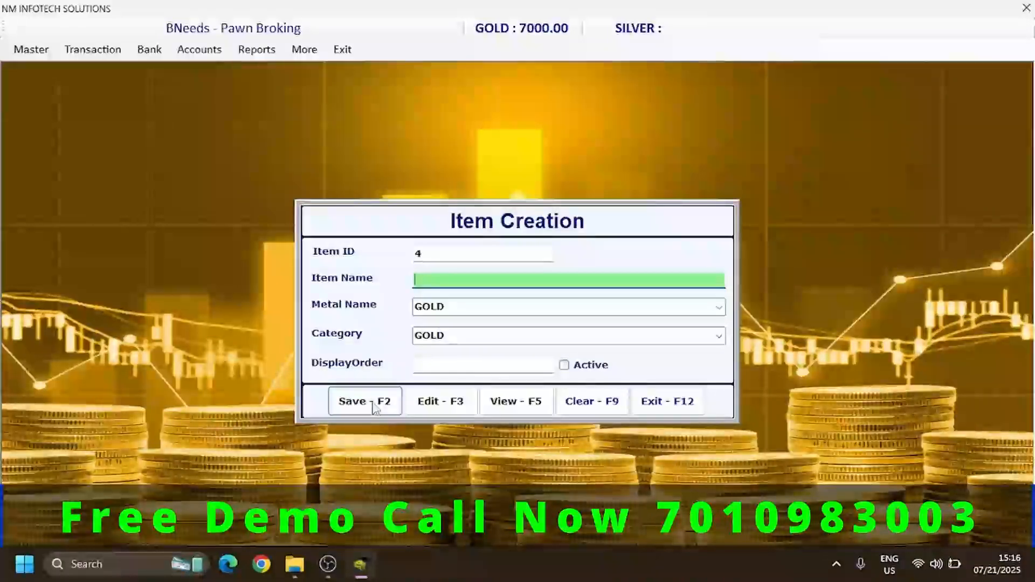
pyautogui.write('ST')
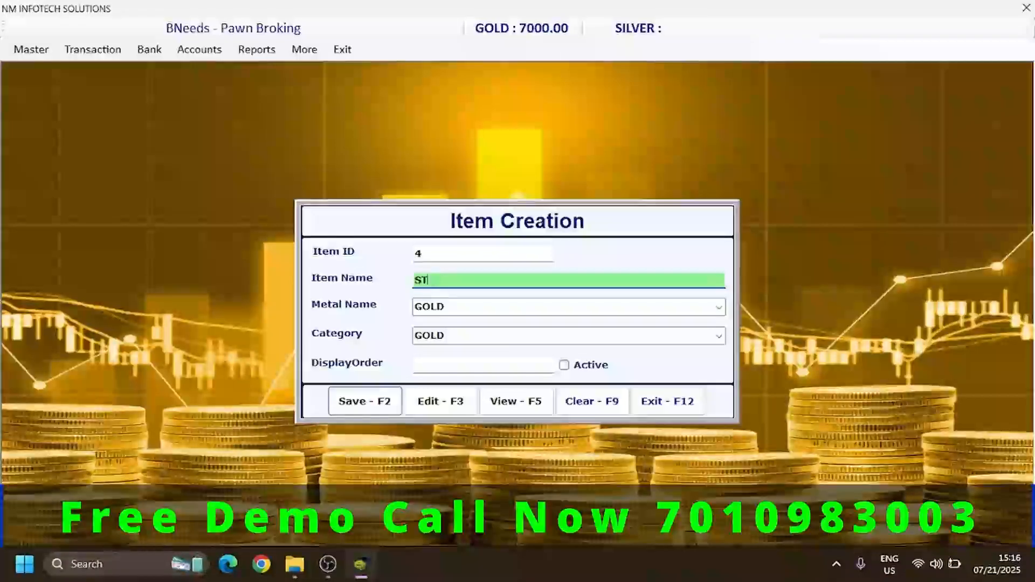
pyautogui.write('ON')
pyautogui.press('BackSpace')
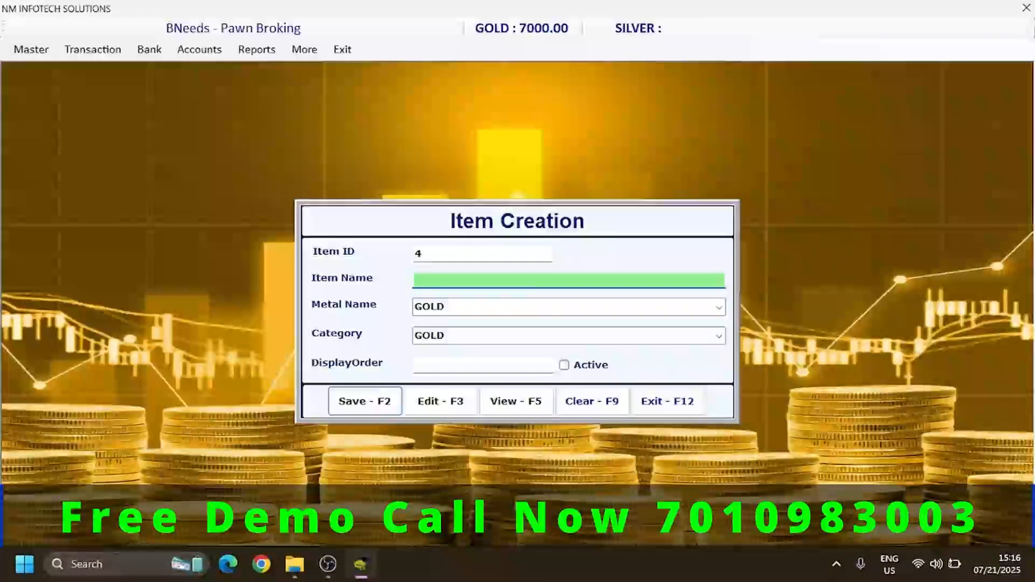
pyautogui.write('NE')
pyautogui.press('BackSpace')
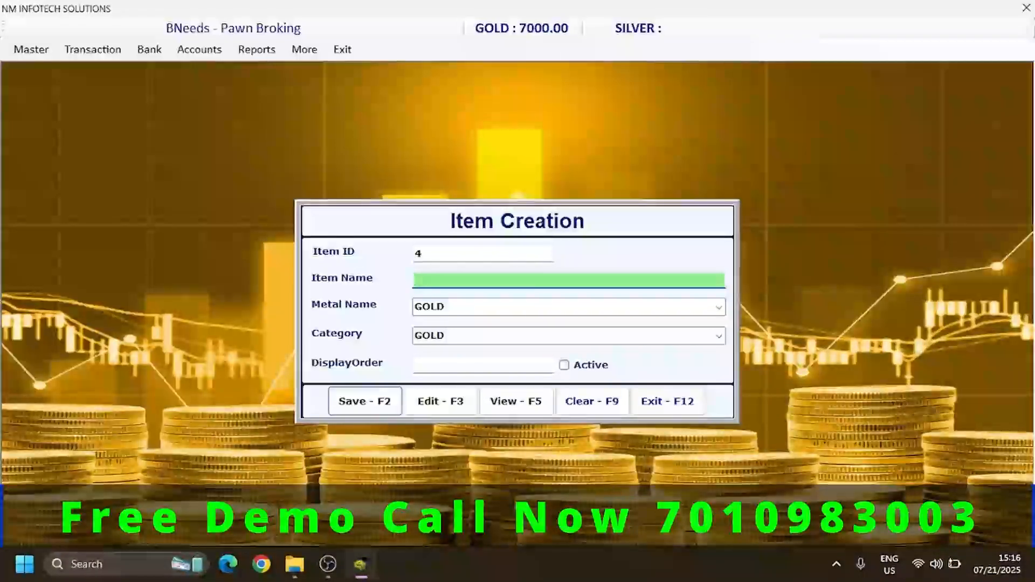
# - View the list of saved items and close the Item Creation form
pyautogui.click(515, 401)
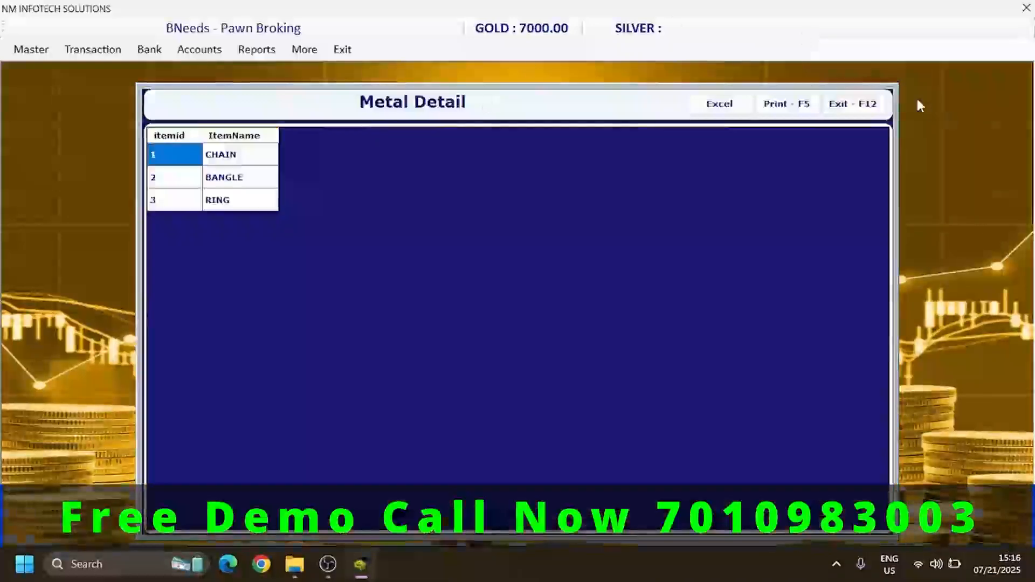
pyautogui.click(869, 104)
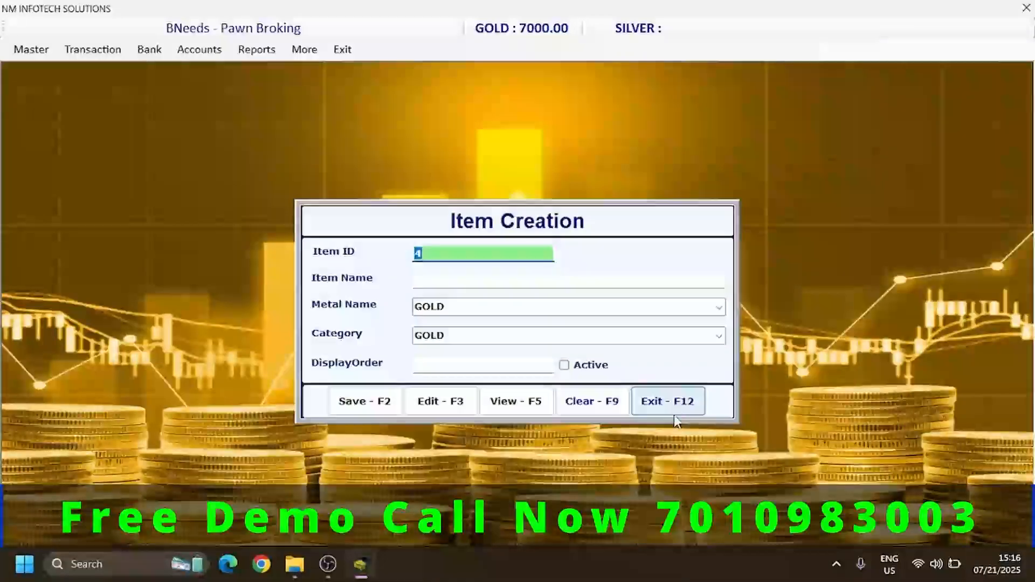
pyautogui.click(674, 406)
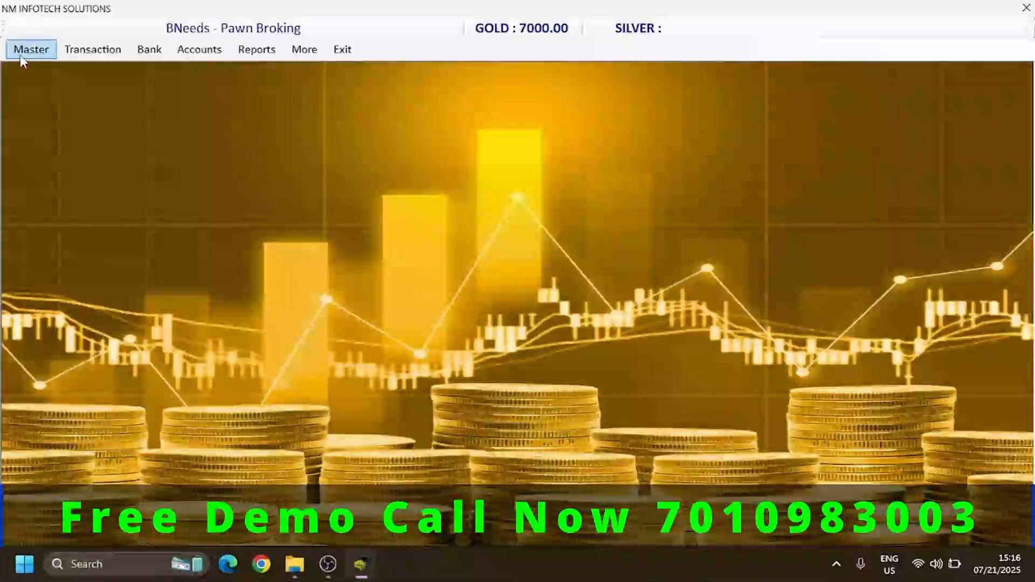
# - Open the Interest master and save a new entry named INT 1.5% with interest 1.5 and handling 0
pyautogui.click(22, 53)
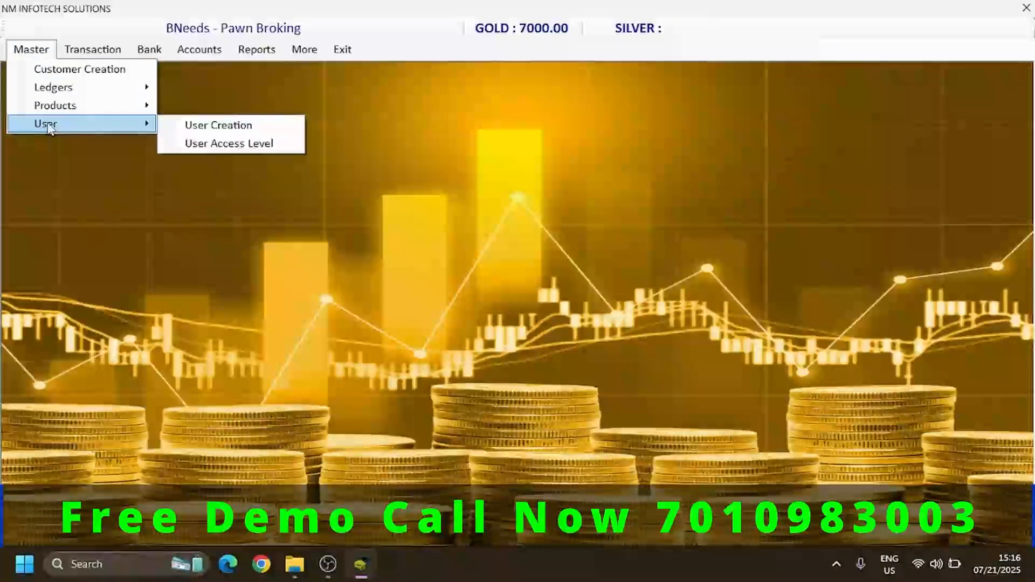
pyautogui.moveTo(125, 112)
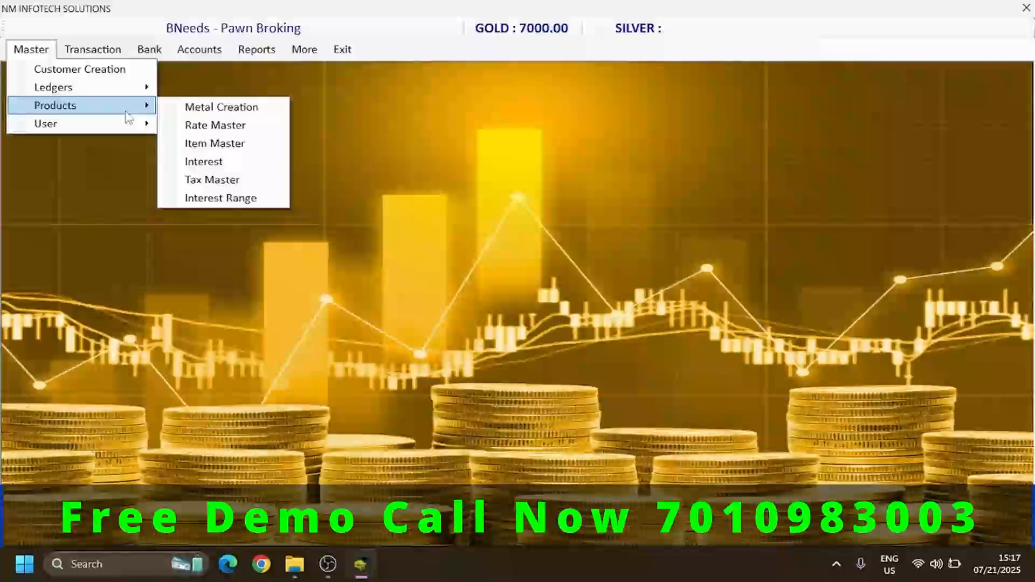
pyautogui.click(195, 162)
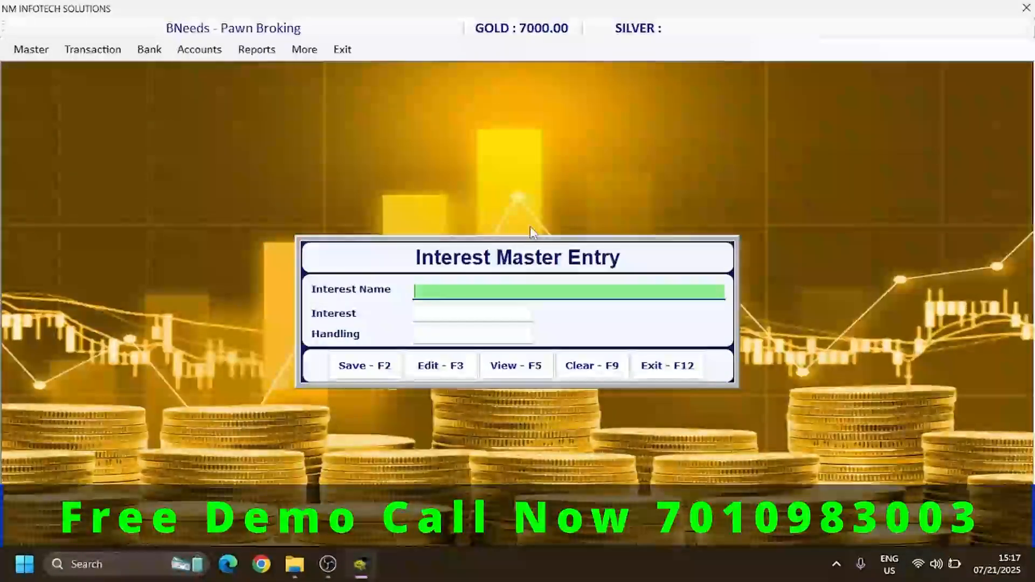
pyautogui.write('INT 1')
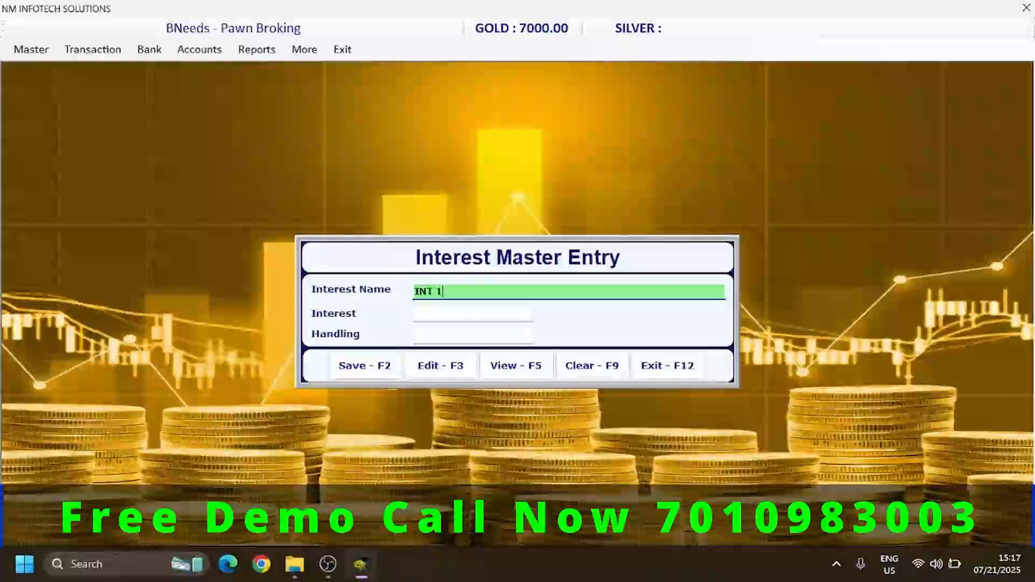
pyautogui.write('.5')
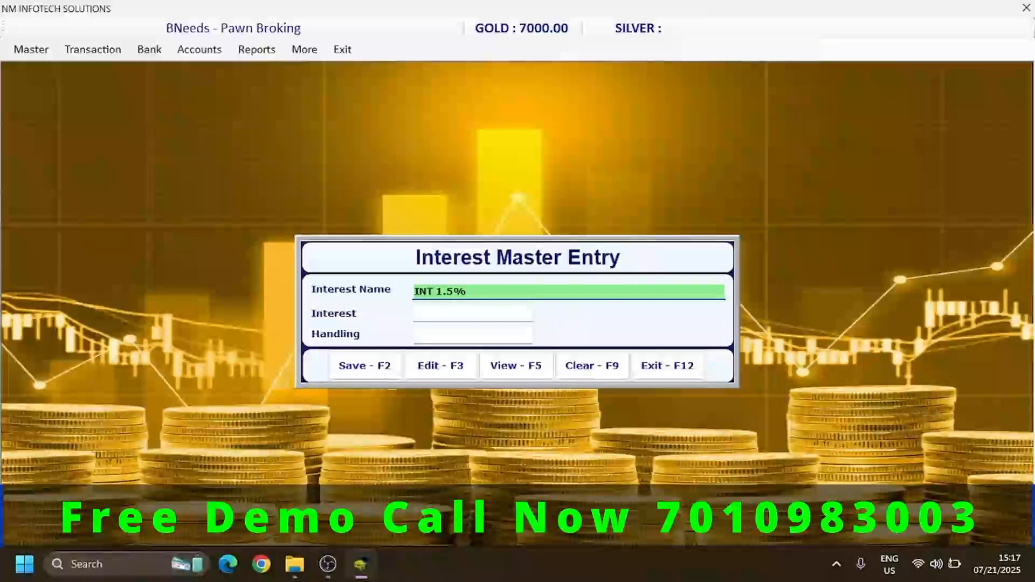
pyautogui.press('Return')
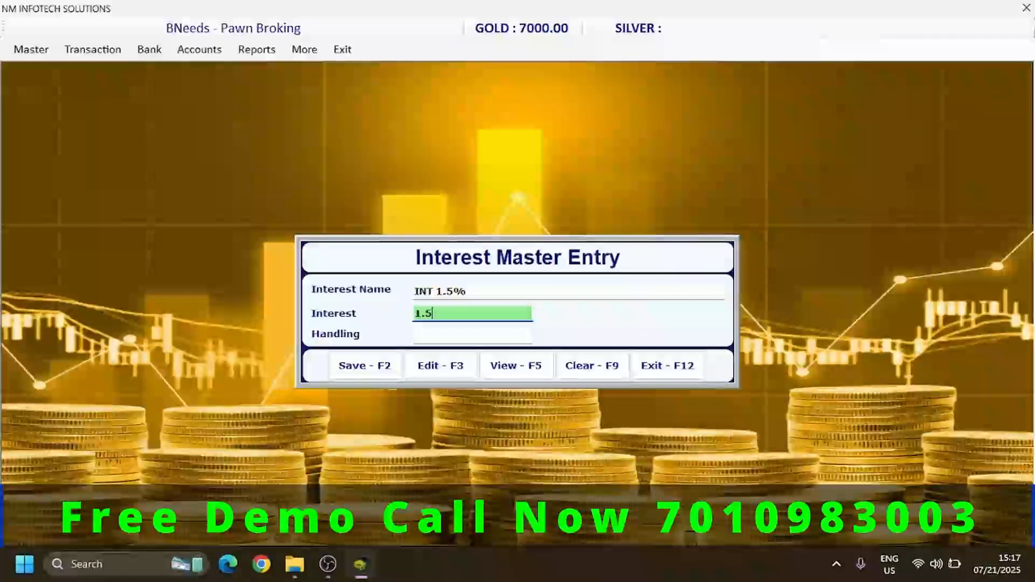
pyautogui.press('Return')
pyautogui.write('0')
pyautogui.press('Return')
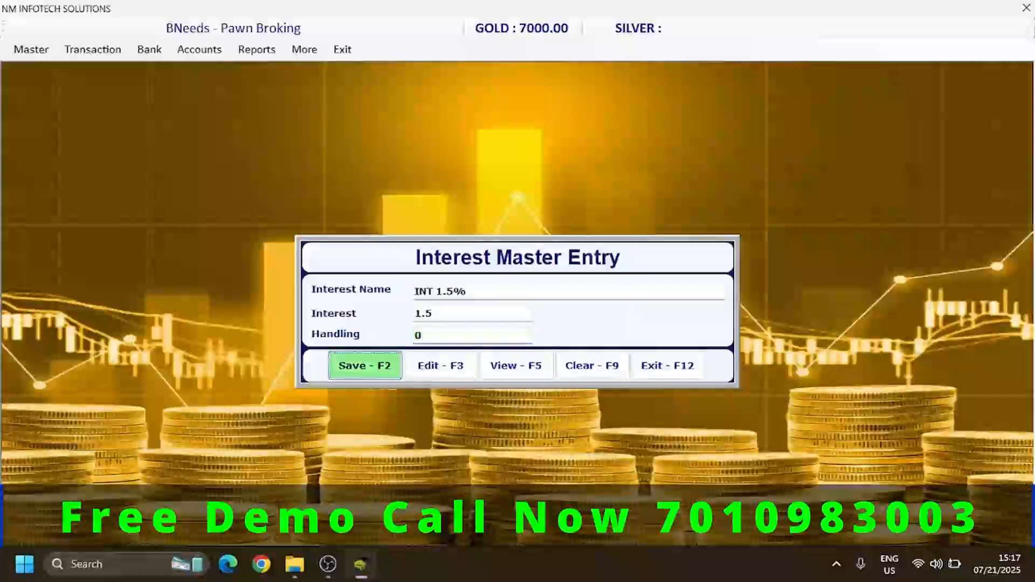
pyautogui.press('Return')
pyautogui.press('Return')
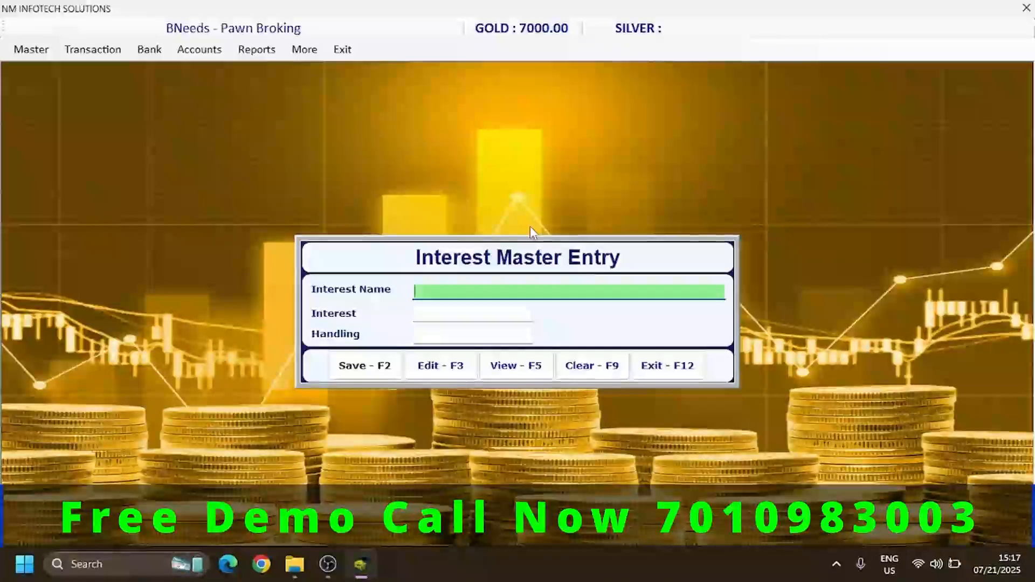
# - View the list of saved interest entries and close the Interest Master Entry form
pyautogui.click(502, 366)
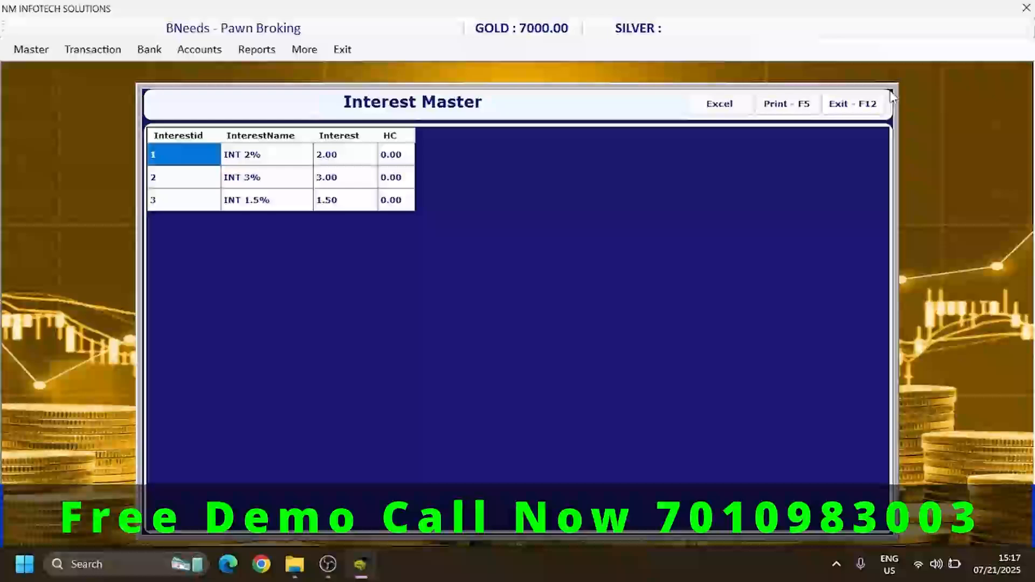
pyautogui.click(874, 104)
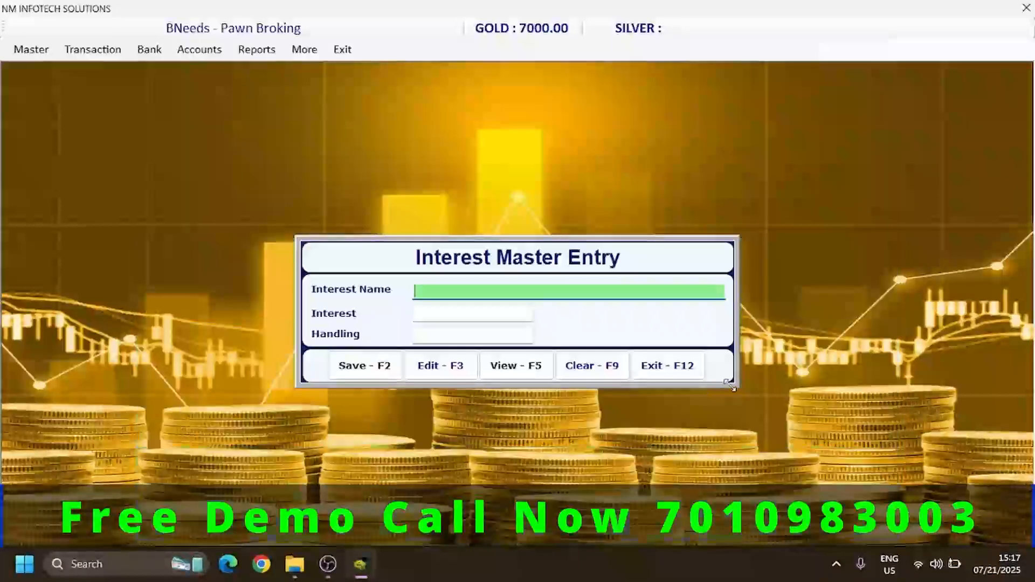
pyautogui.click(684, 370)
# - Open the Customer Creation form and enter the new customer's name
pyautogui.click(33, 50)
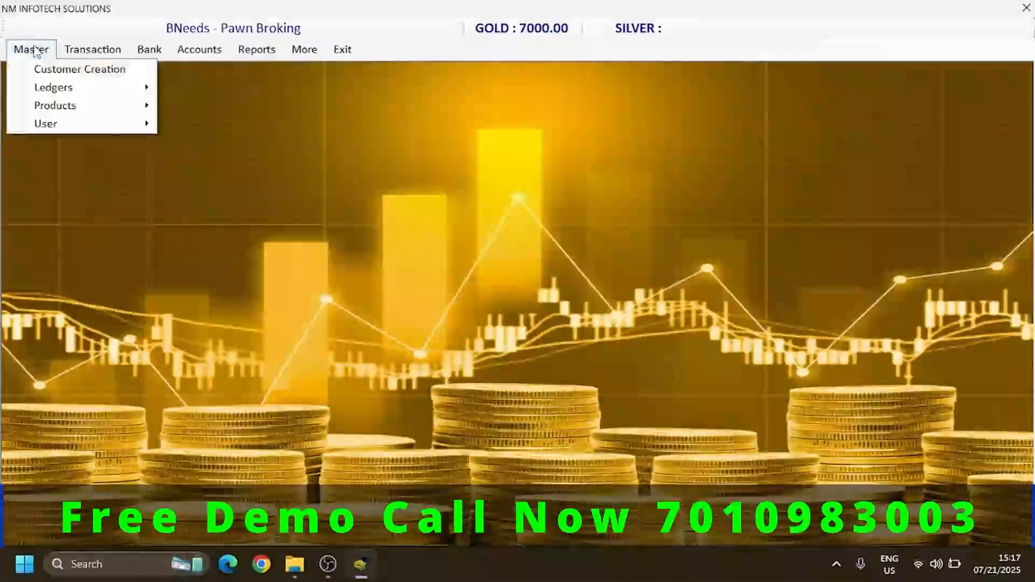
pyautogui.moveTo(59, 125)
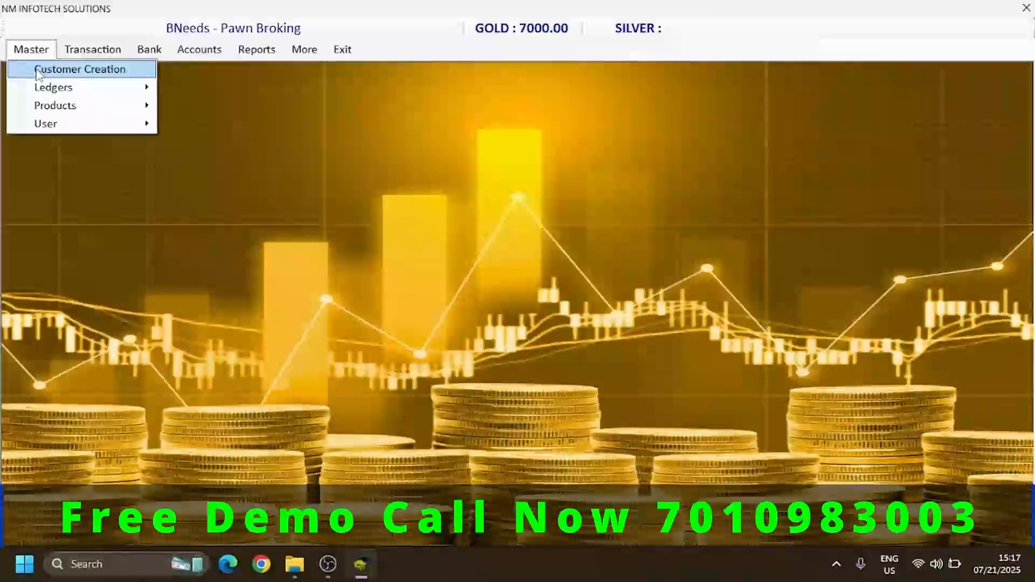
pyautogui.click(38, 73)
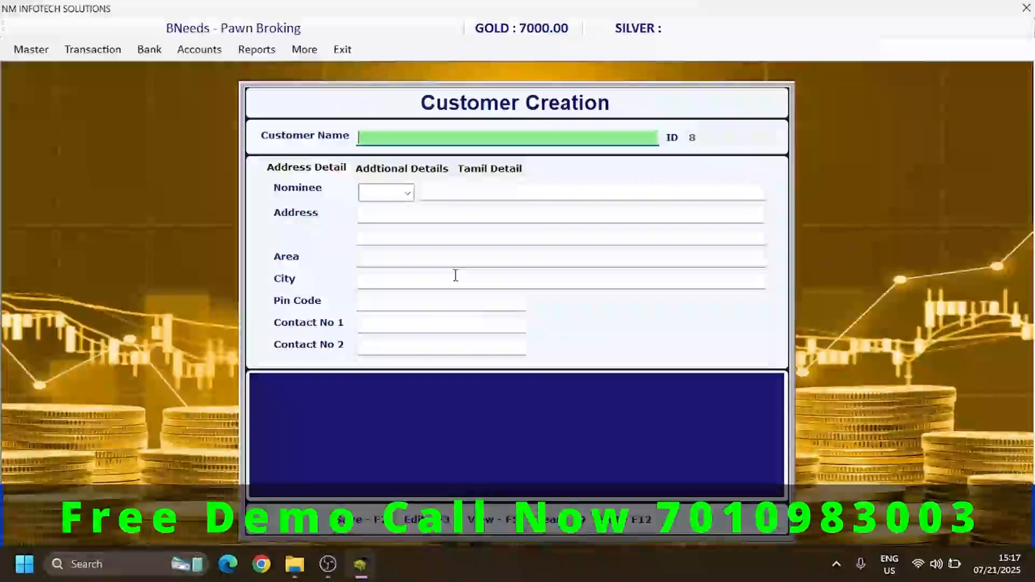
pyautogui.write('ramp')
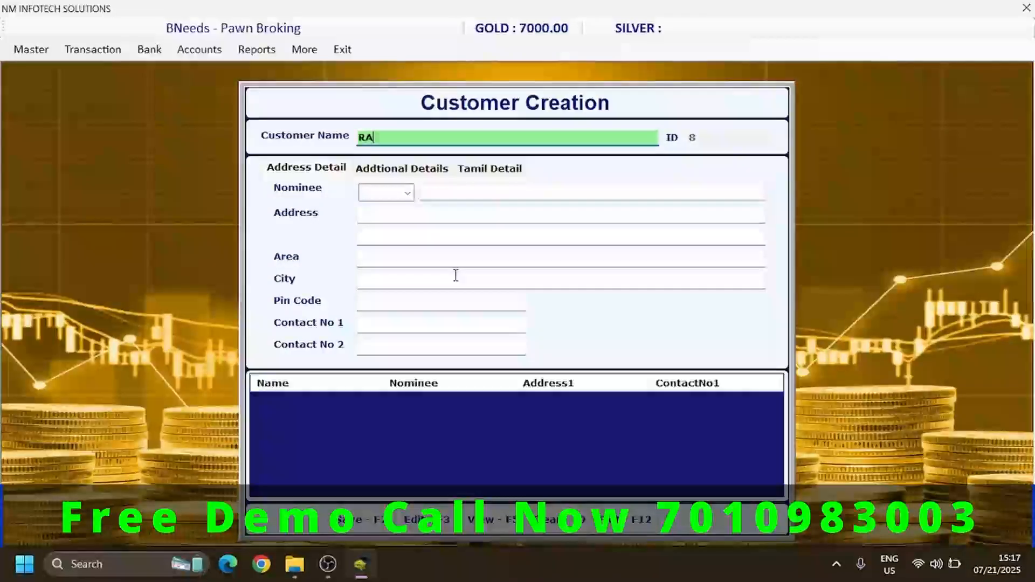
pyautogui.press('BackSpace')
pyautogui.press('BackSpace')
pyautogui.write('R')
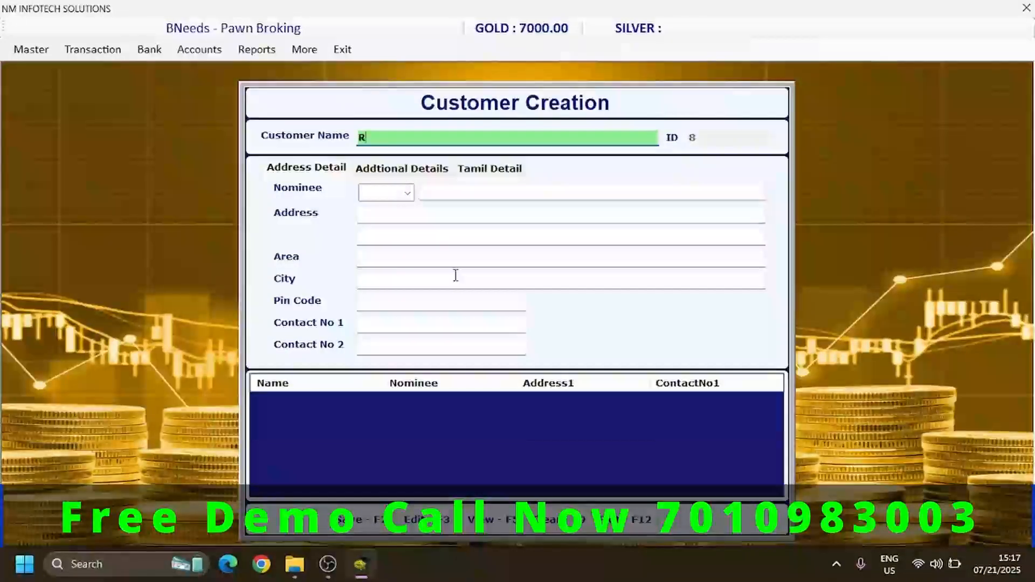
pyautogui.write('AMPRASATH')
pyautogui.press('Return')
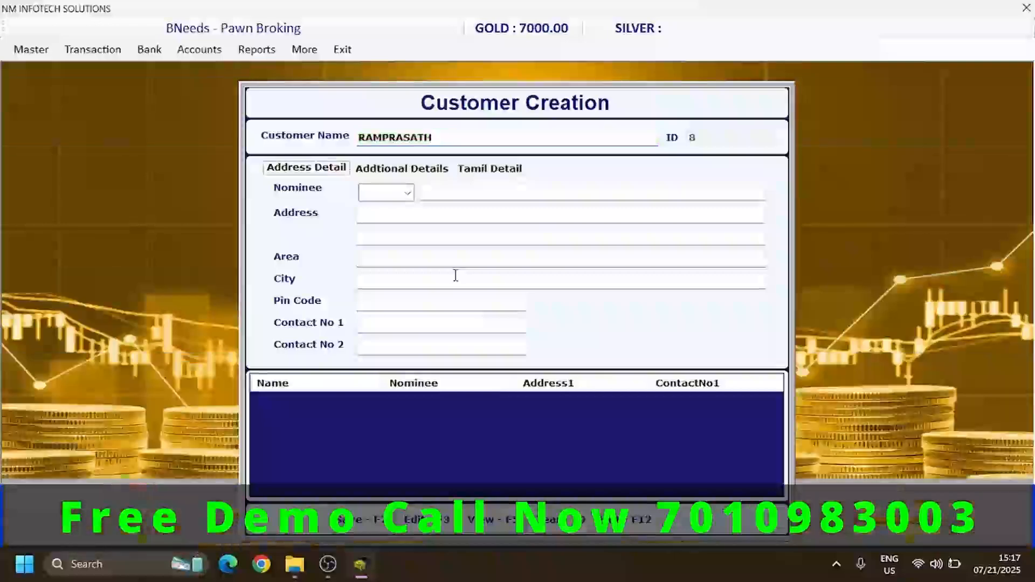
# - Set the nominee relation to S/O and enter the nominee's name
pyautogui.press('Down')
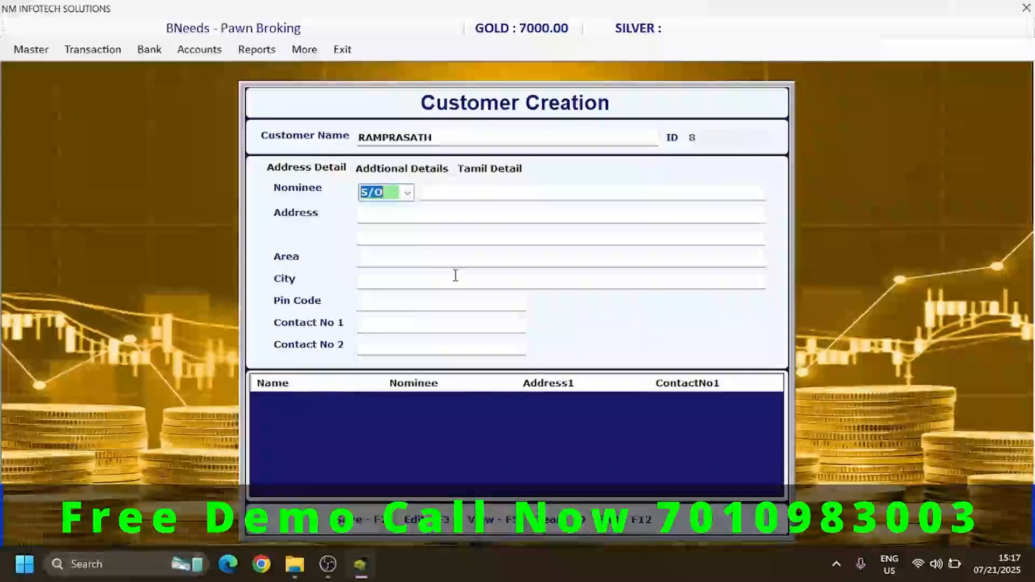
pyautogui.press('Return')
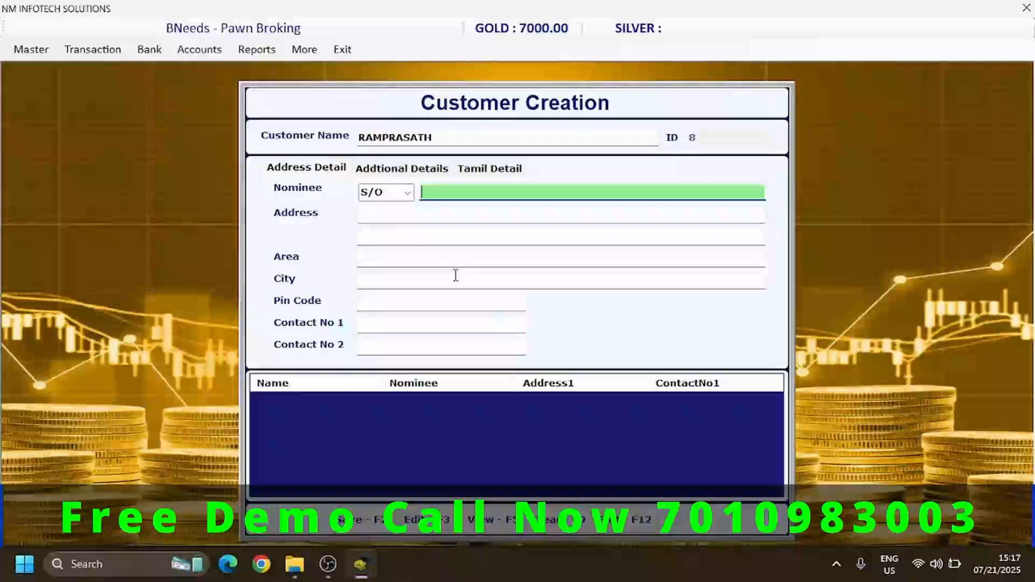
pyautogui.write('R')
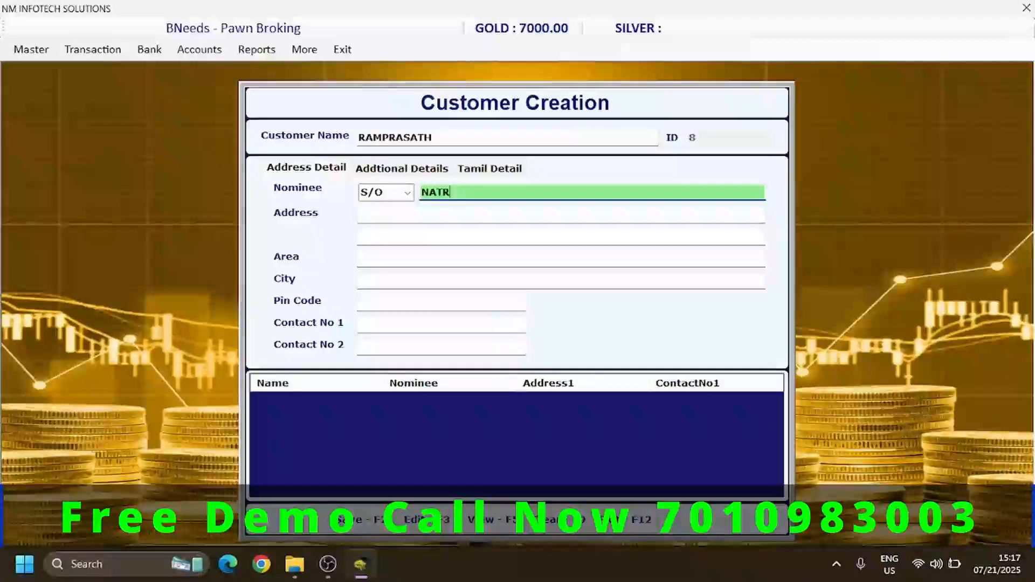
pyautogui.press('BackSpace')
pyautogui.write('ARAJAN')
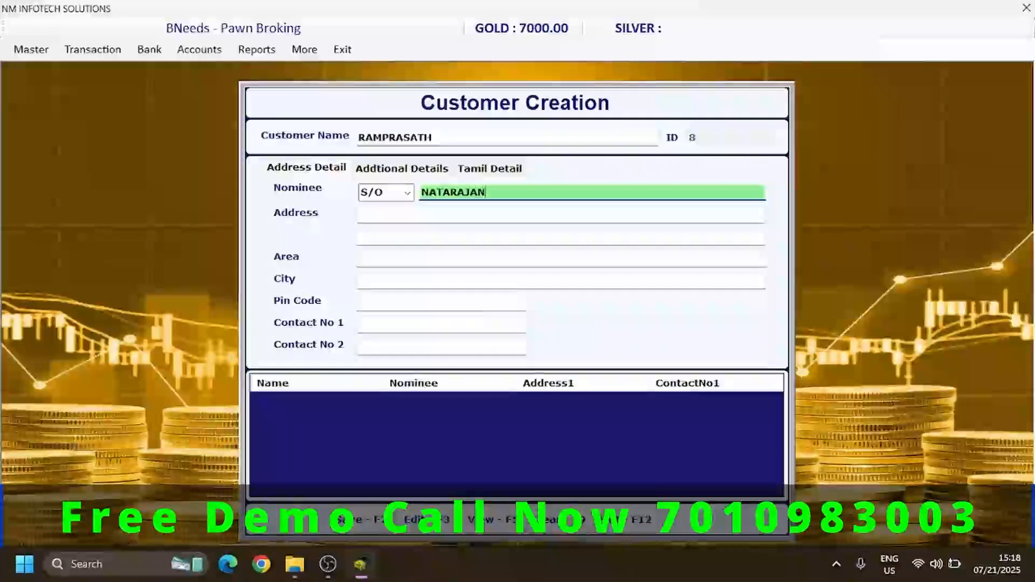
pyautogui.press('Return')
# - Fill in the customer's address and first contact number, leaving area, city and pin code blank
pyautogui.write('MADU')
pyautogui.press('Return')
pyautogui.press('Return')
pyautogui.press('Return')
pyautogui.press('Return')
pyautogui.press('Return')
pyautogui.press('Return')
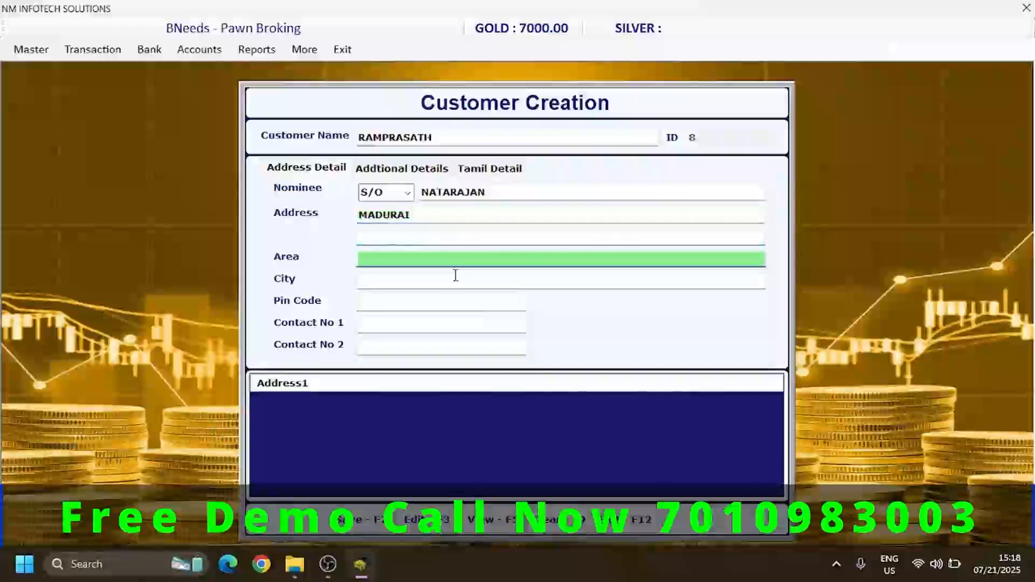
pyautogui.press('Up')
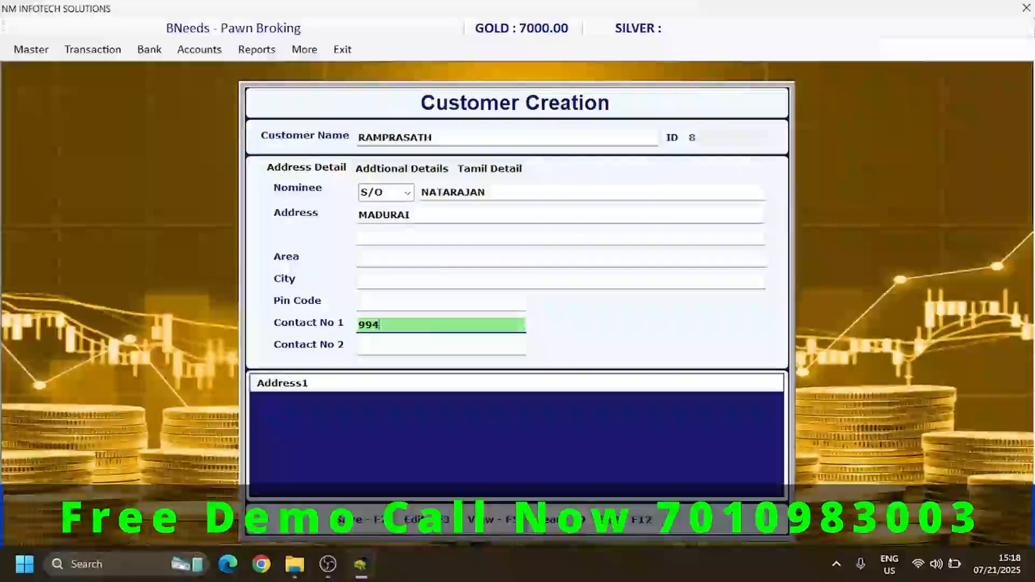
pyautogui.press('Return')
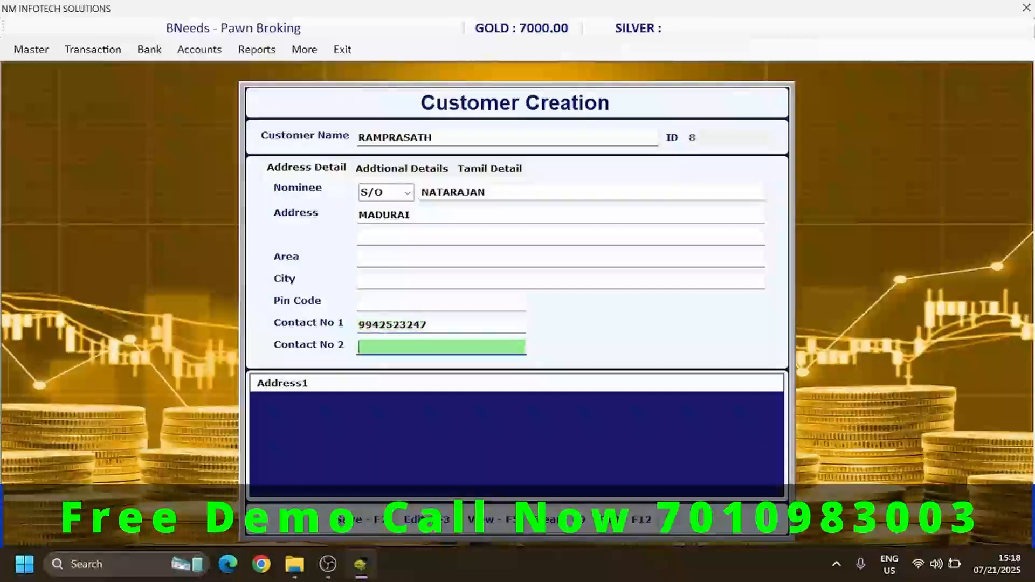
# - Leave the second contact number blank, set the proof type to DL and enter the customer's proof ID number
pyautogui.press('Return')
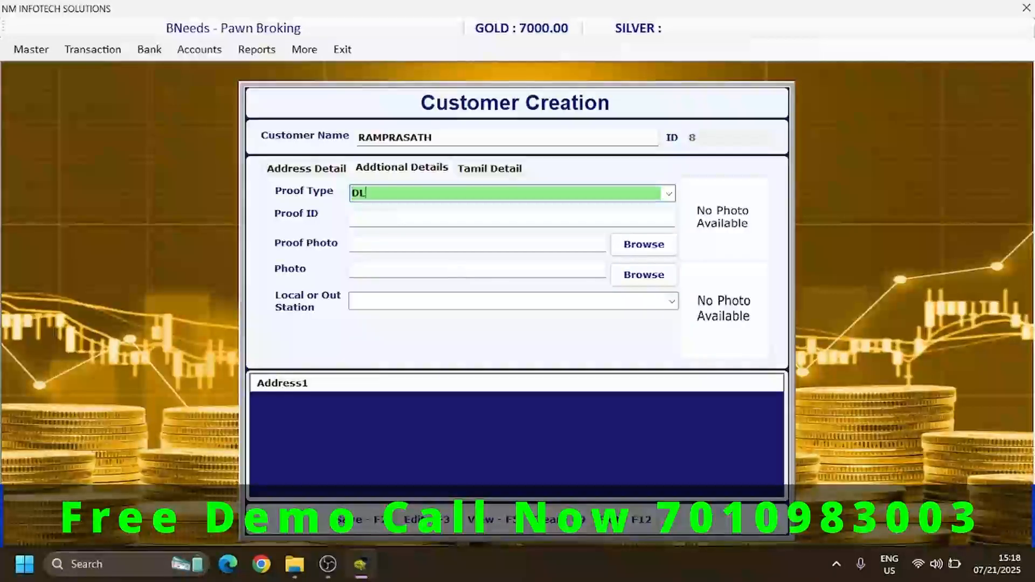
pyautogui.press('Return')
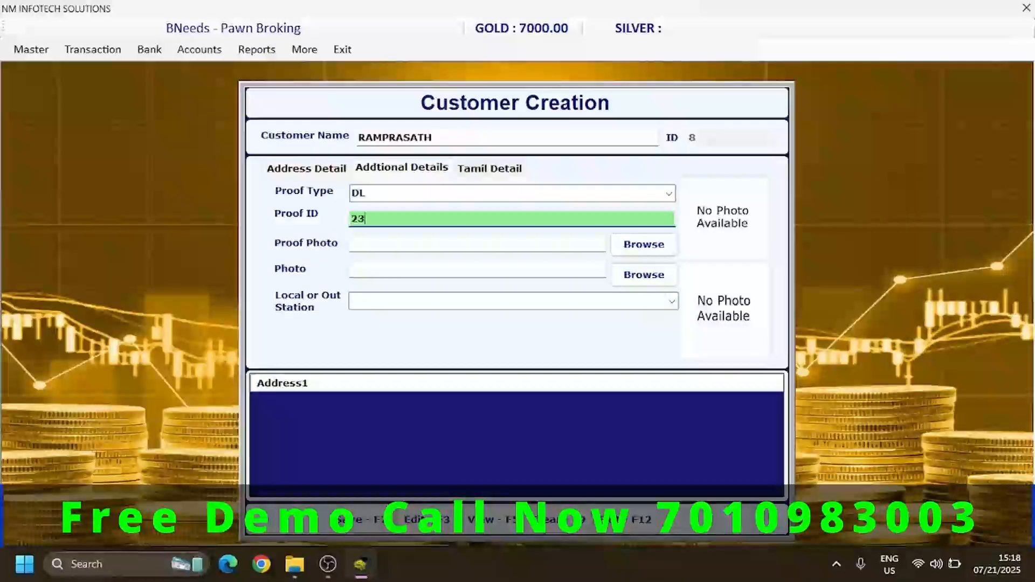
pyautogui.press('Return')
pyautogui.press('Return')
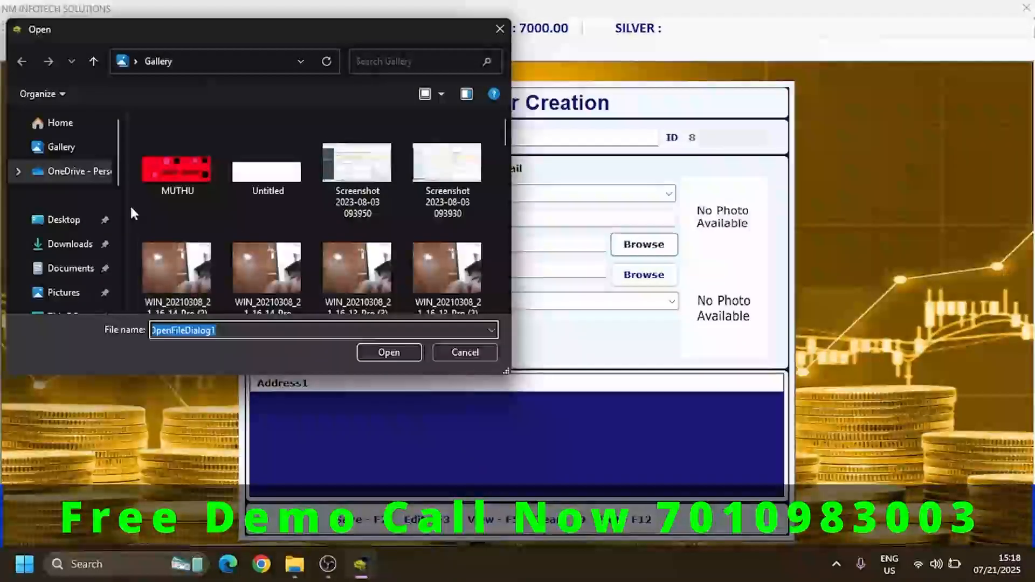
pyautogui.click(355, 177)
pyautogui.click(392, 353)
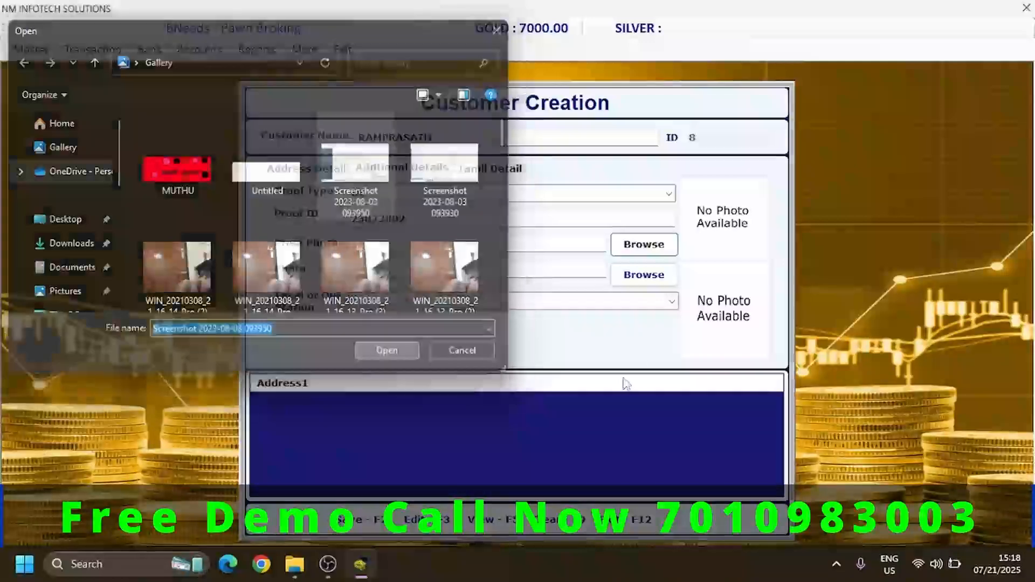
# - Attach the Gallery image Screenshot (1) as the customer's photo
pyautogui.click(644, 273)
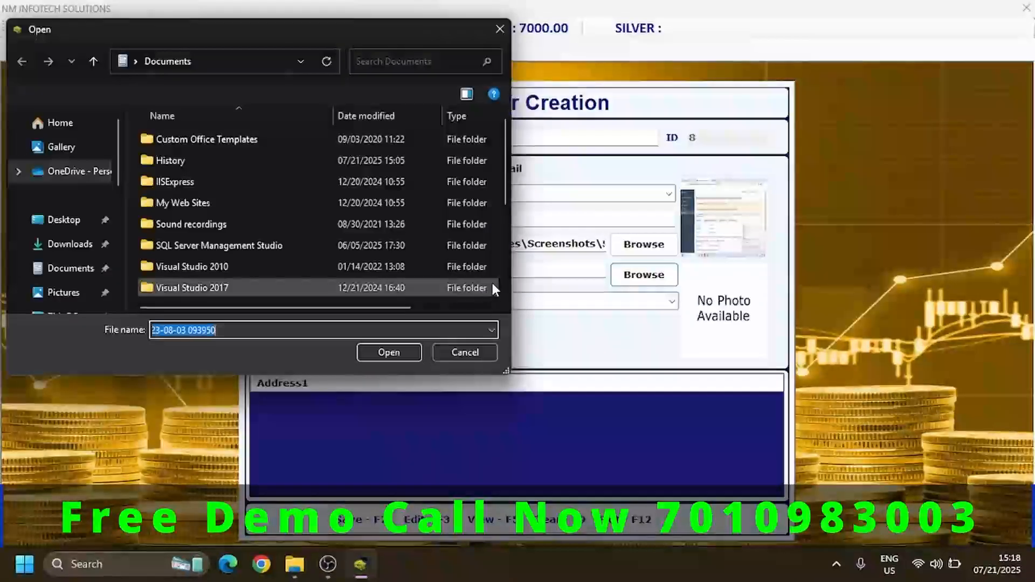
pyautogui.click(74, 224)
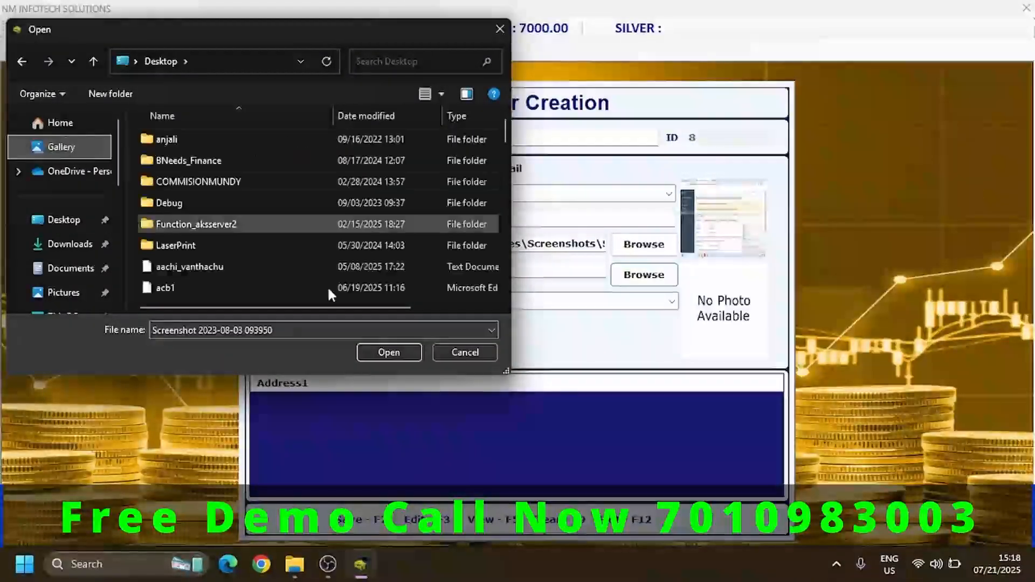
pyautogui.click(68, 148)
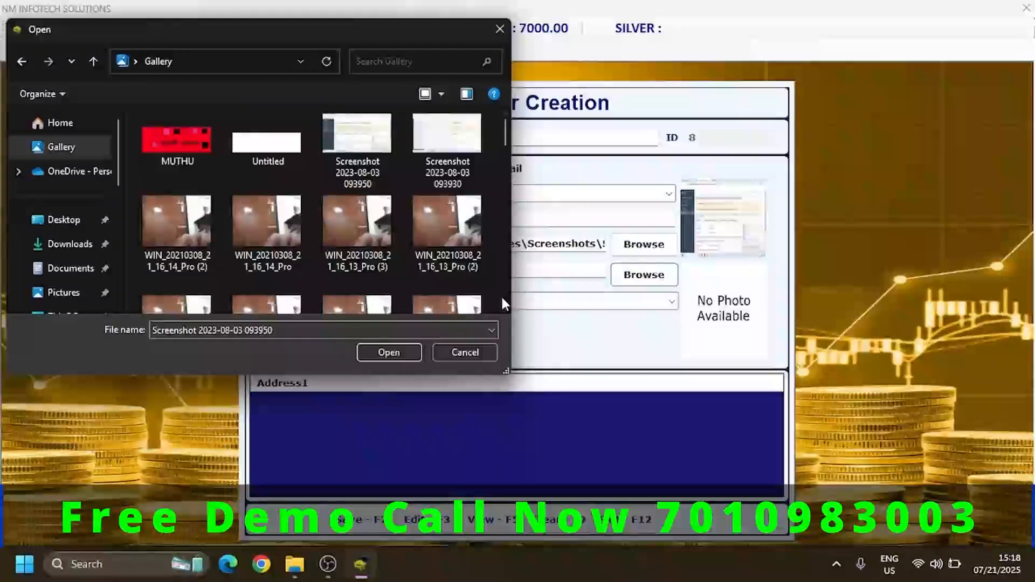
pyautogui.click(503, 297)
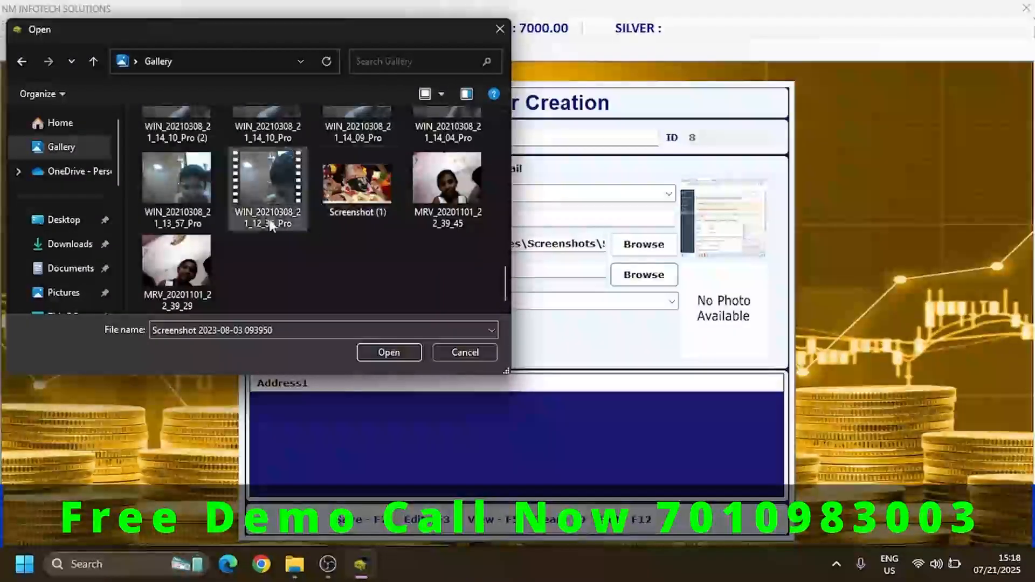
pyautogui.click(360, 193)
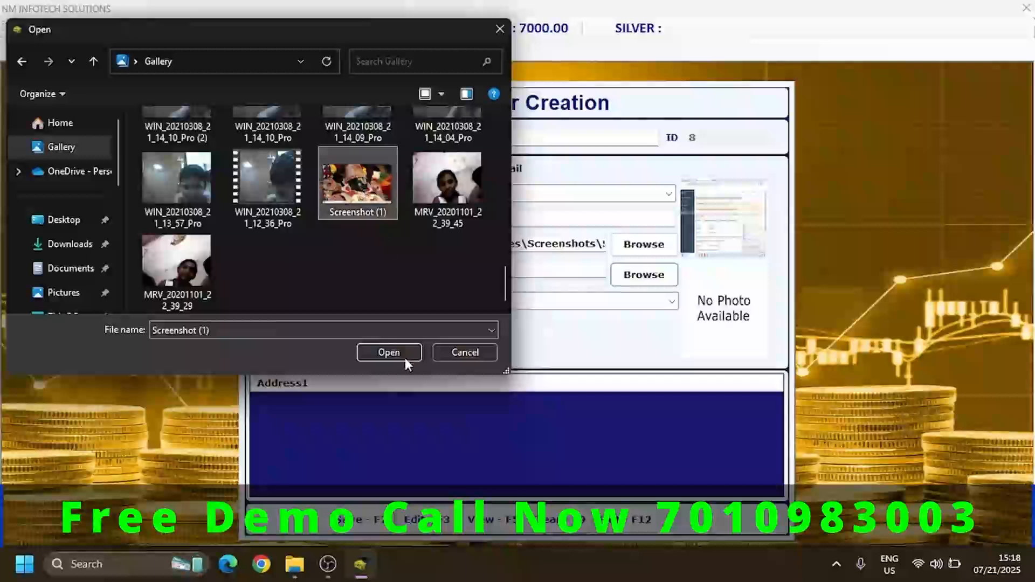
pyautogui.click(388, 352)
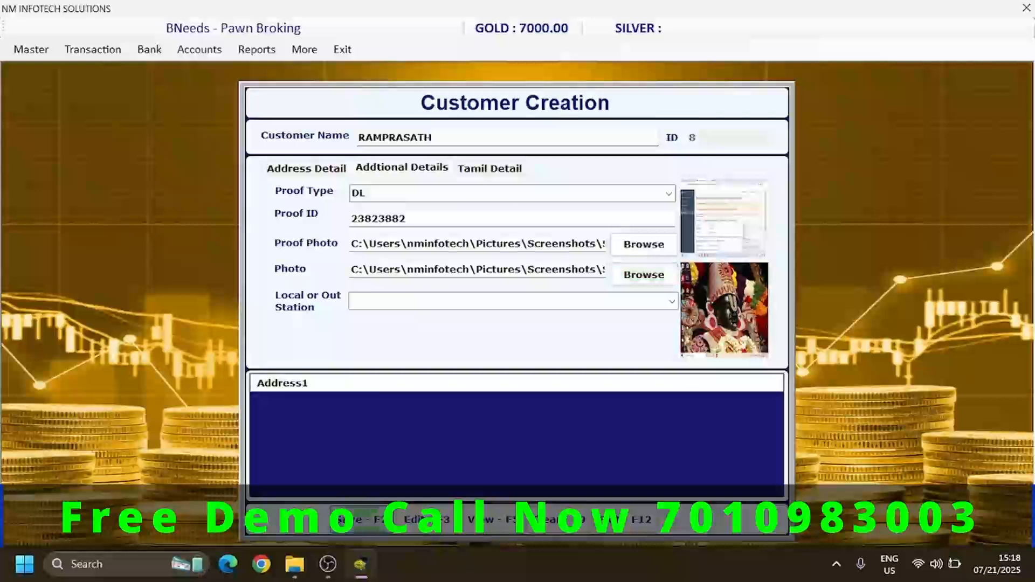
# - Save the new customer record and close the Customer Creation form
pyautogui.press('F2')
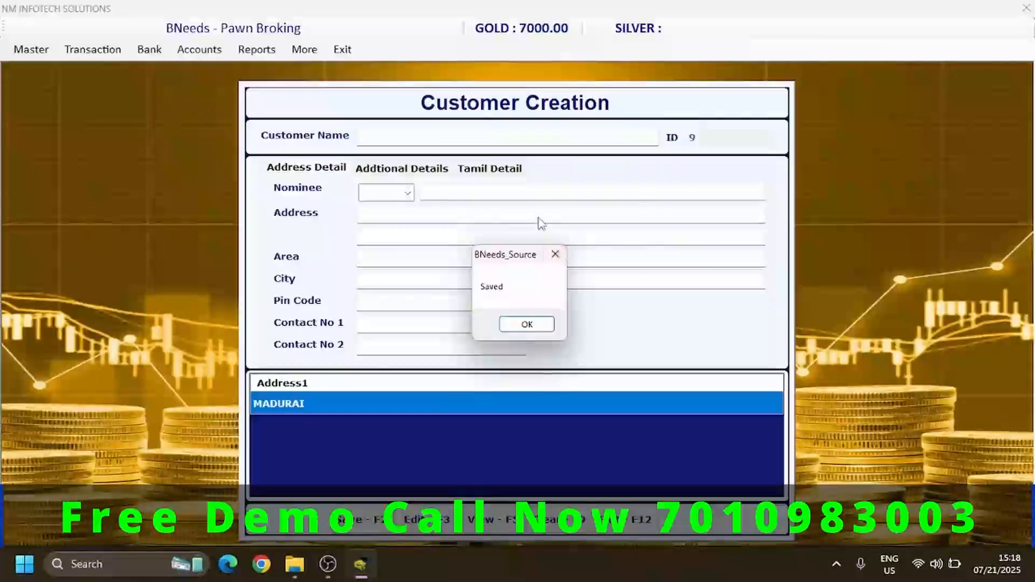
pyautogui.press('Return')
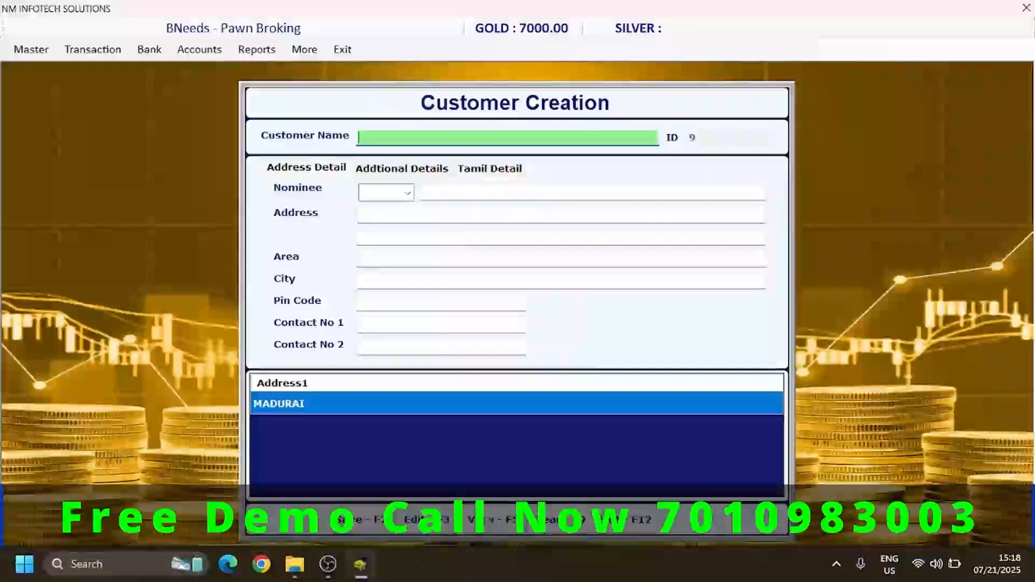
pyautogui.click(625, 521)
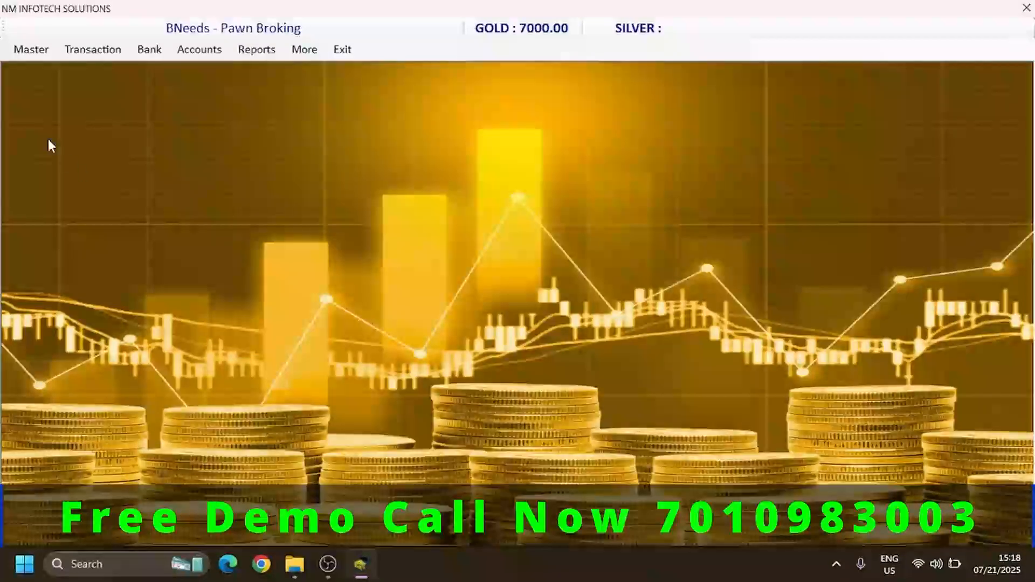
# - Open the Pledge Entry form and accept bill number A 3
pyautogui.click(83, 52)
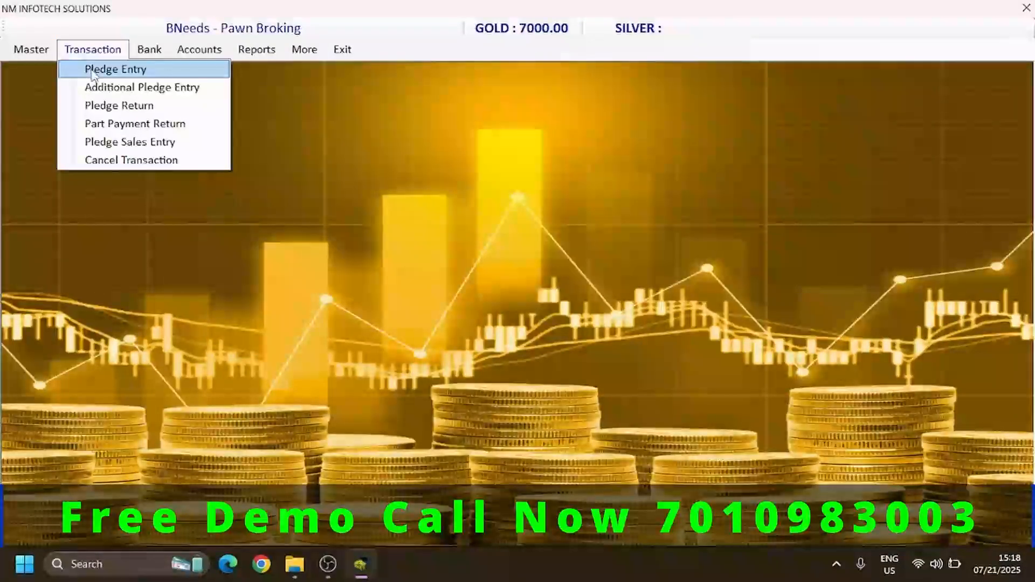
pyautogui.click(91, 70)
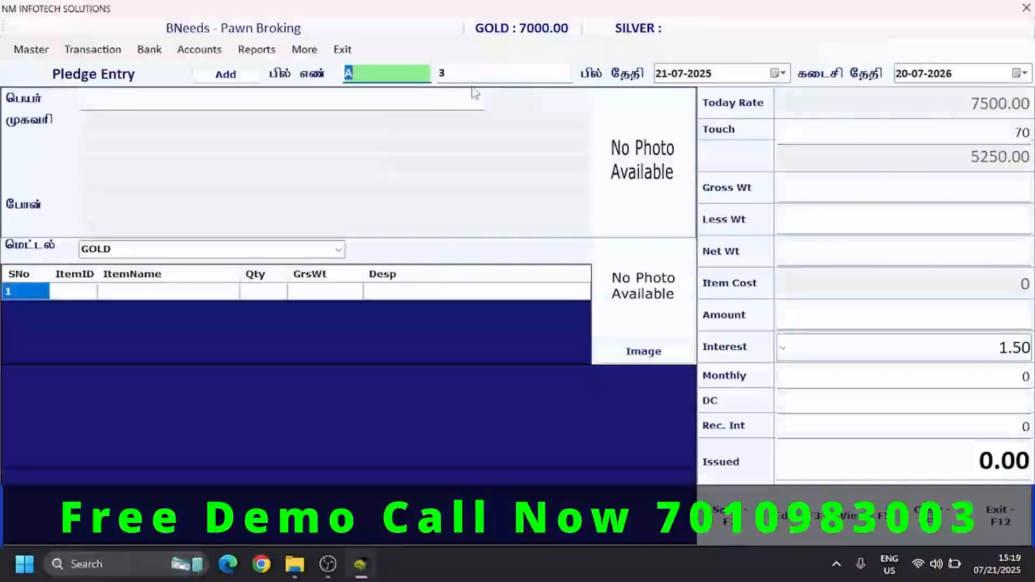
pyautogui.click(470, 80)
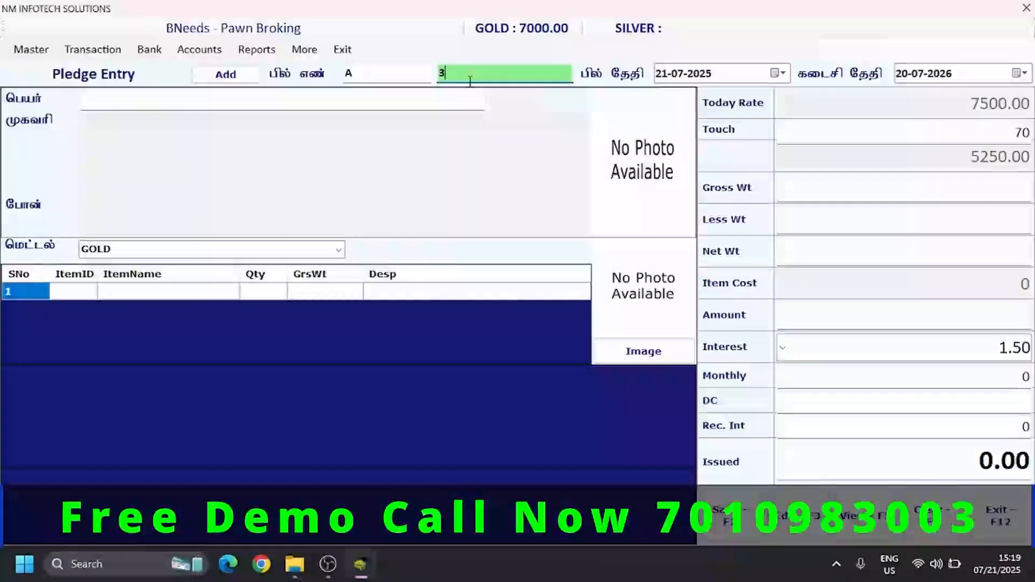
pyautogui.press('Return')
# - Set the bill date to 03-07-2025 and accept the calculated due date
pyautogui.write('01')
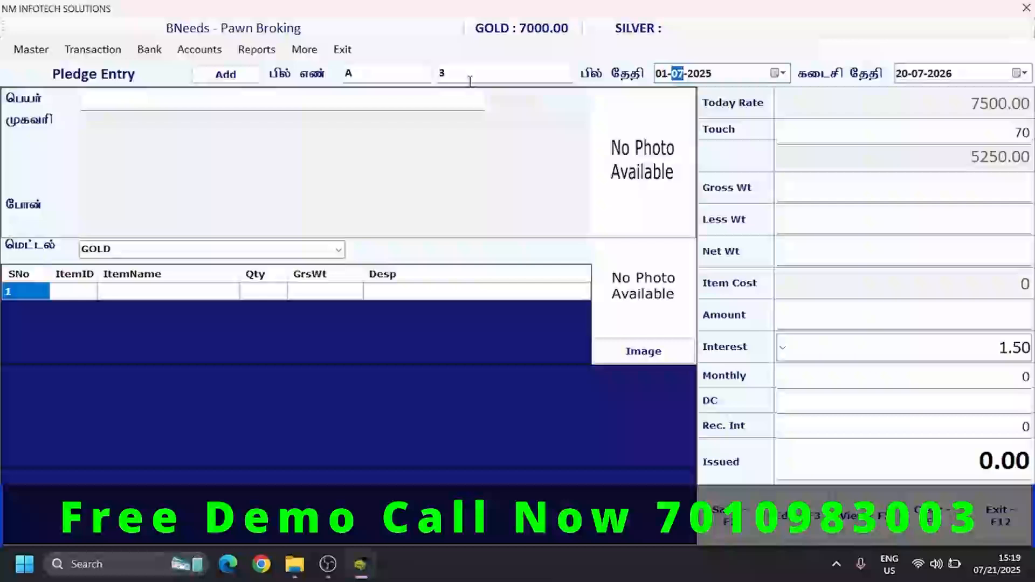
pyautogui.press('Return')
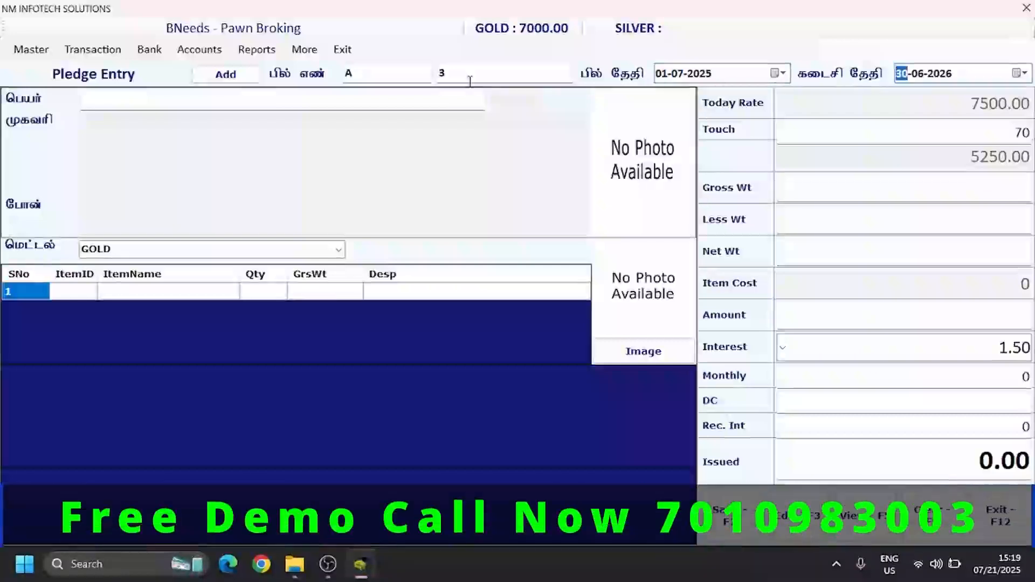
pyautogui.click(666, 78)
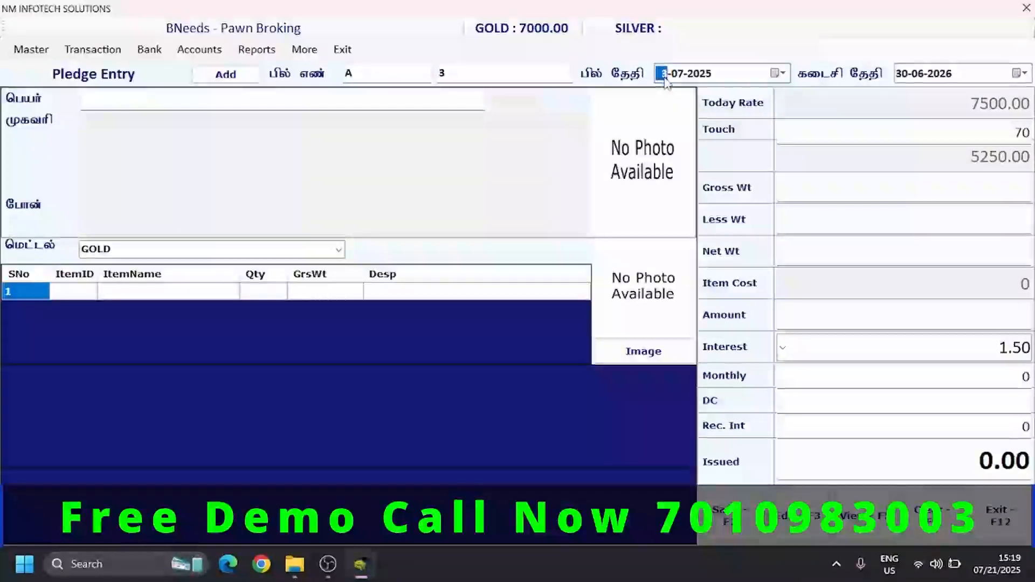
pyautogui.write('3')
pyautogui.press('Return')
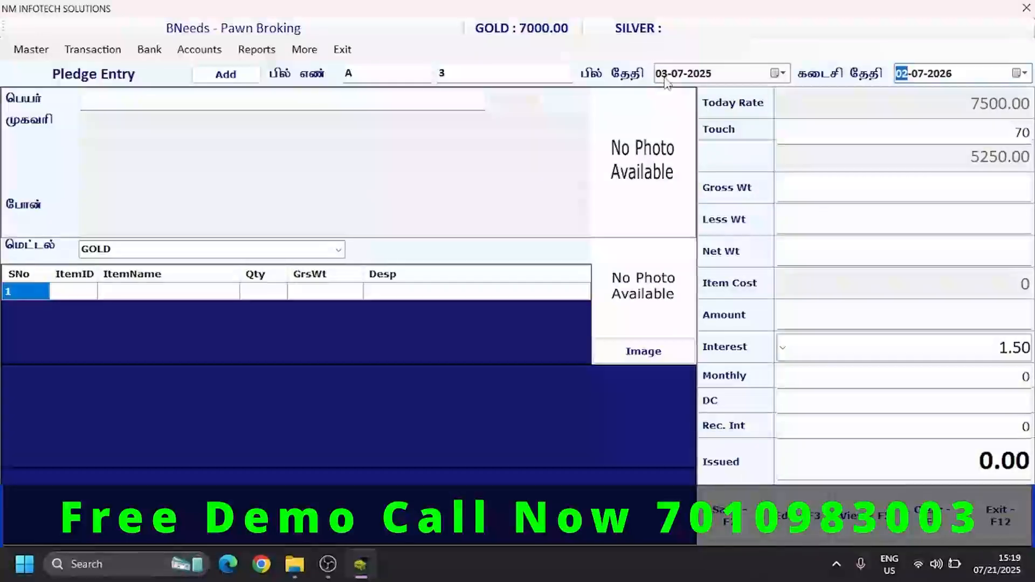
pyautogui.press('Return')
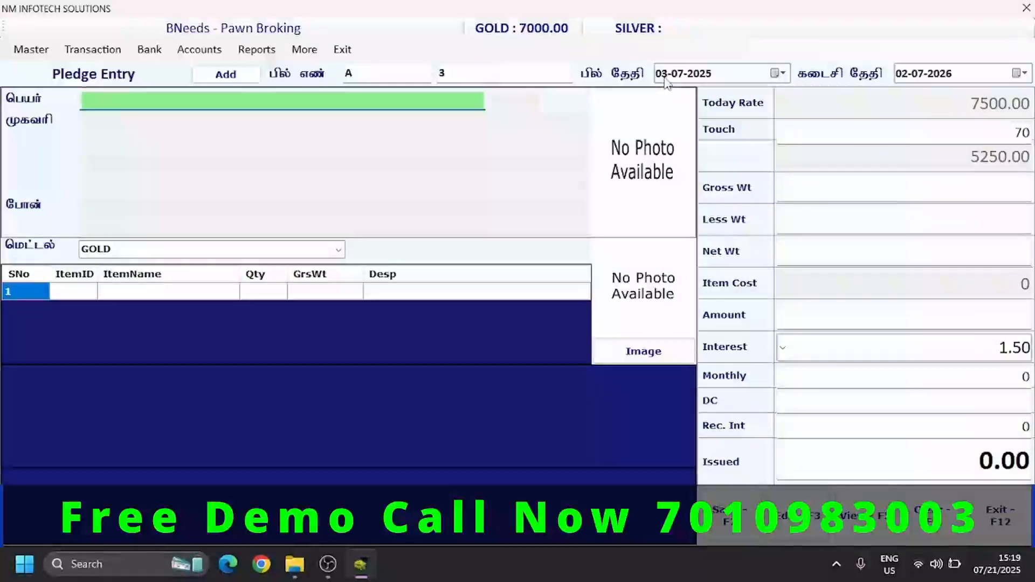
# - Look up the newly created customer by first letter, select them for the pledge, and keep GOLD as the metal
pyautogui.write('R')
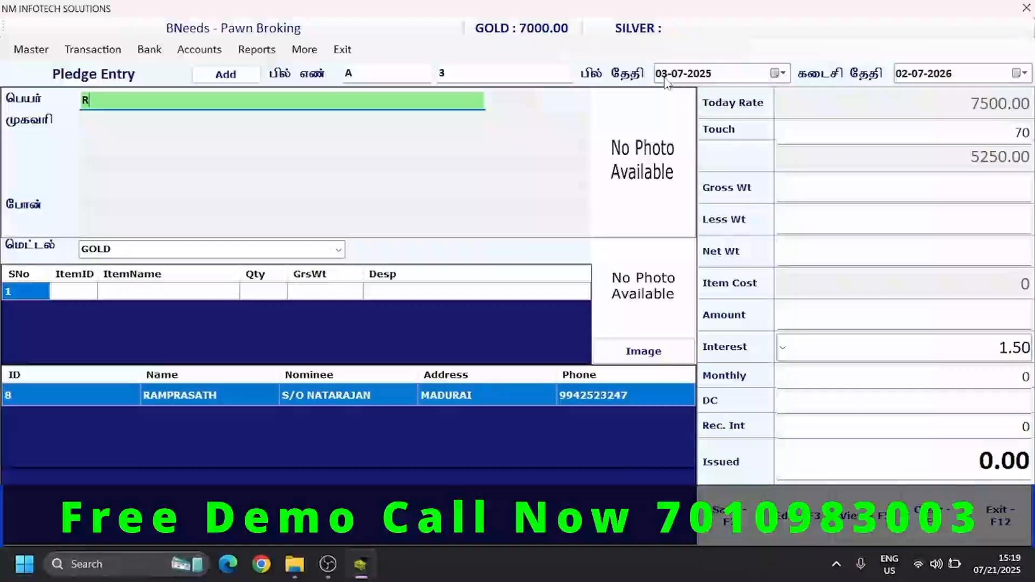
pyautogui.press('Down')
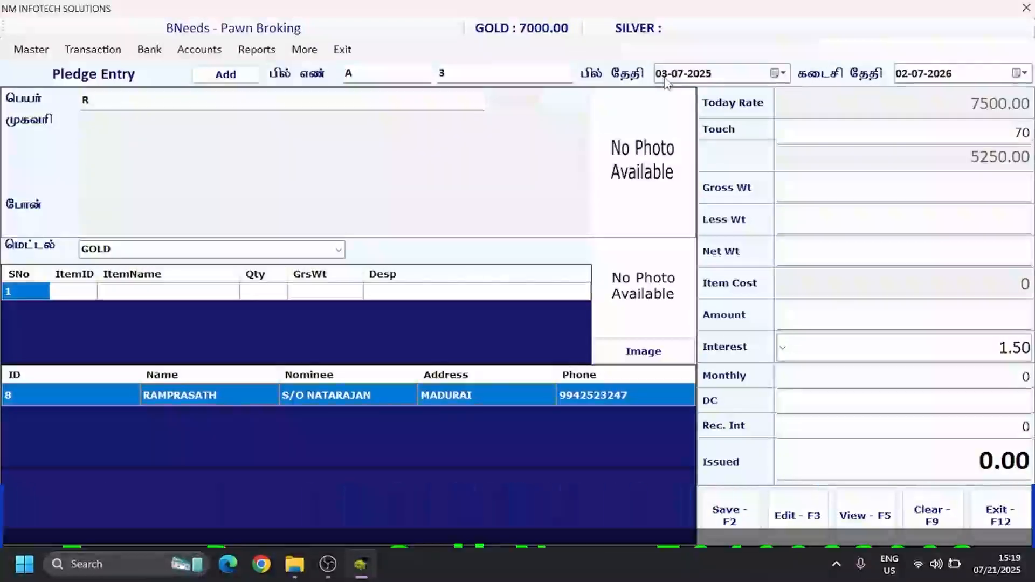
pyautogui.press('Return')
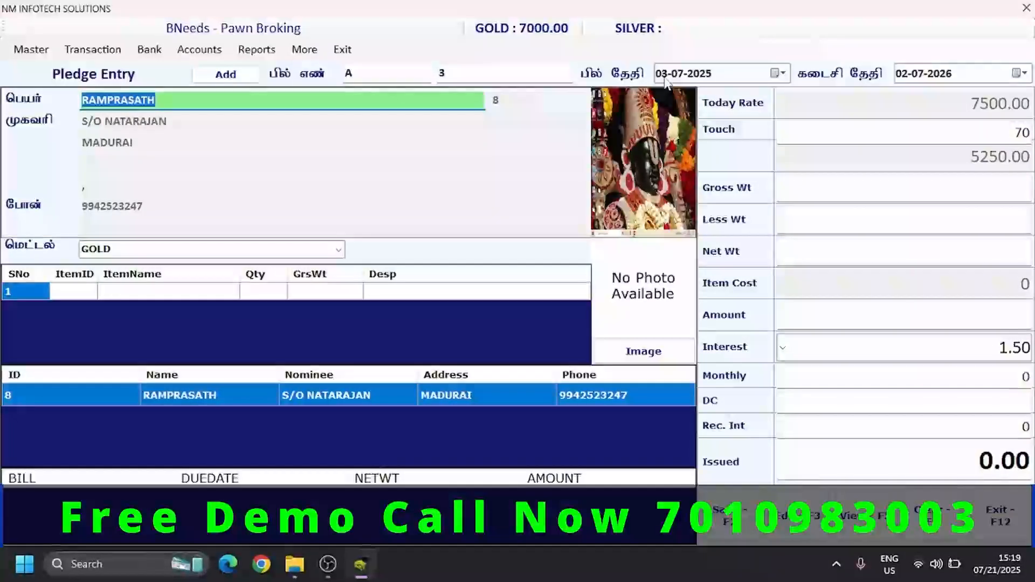
pyautogui.press('Return')
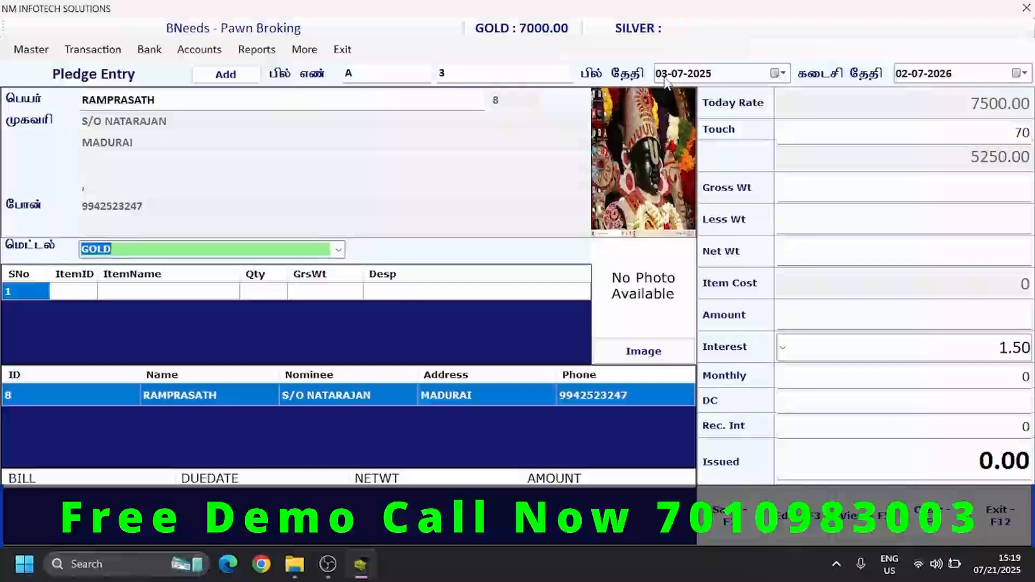
pyautogui.press('Up')
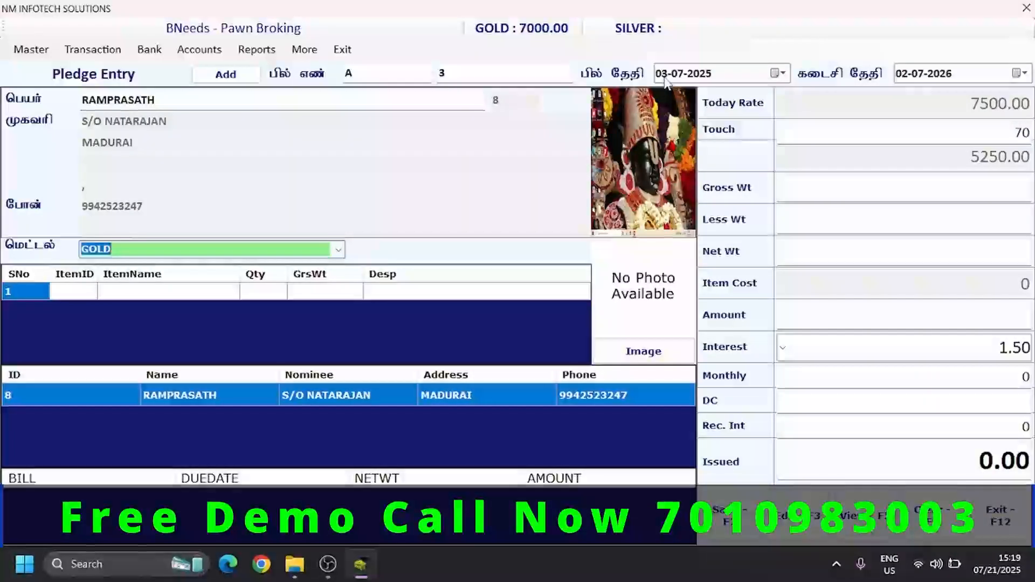
pyautogui.press('Return')
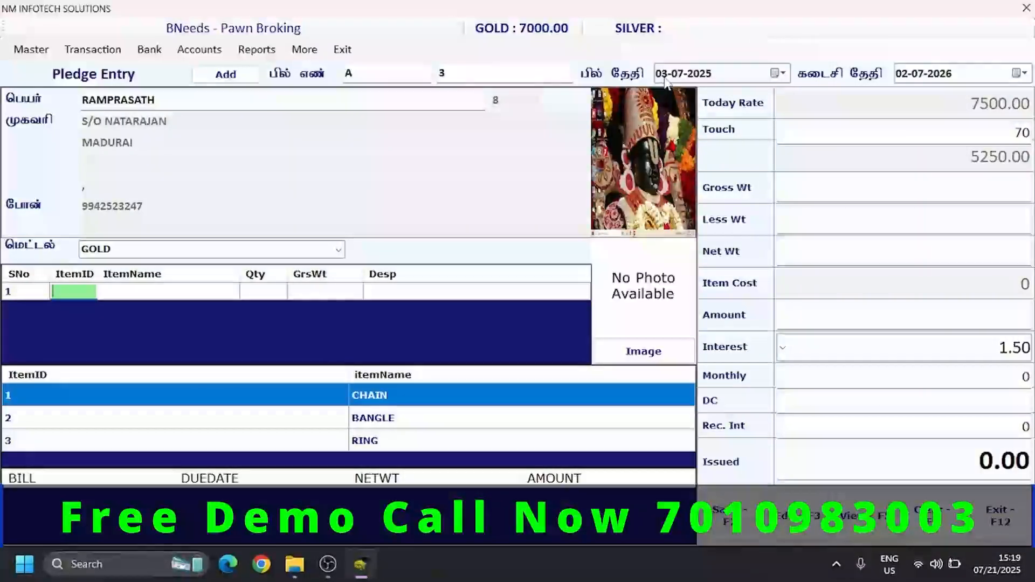
# - Choose CHAIN as the item in the first row of the pledge
pyautogui.write('r')
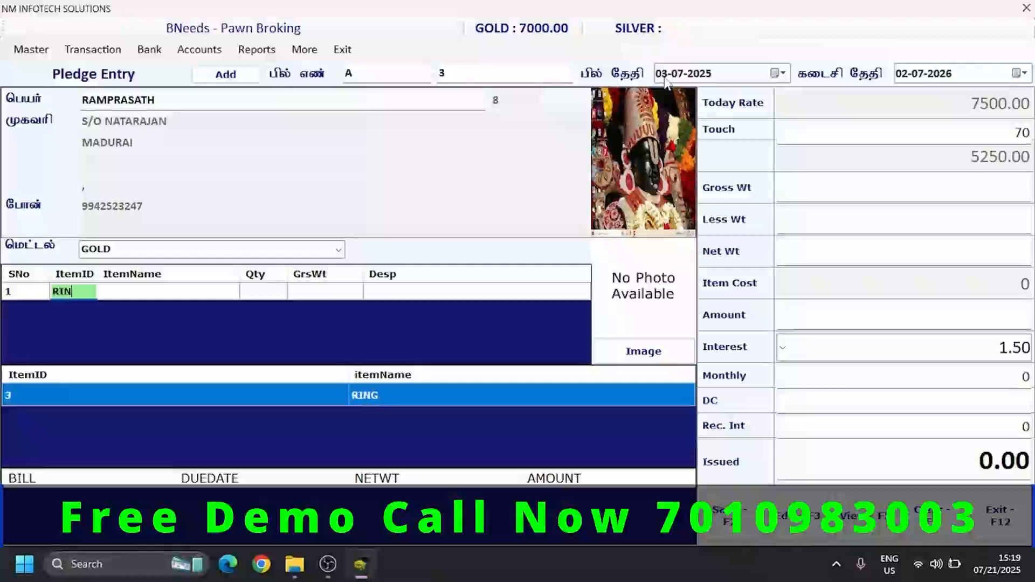
pyautogui.press('BackSpace')
pyautogui.write('c')
pyautogui.press('Down')
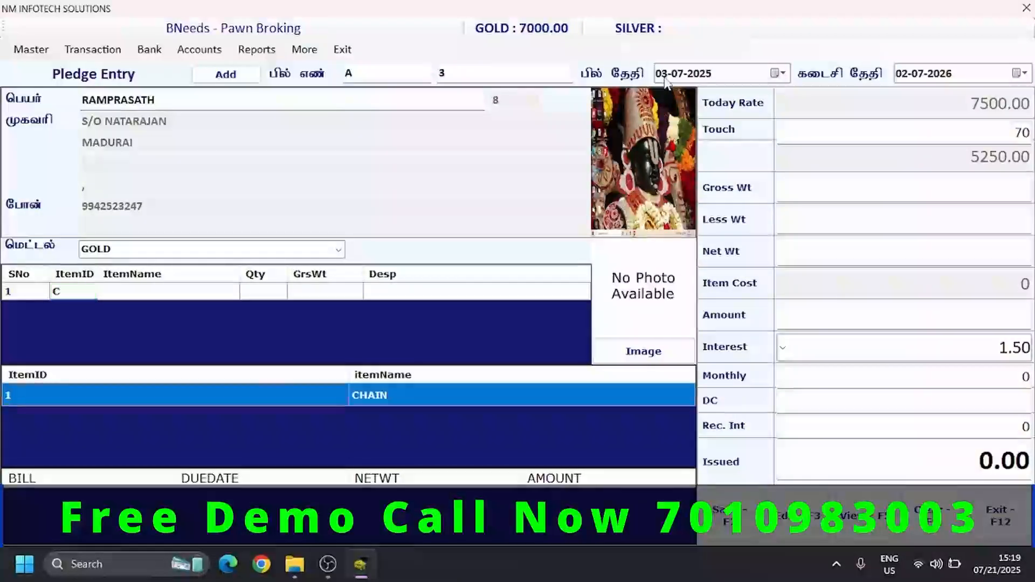
pyautogui.press('Return')
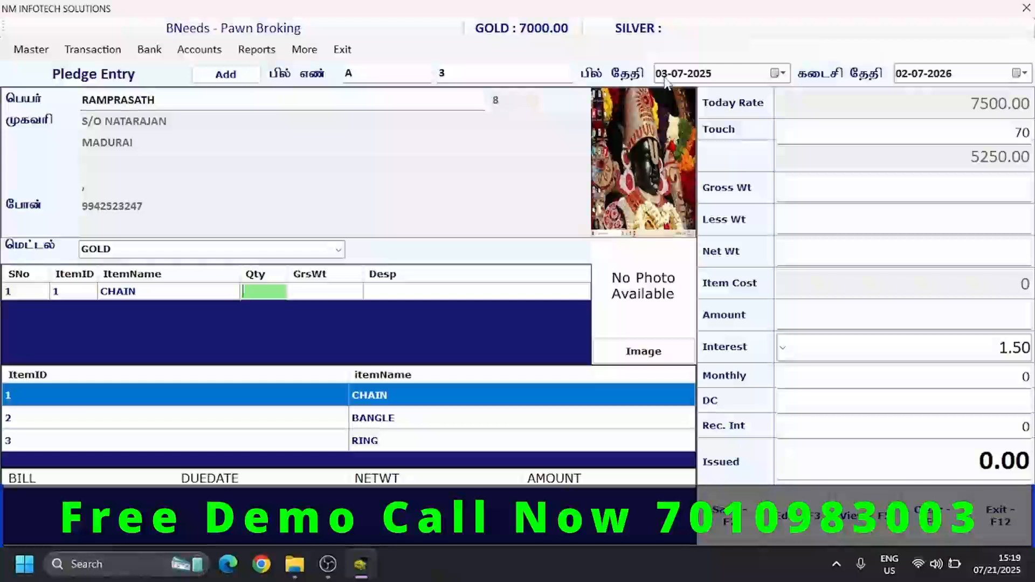
# - Set the CHAIN row's quantity to 2 and its gross weight to 25.300
pyautogui.write('2')
pyautogui.press('Return')
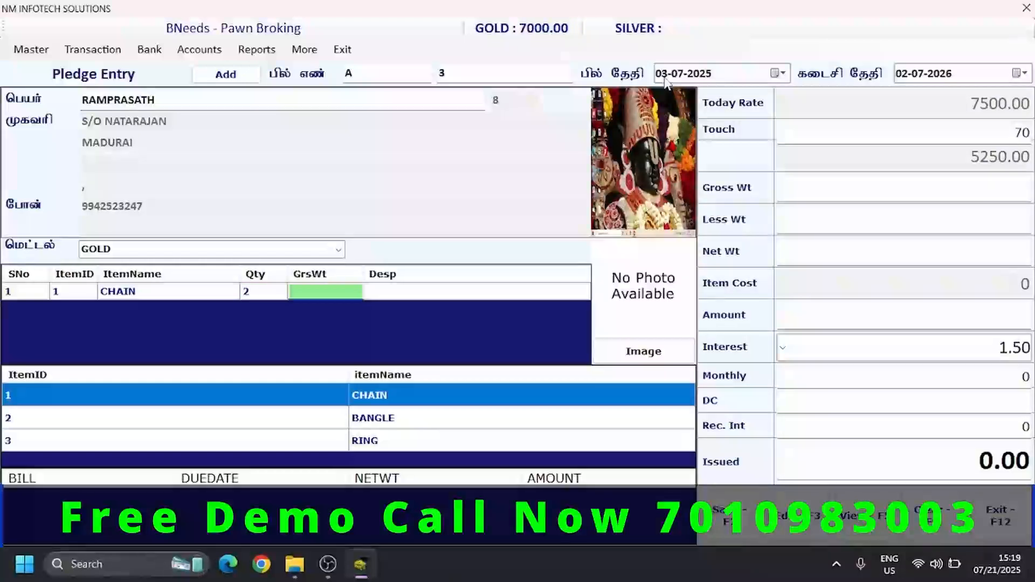
pyautogui.write('25')
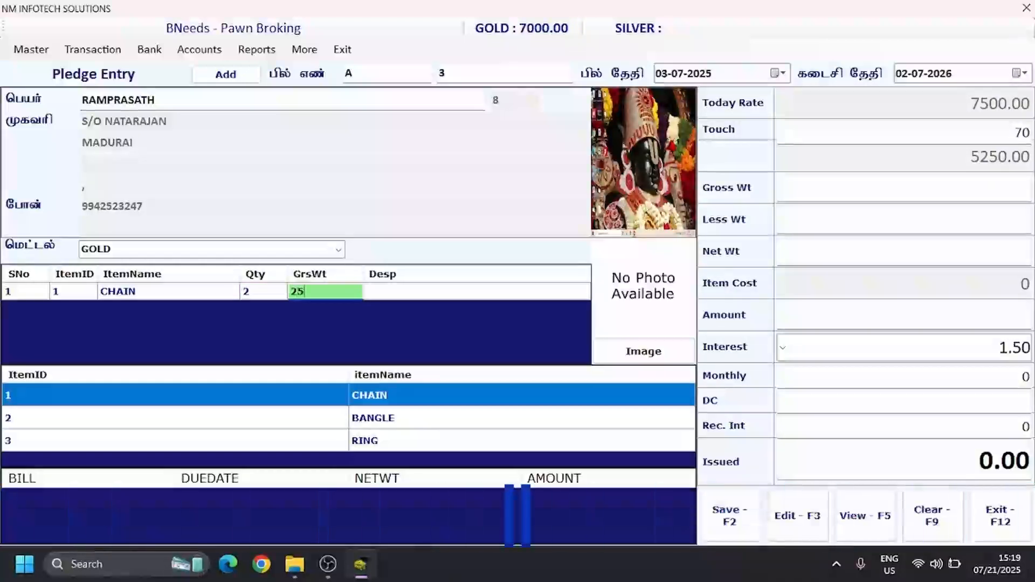
pyautogui.write('.300')
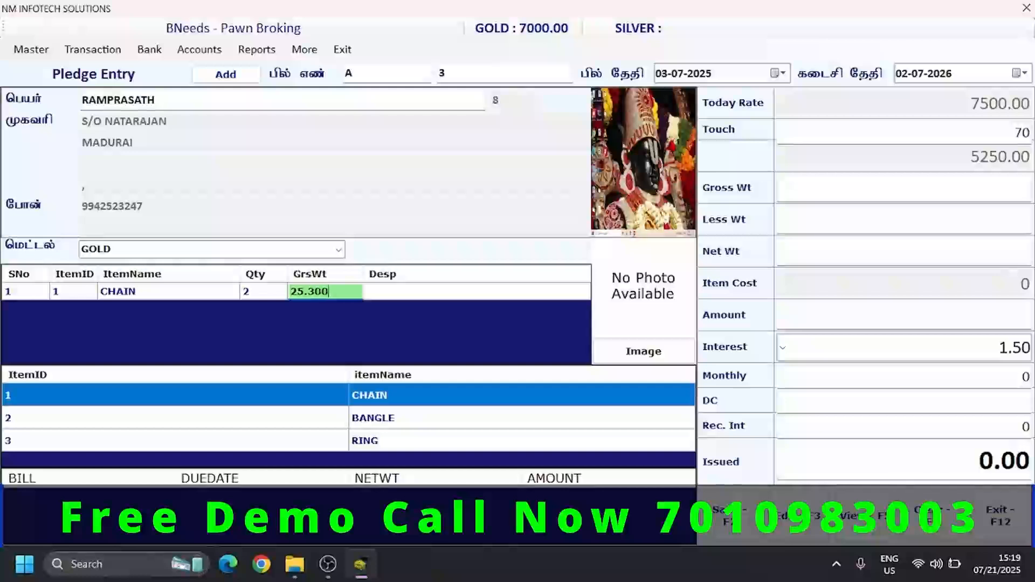
pyautogui.press('Return')
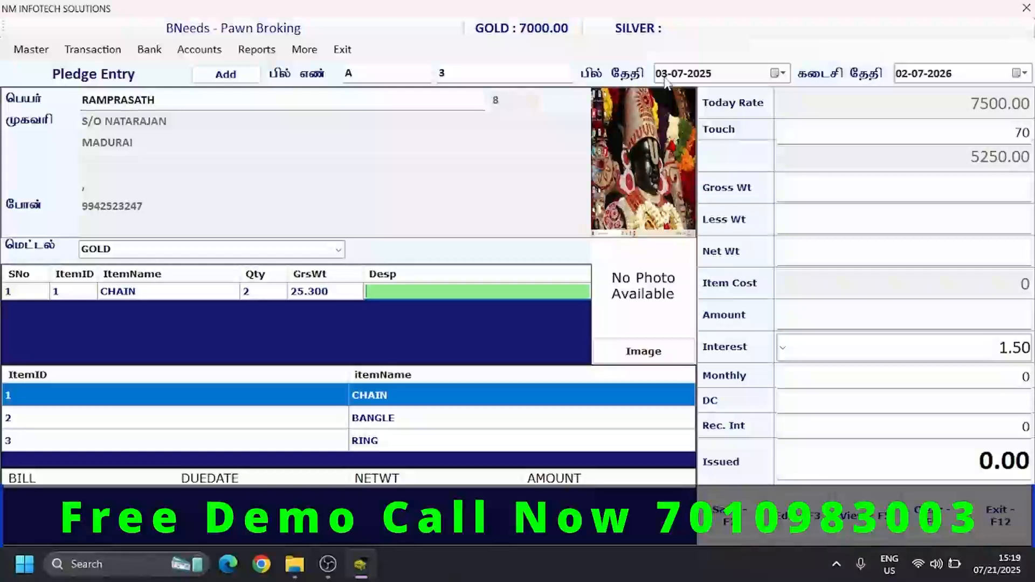
# - Enter "STUD, 916" as the description of the CHAIN row
pyautogui.write('TUND ,')
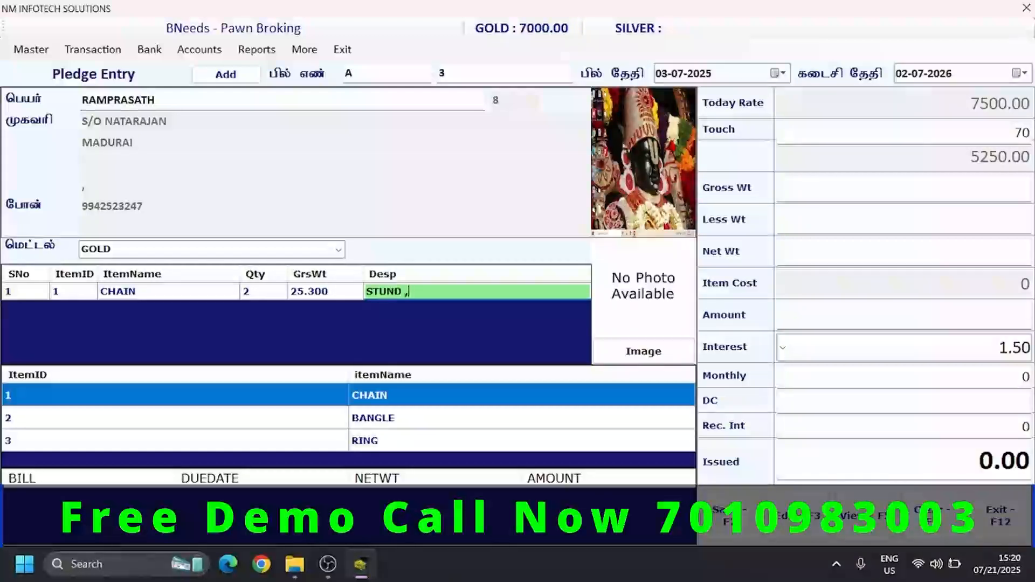
pyautogui.press('BackSpace')
pyautogui.press('BackSpace')
pyautogui.press('BackSpace')
pyautogui.press('BackSpace')
pyautogui.write('D,')
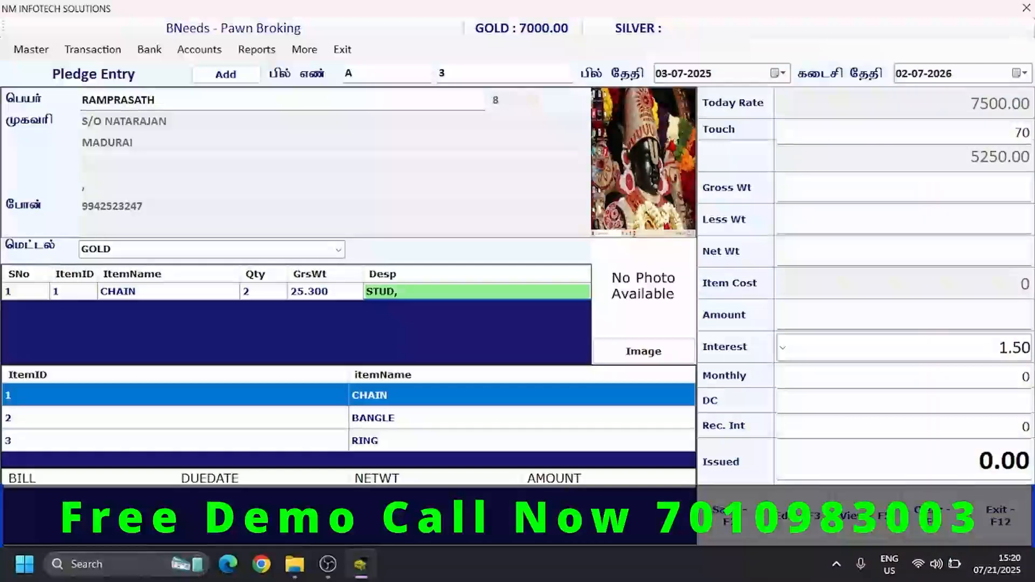
pyautogui.write(' 916')
pyautogui.press('Return')
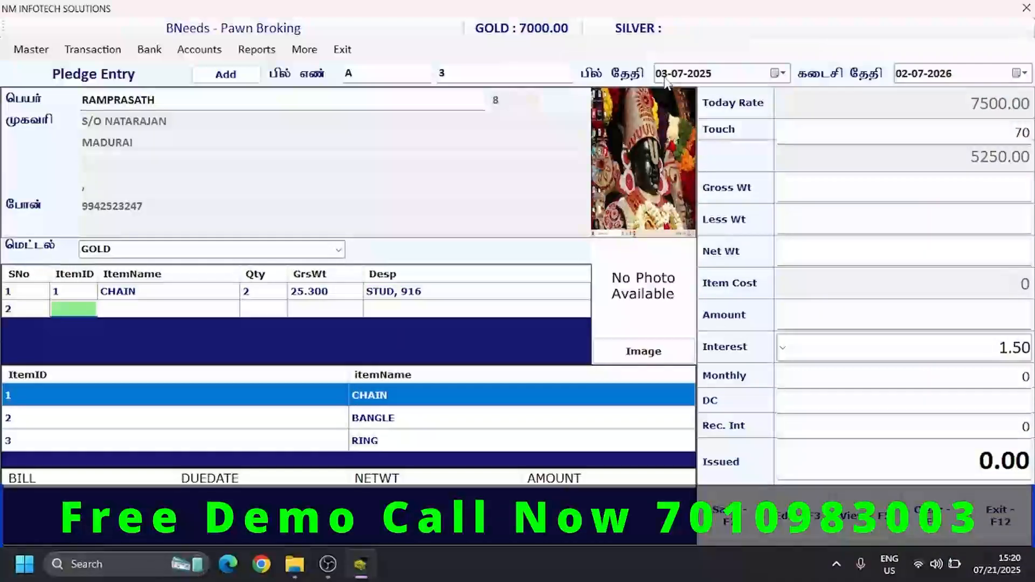
# - Add BANGLE as the second pledge item with quantity 1, gross weight 5 and description 916
pyautogui.write('B')
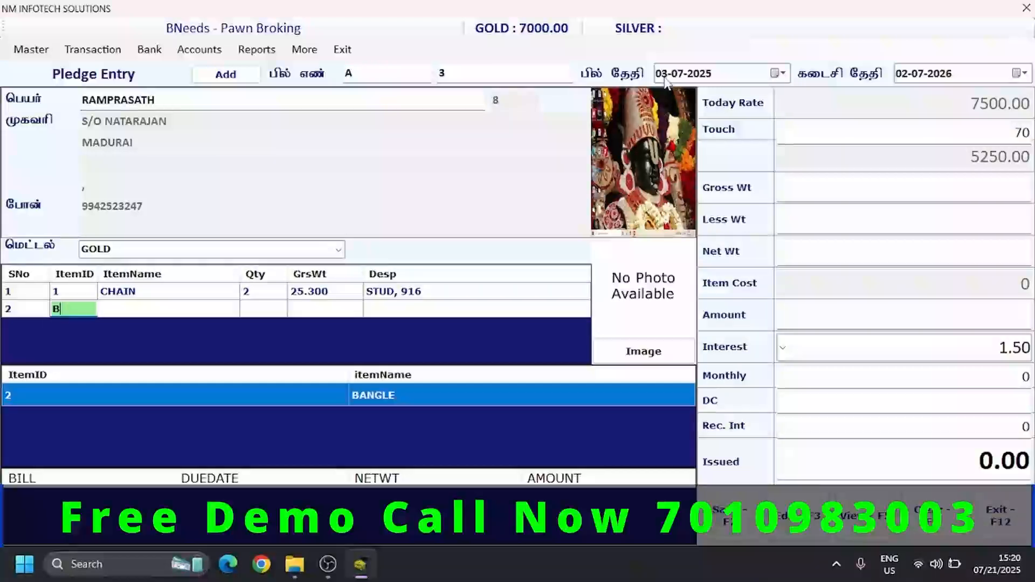
pyautogui.press('Return')
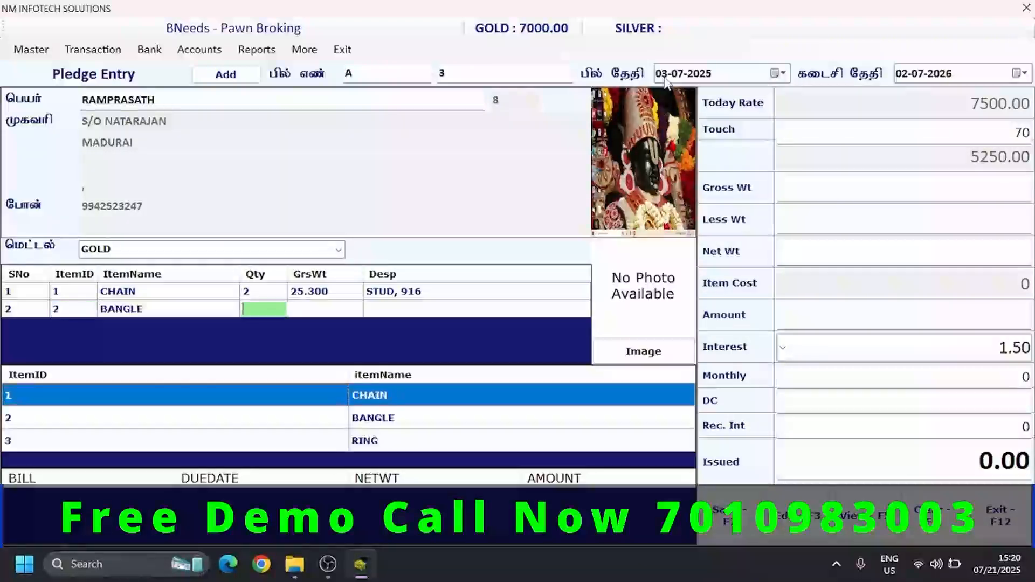
pyautogui.write('1')
pyautogui.press('Return')
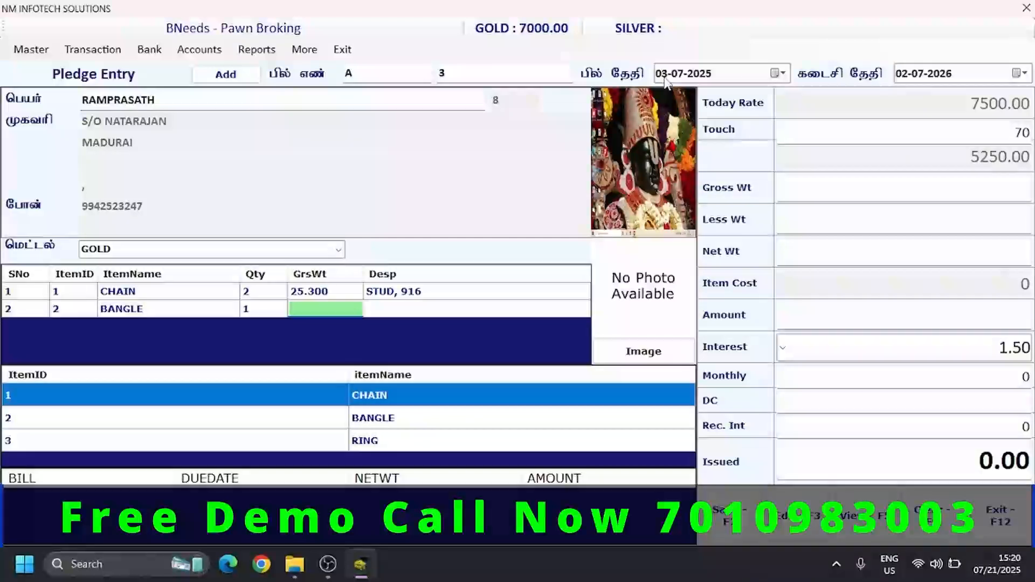
pyautogui.write('5')
pyautogui.press('Return')
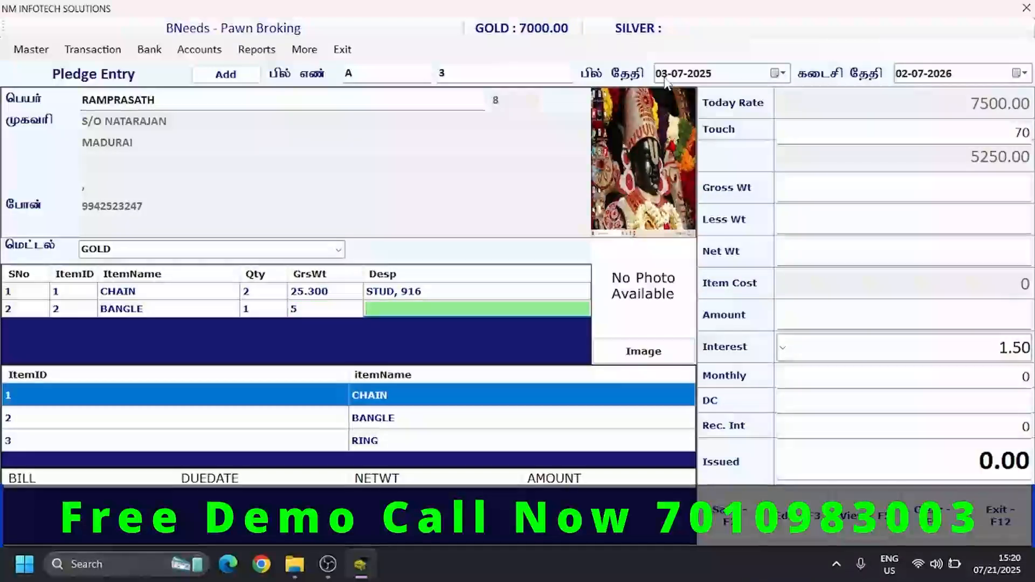
pyautogui.write('916')
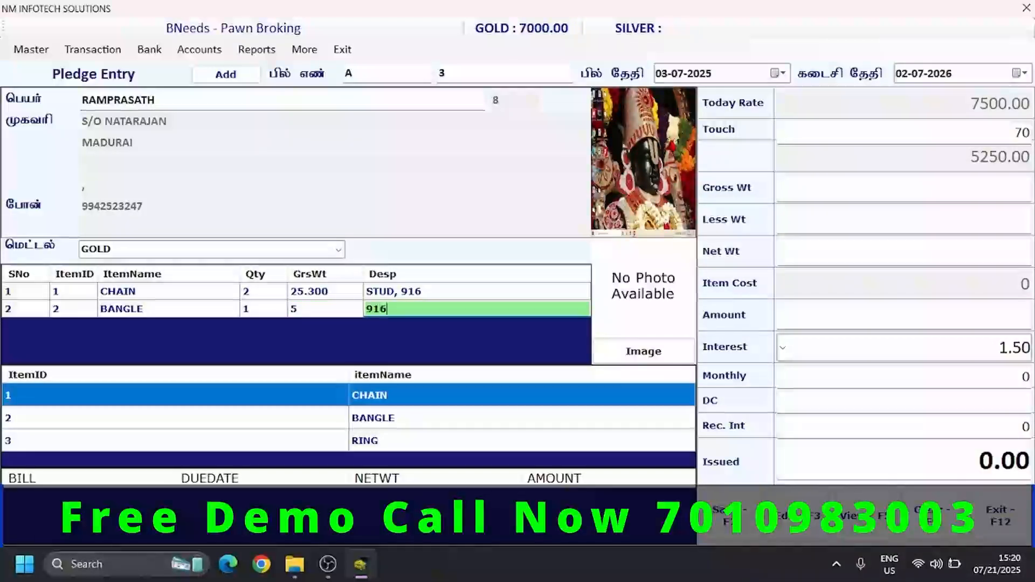
pyautogui.press('Return')
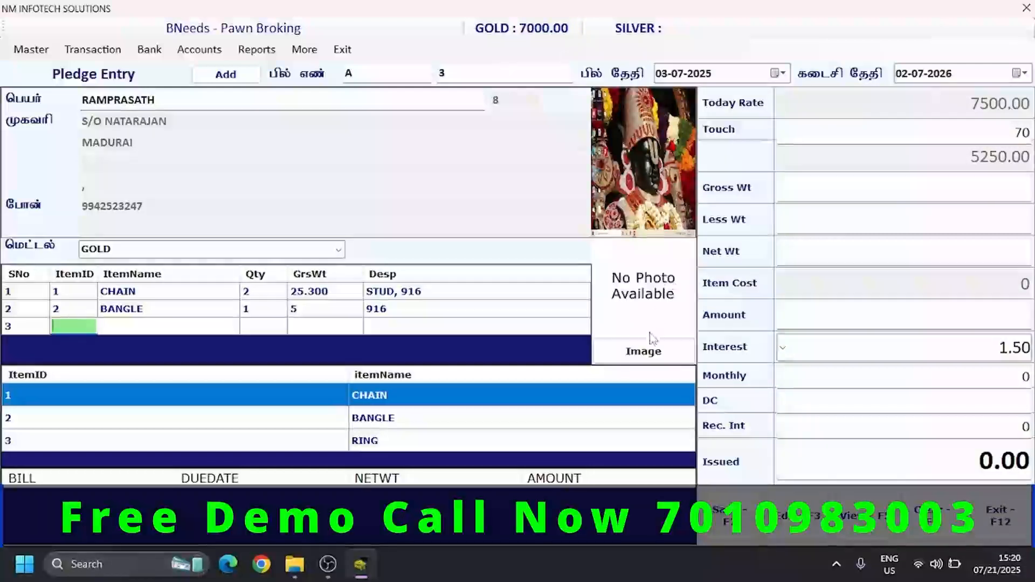
# - Attach the image MRV_20201101_22_39_45 from the Gallery as the item photo and finish the item list with the third row empty
pyautogui.click(649, 361)
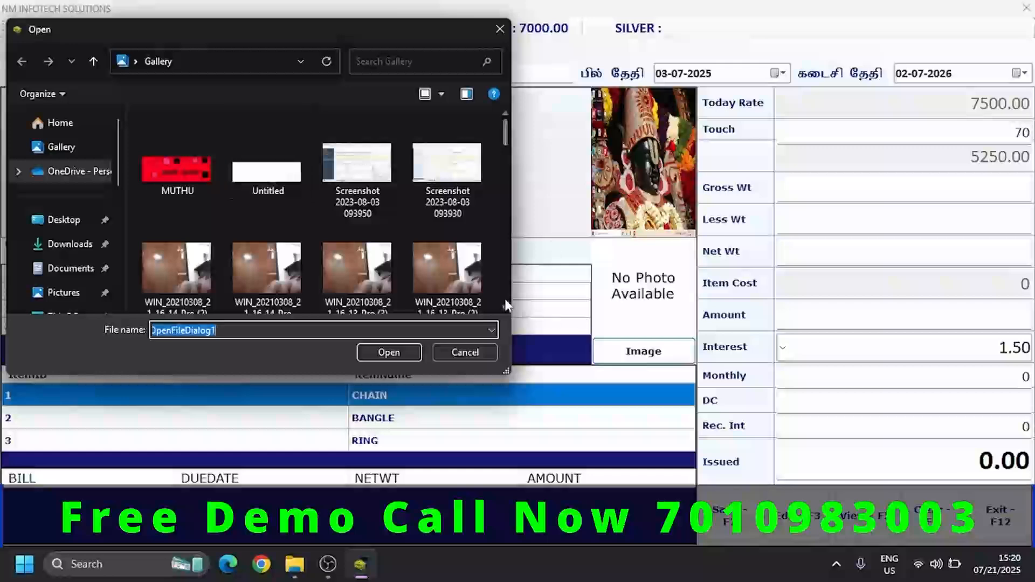
pyautogui.scroll(-10, 499, 289)
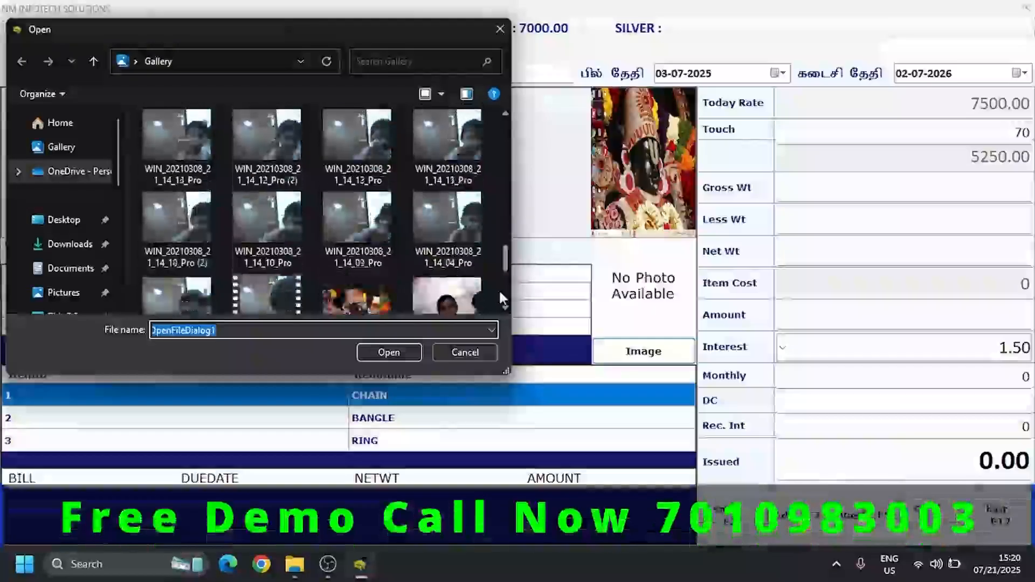
pyautogui.scroll(-3, 499, 289)
pyautogui.click(436, 198)
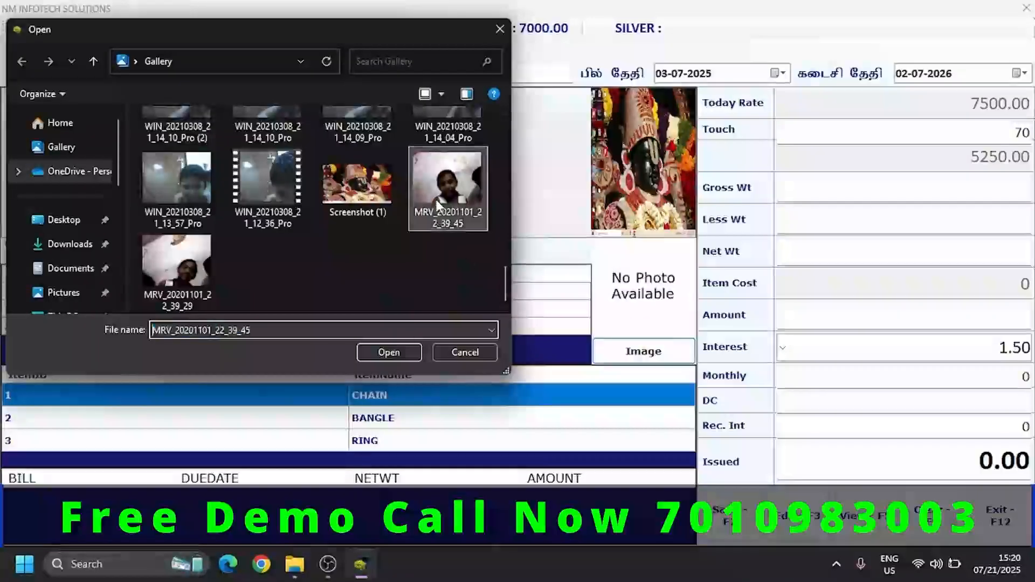
pyautogui.click(389, 353)
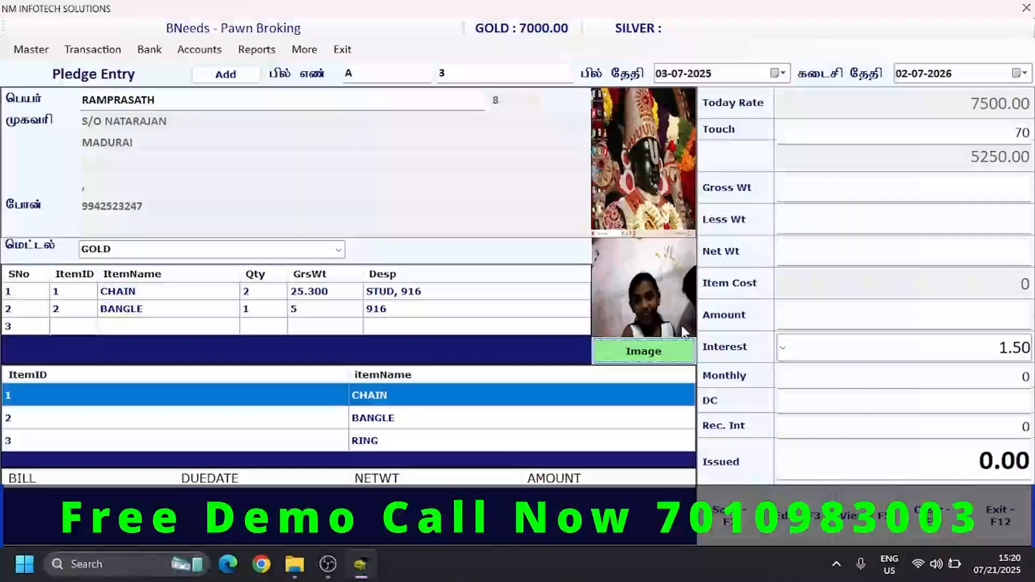
pyautogui.click(85, 326)
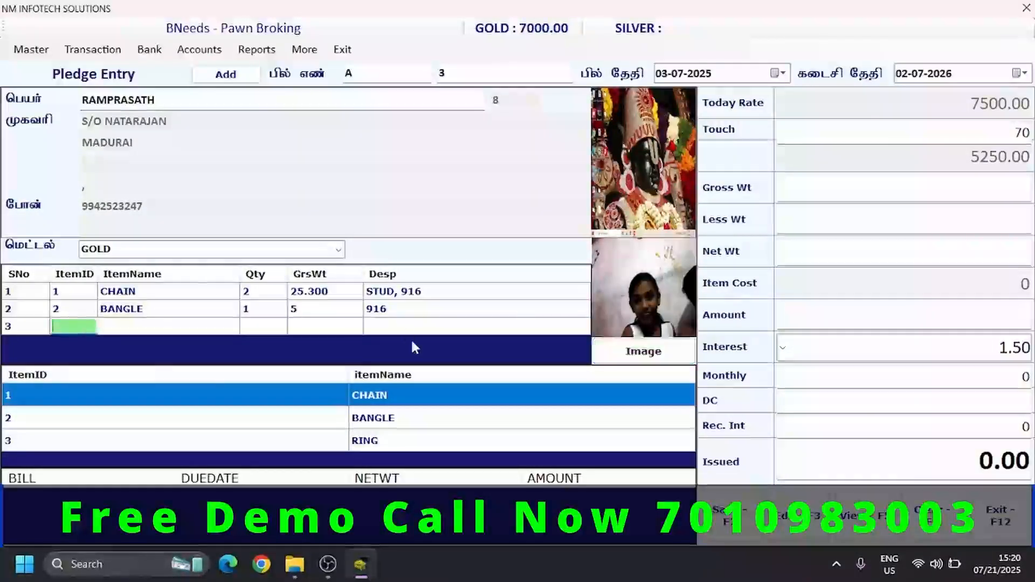
pyautogui.press('Return')
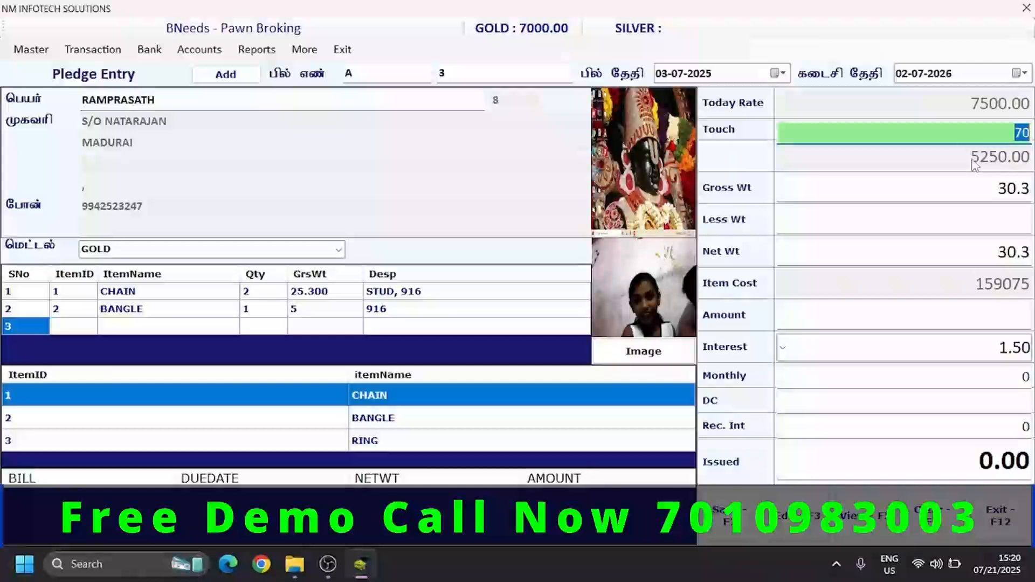
# - Try a touch value of 80 and restore it to 70
pyautogui.write('80')
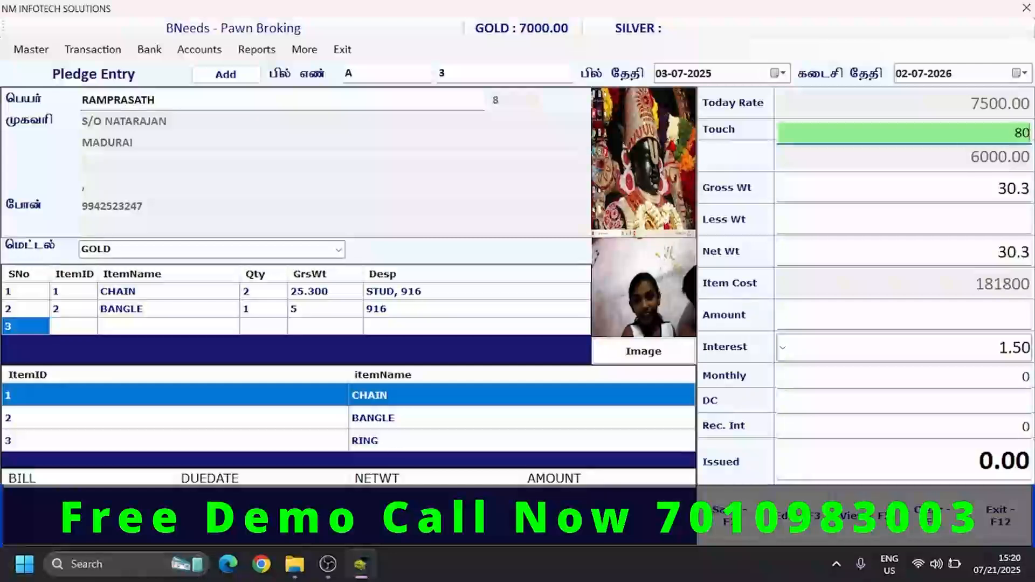
pyautogui.press('BackSpace')
pyautogui.press('BackSpace')
pyautogui.write('70')
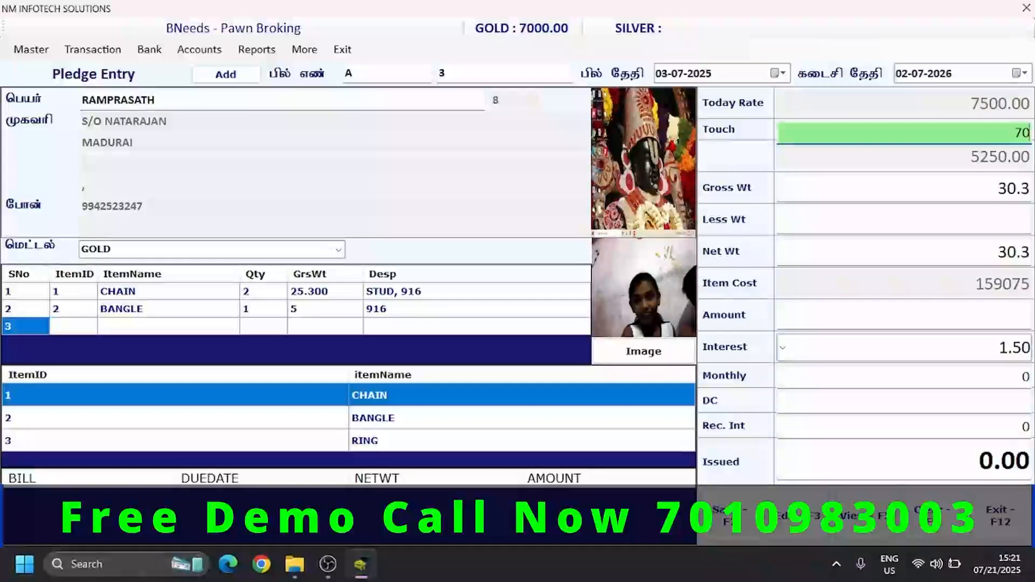
# - Accept the touch and gross weight, set the less weight to 2, and accept the calculated net weight
pyautogui.press('Return')
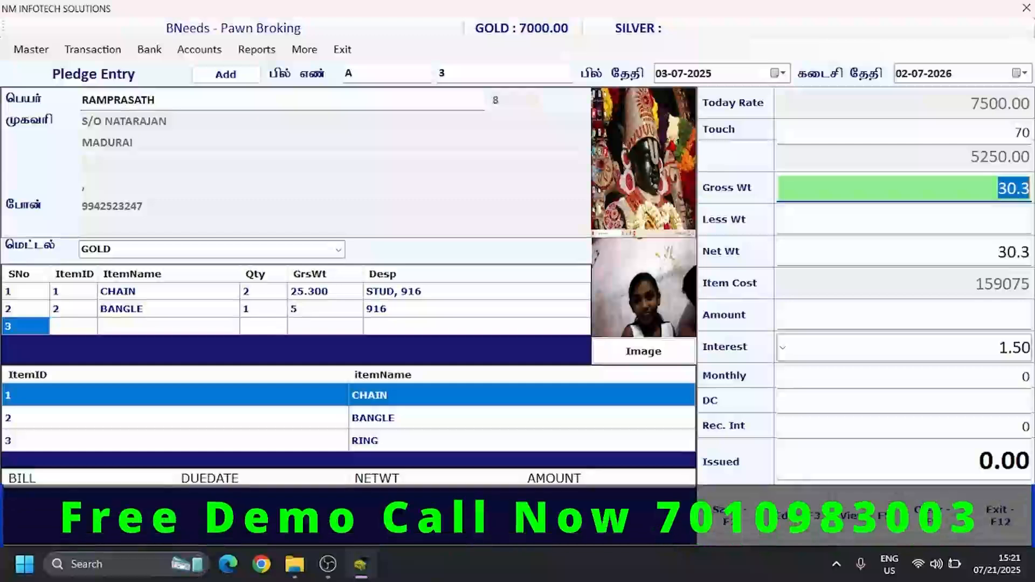
pyautogui.press('Return')
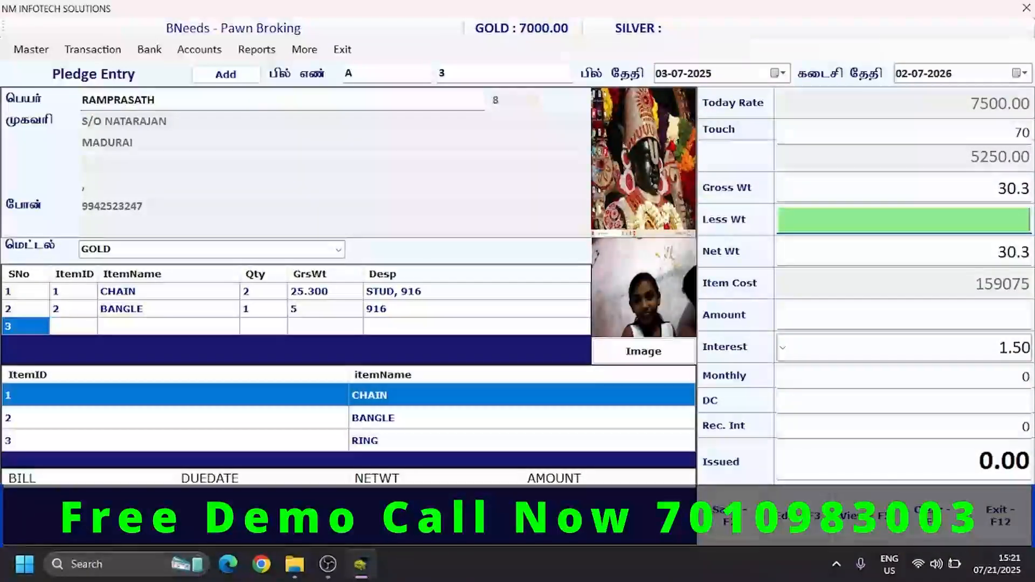
pyautogui.write('1')
pyautogui.press('BackSpace')
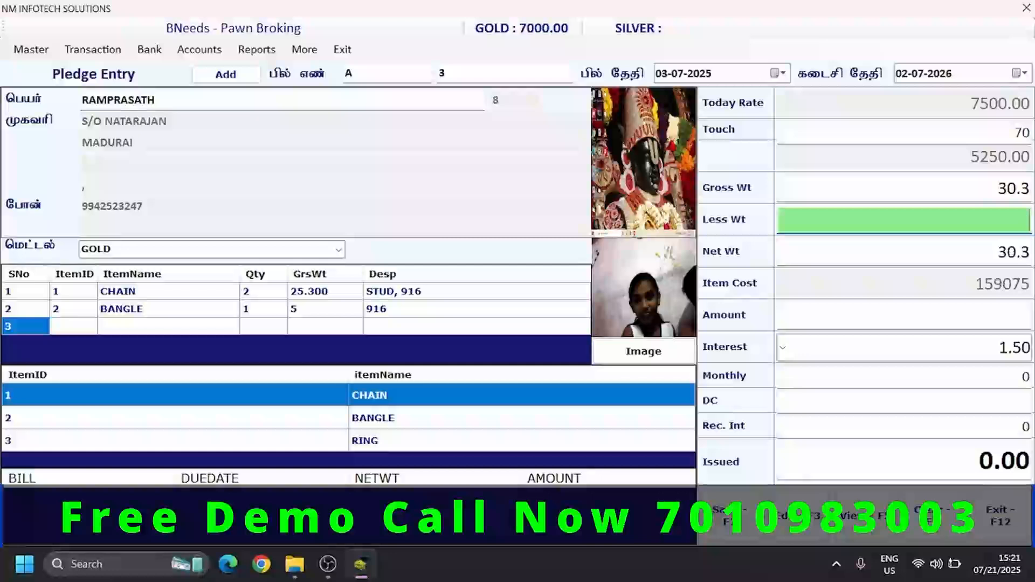
pyautogui.write('0')
pyautogui.write('2')
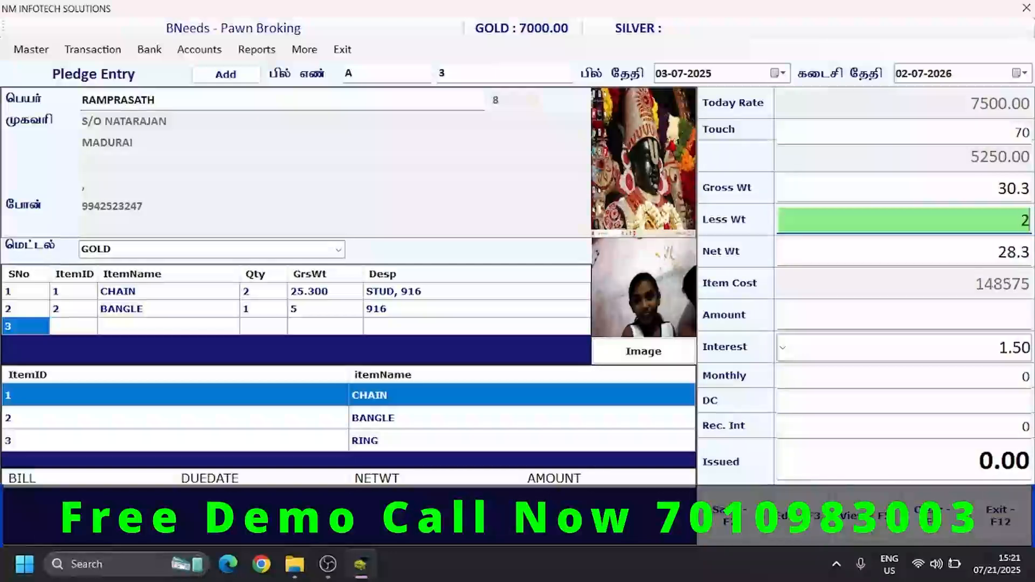
pyautogui.press('Return')
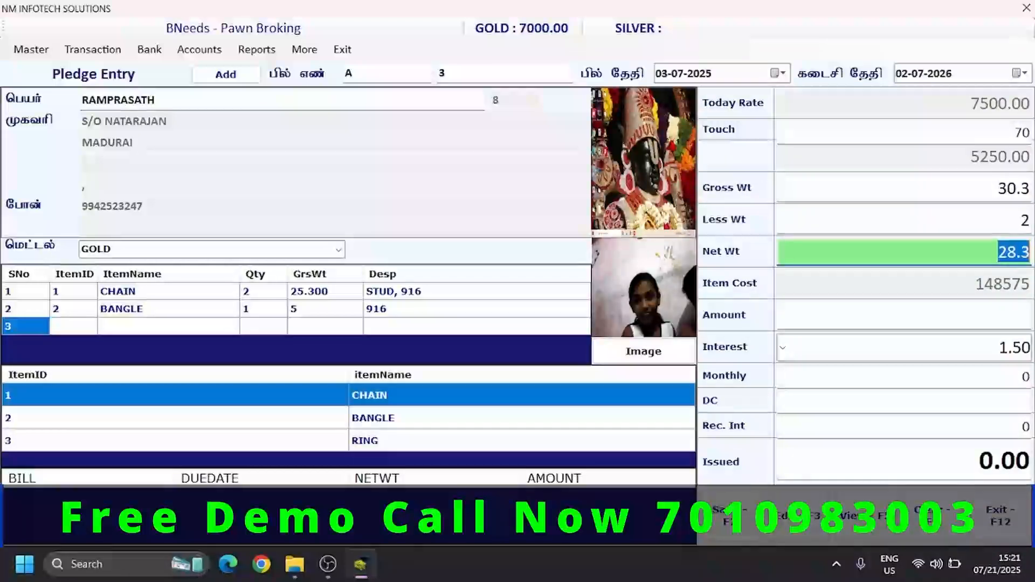
pyautogui.press('Return')
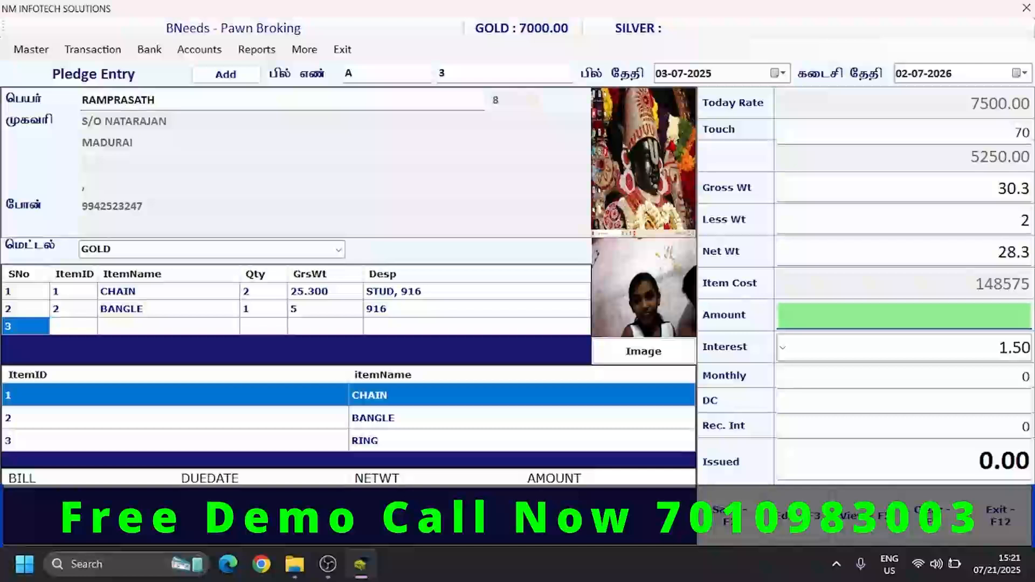
# - Try to enter a pledge amount of 150000
pyautogui.write('140000')
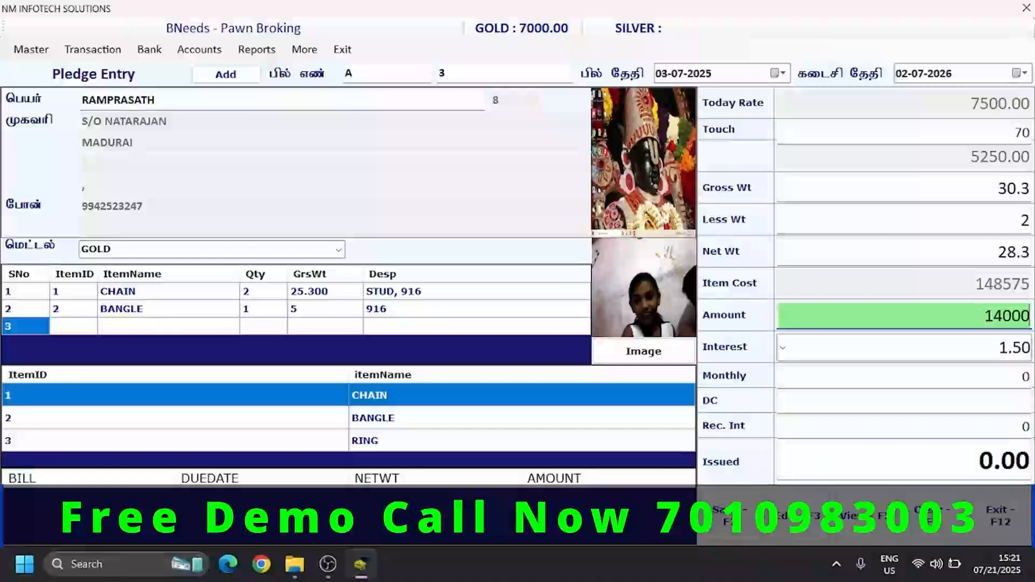
pyautogui.press('BackSpace')
pyautogui.press('BackSpace')
pyautogui.press('BackSpace')
pyautogui.press('BackSpace')
pyautogui.press('BackSpace')
pyautogui.write('150000')
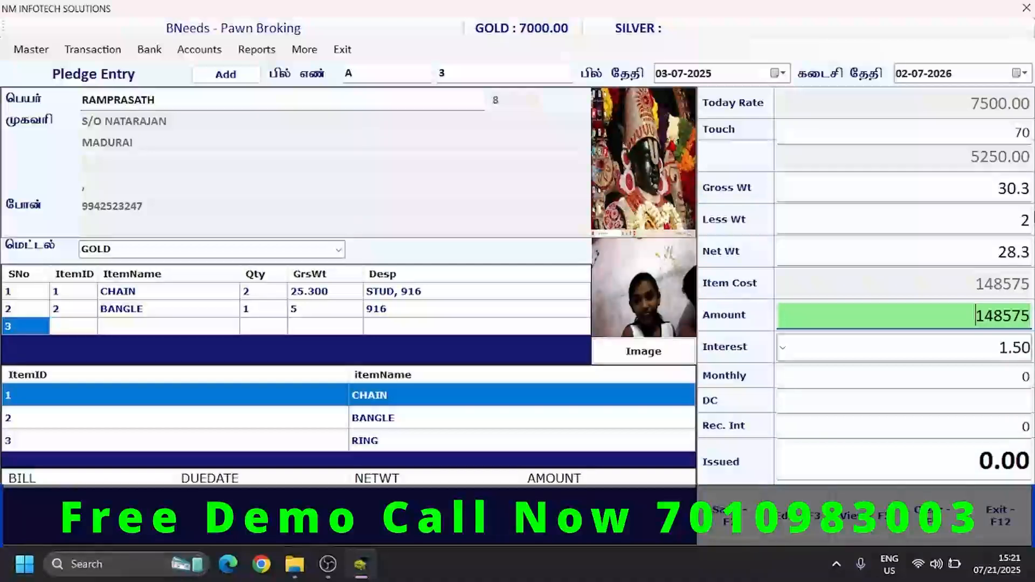
# - Set the pledge amount to 125000
pyautogui.doubleClick(988, 318)
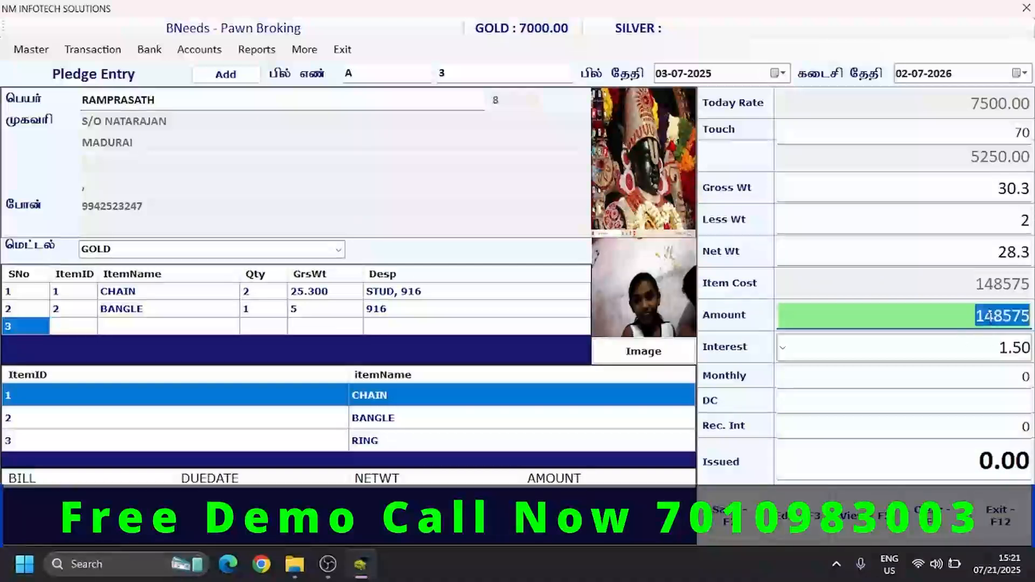
pyautogui.press('BackSpace')
pyautogui.write('1')
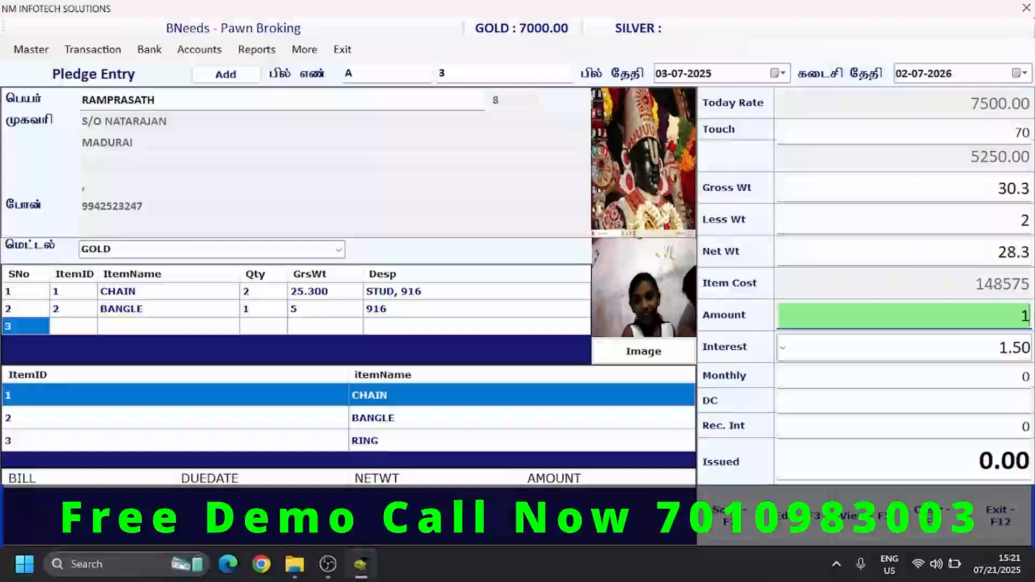
pyautogui.write('25000')
pyautogui.press('Return')
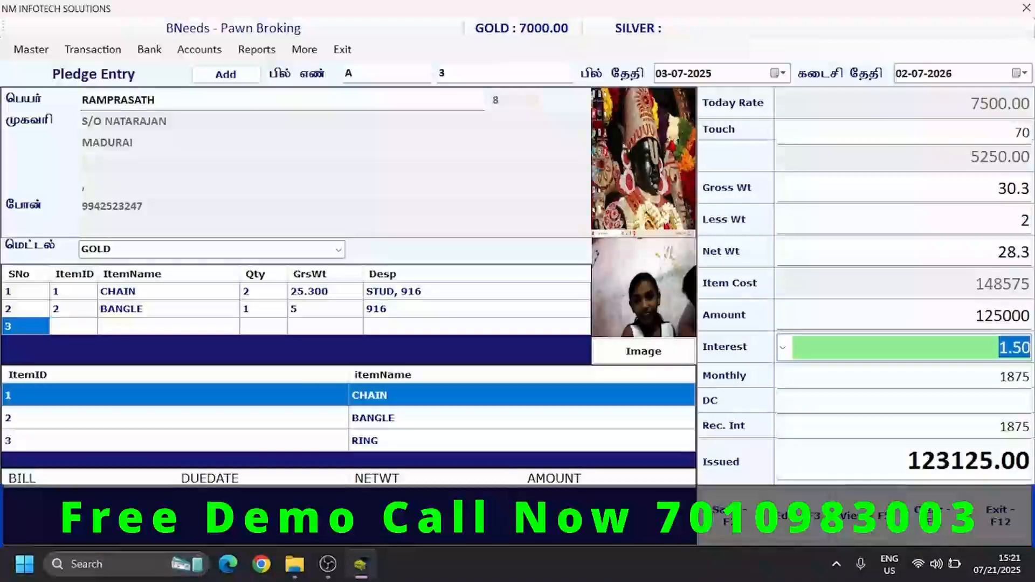
# - Set the interest rate of the pledge to 2.00
pyautogui.press('Down')
pyautogui.press('Down')
pyautogui.press('Up')
pyautogui.press('Up')
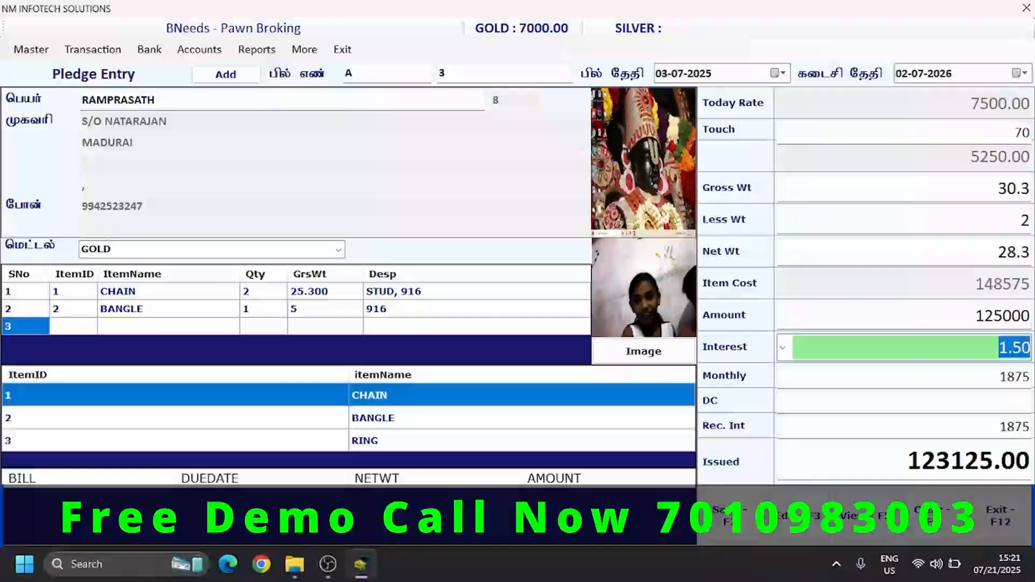
pyautogui.press('Down')
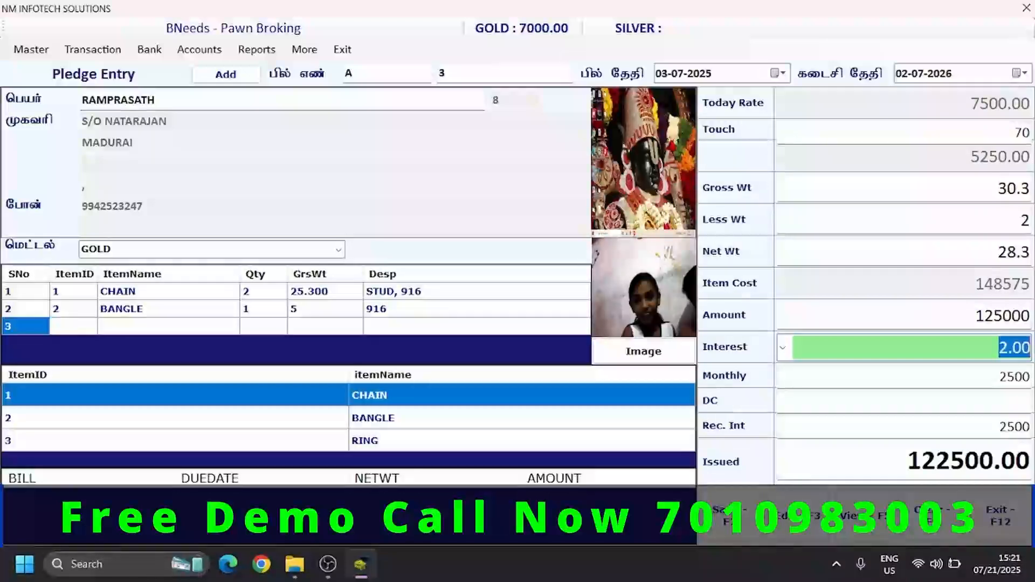
pyautogui.press('Return')
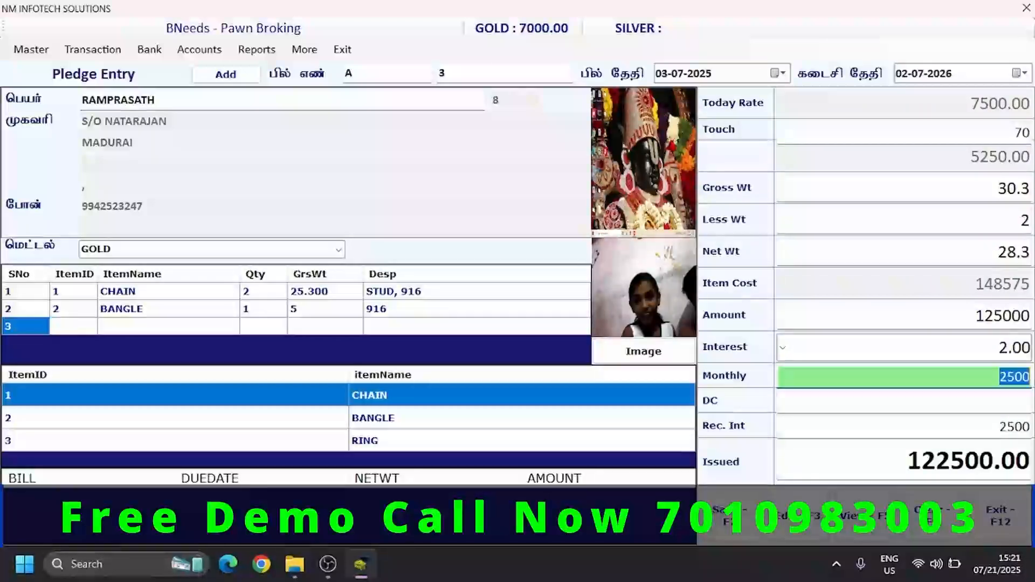
# - Accept the monthly interest of the pledge and set its DC charge to 100
pyautogui.press('Return')
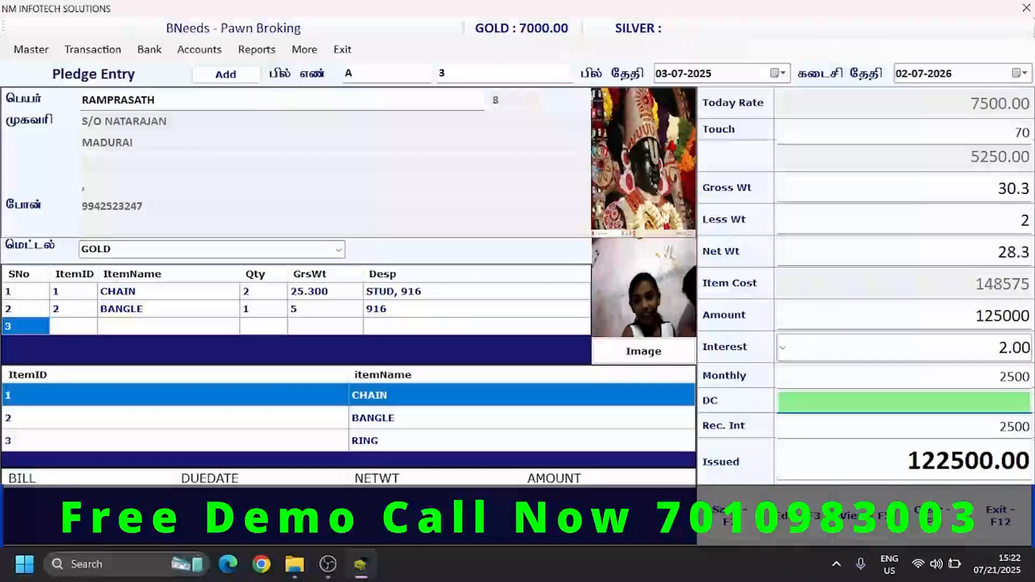
pyautogui.write('100')
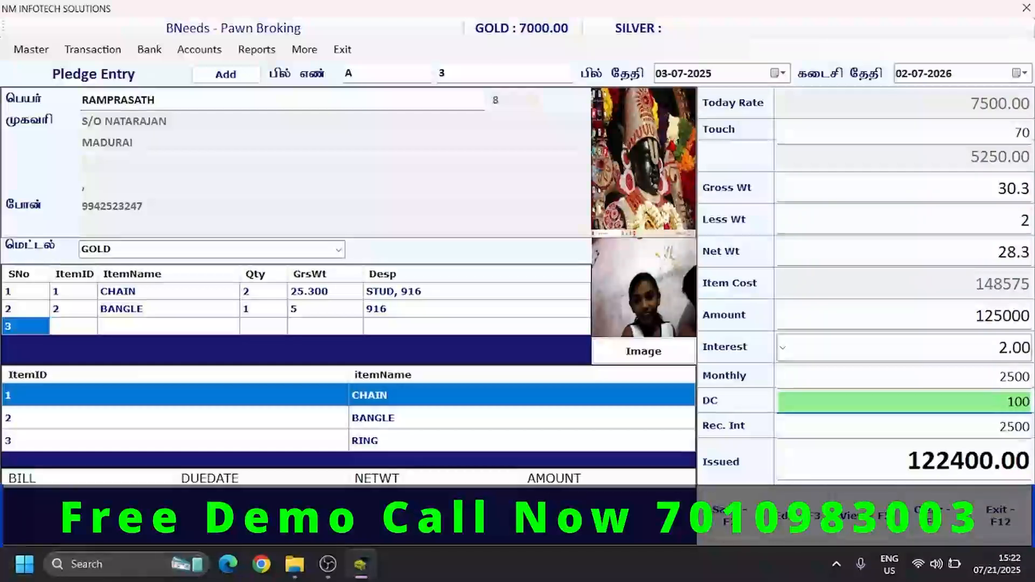
pyautogui.press('Return')
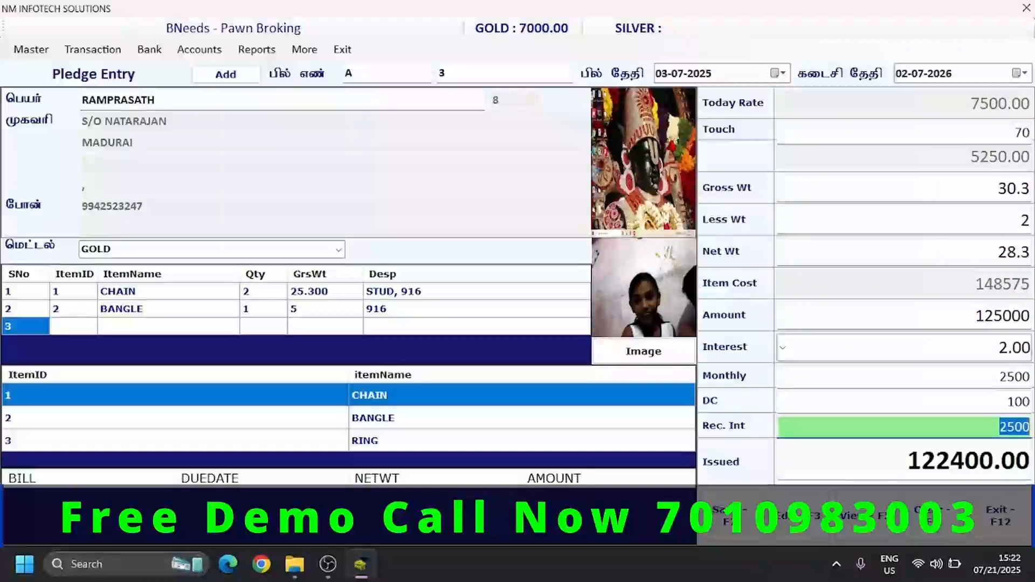
# - Try a received interest of 0 for the pledge and clear the entry
pyautogui.write('0')
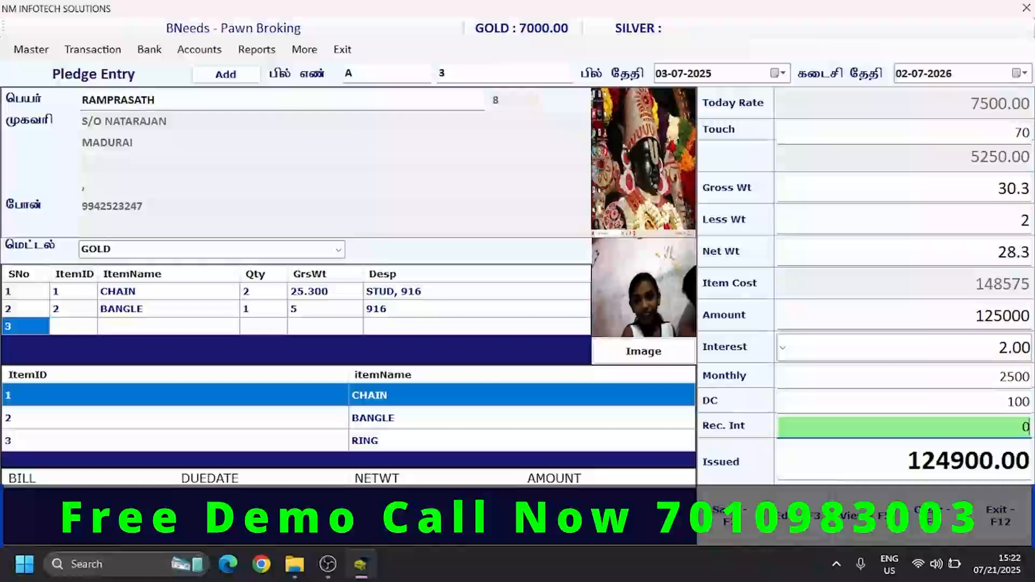
pyautogui.write('250')
pyautogui.press('BackSpace')
pyautogui.press('BackSpace')
pyautogui.press('BackSpace')
pyautogui.press('BackSpace')
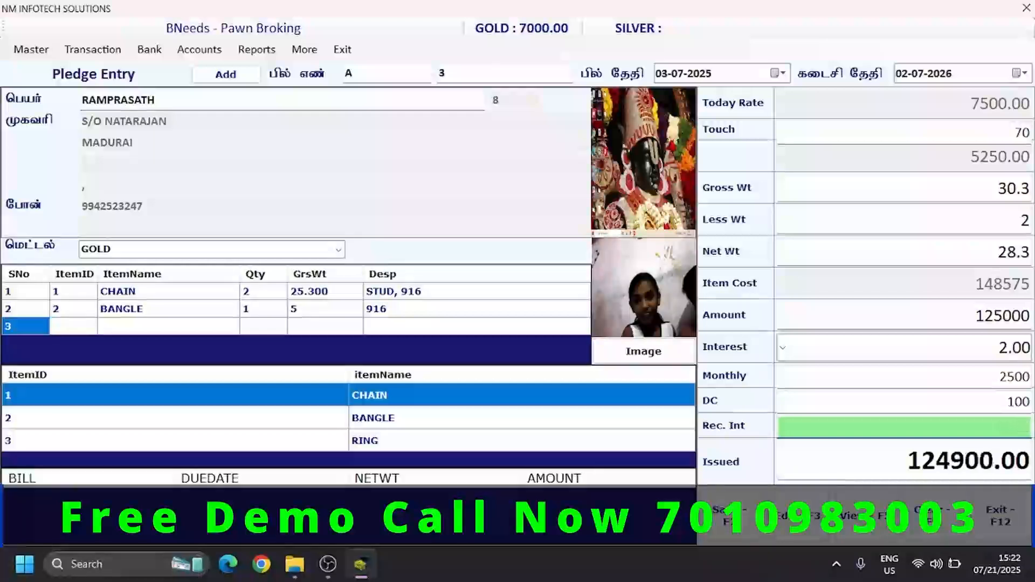
# - Set the received interest to 2500 and save the pledge with its printable receipt
pyautogui.write('2500')
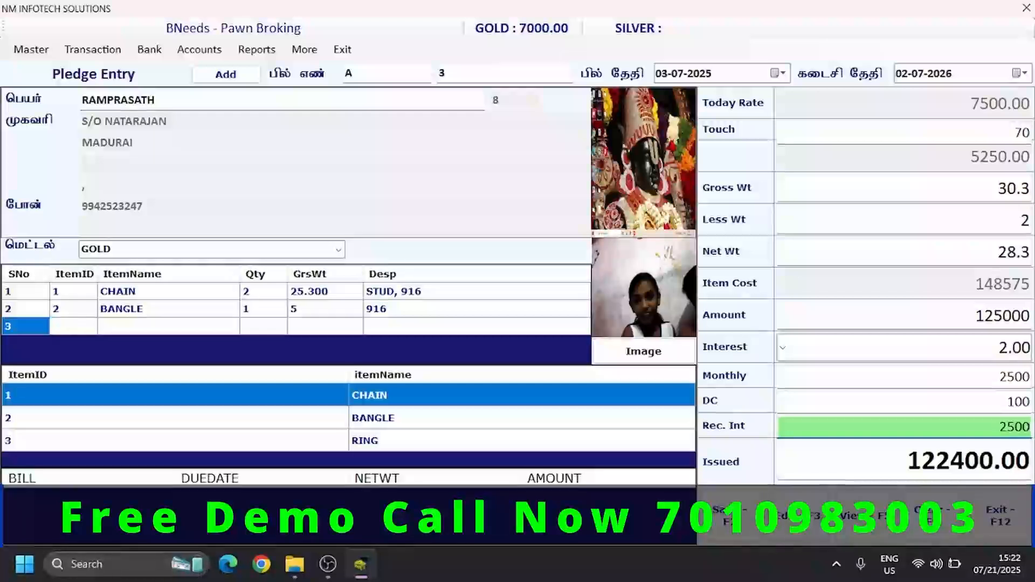
pyautogui.press('Return')
pyautogui.press('Return')
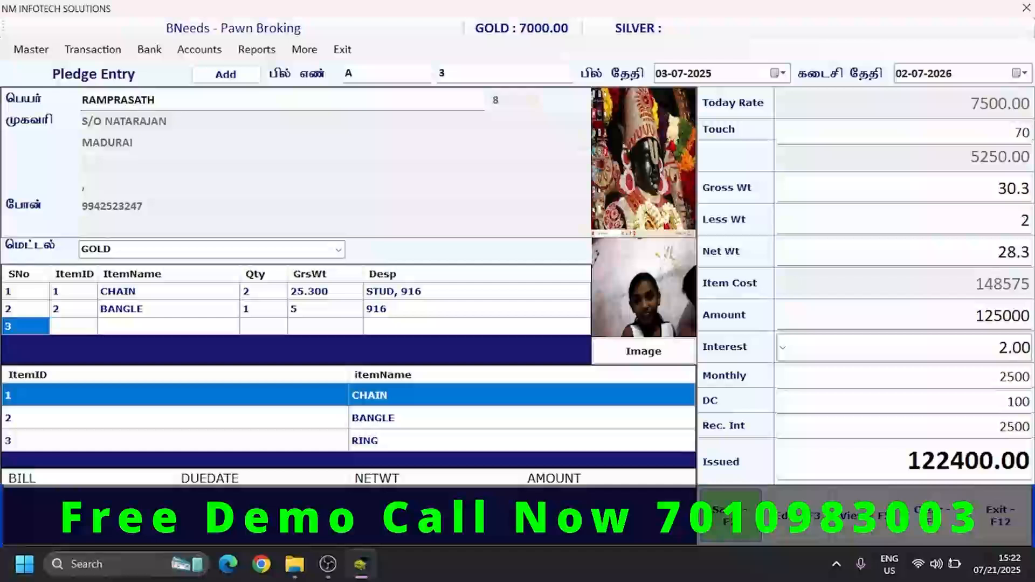
pyautogui.press('Return')
pyautogui.press('Return')
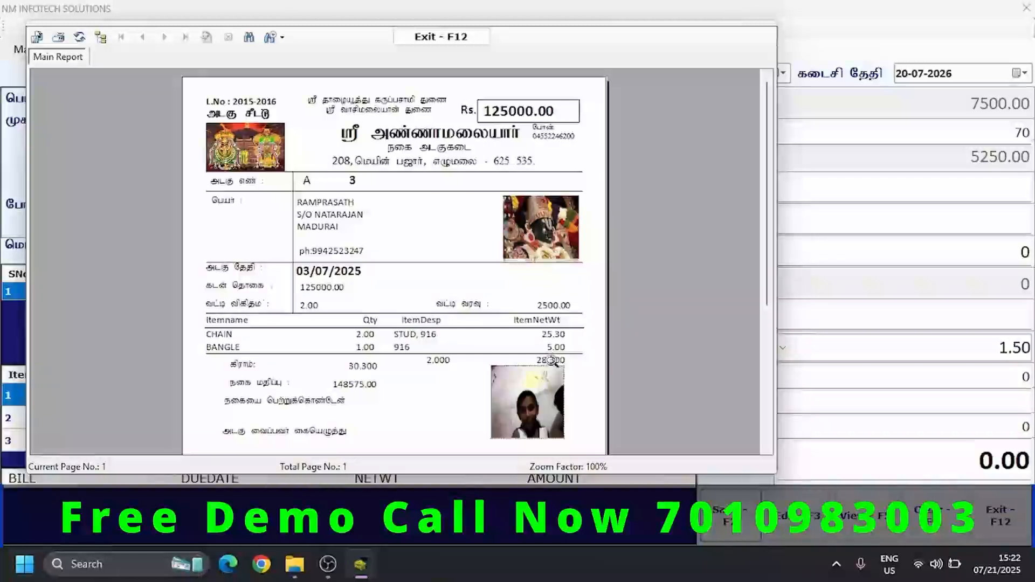
# - Examine the pledge receipt down to the tear-off slip at its end and close the preview
pyautogui.click(768, 449)
pyautogui.scroll(-5, 768, 449)
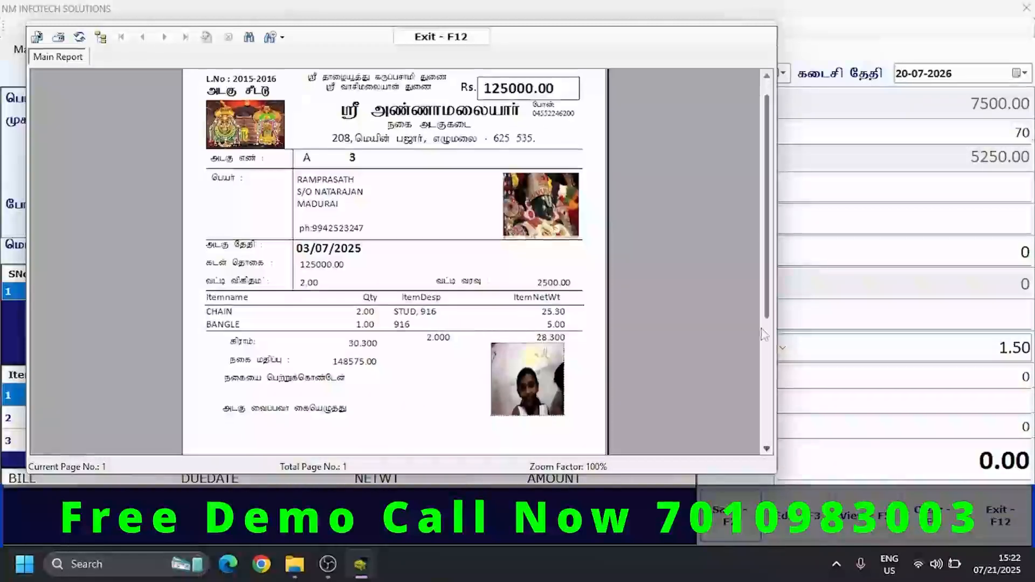
pyautogui.moveTo(768, 310); pyautogui.dragTo(779, 439)
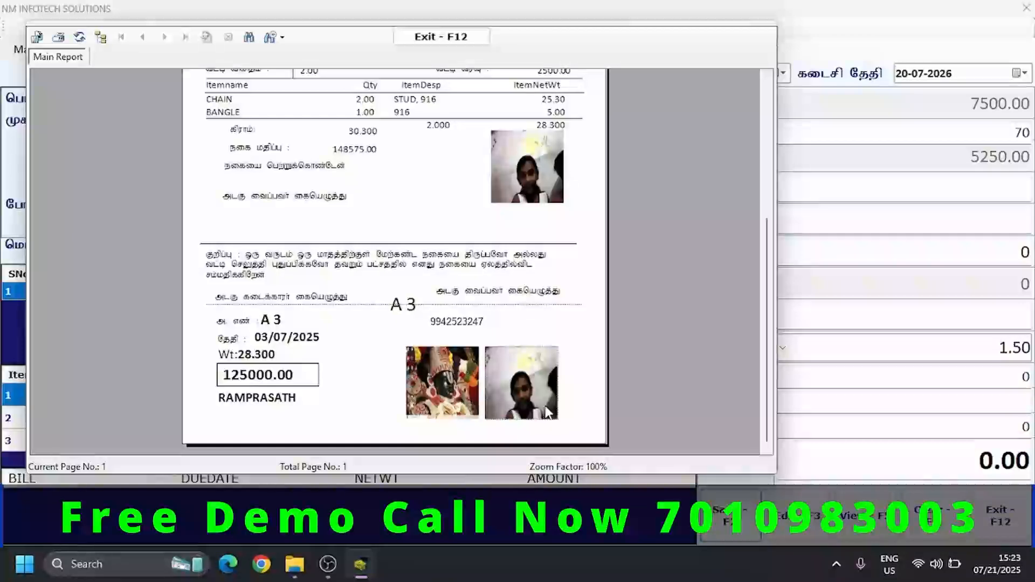
pyautogui.click(435, 38)
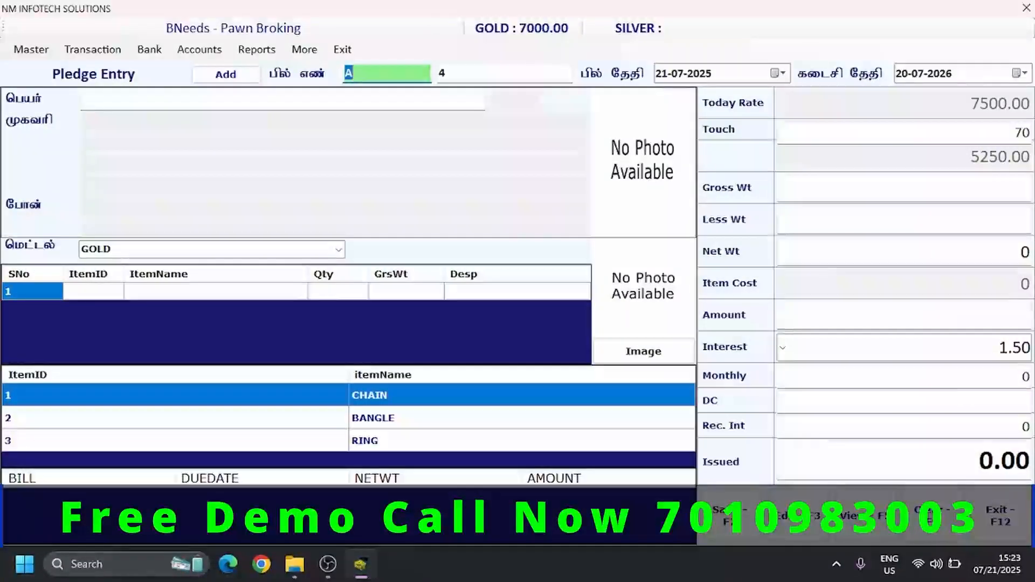
# - Close the pledge entry form and open the Customer Pledge Report
pyautogui.click(1013, 513)
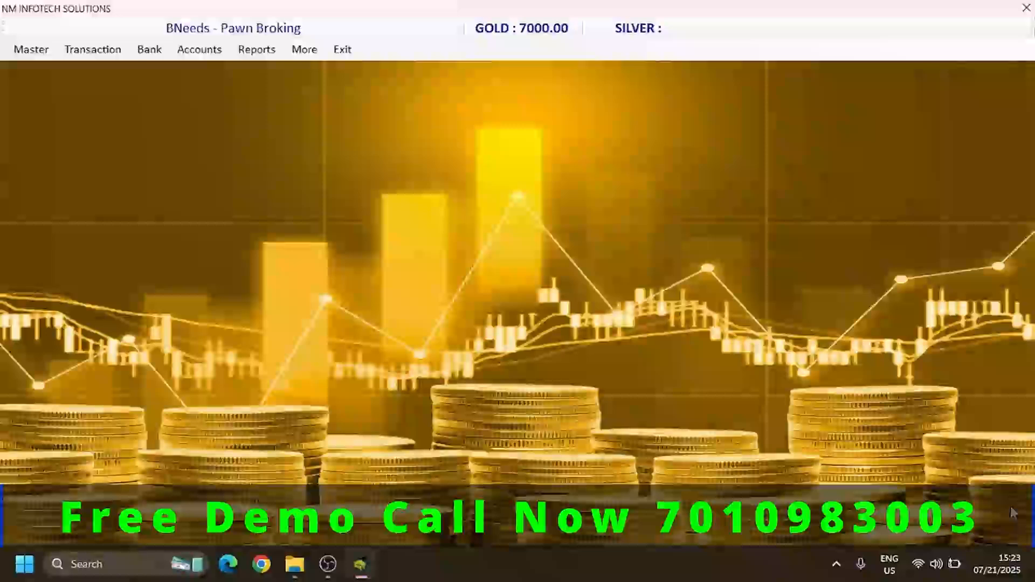
pyautogui.click(264, 52)
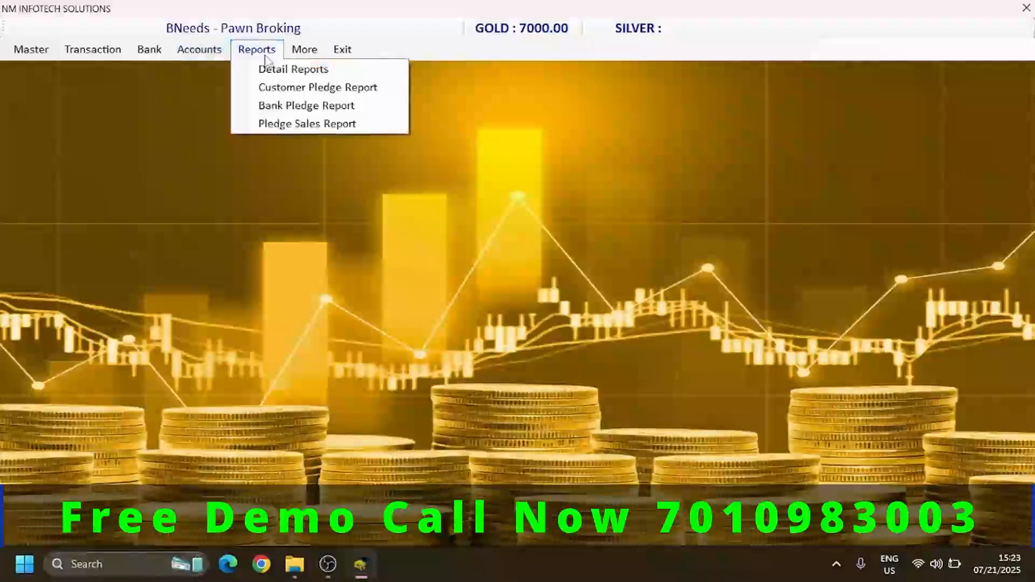
pyautogui.click(271, 92)
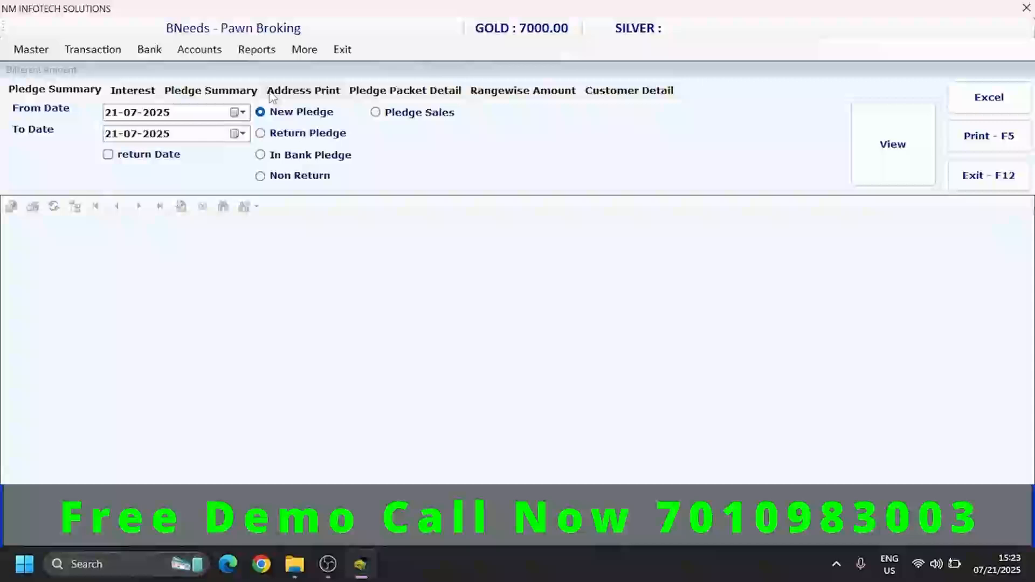
# - List the new pledges in the pledge summary from 01-06-2025 to 21-07-2025
pyautogui.click(119, 114)
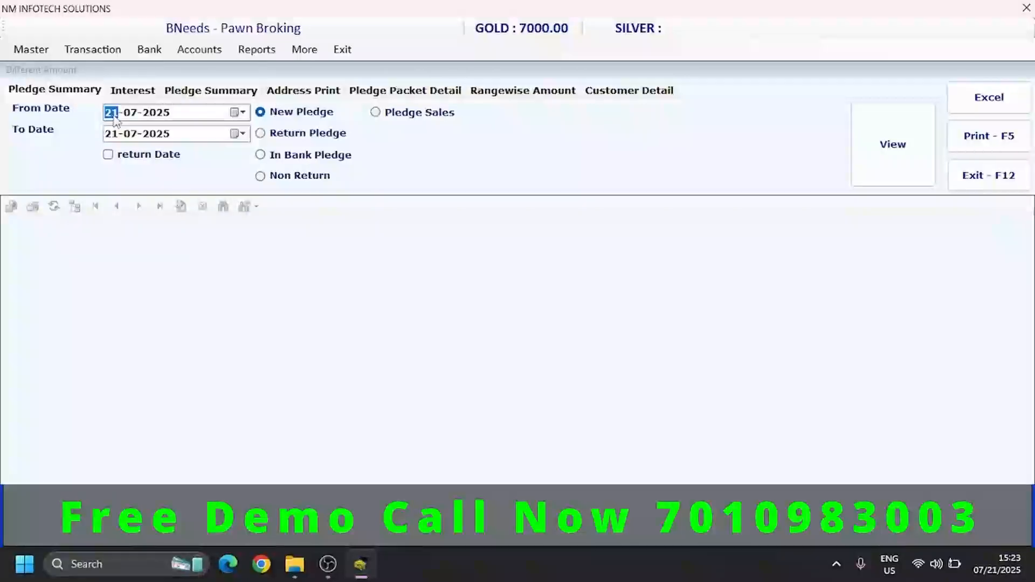
pyautogui.write('01')
pyautogui.press('Right')
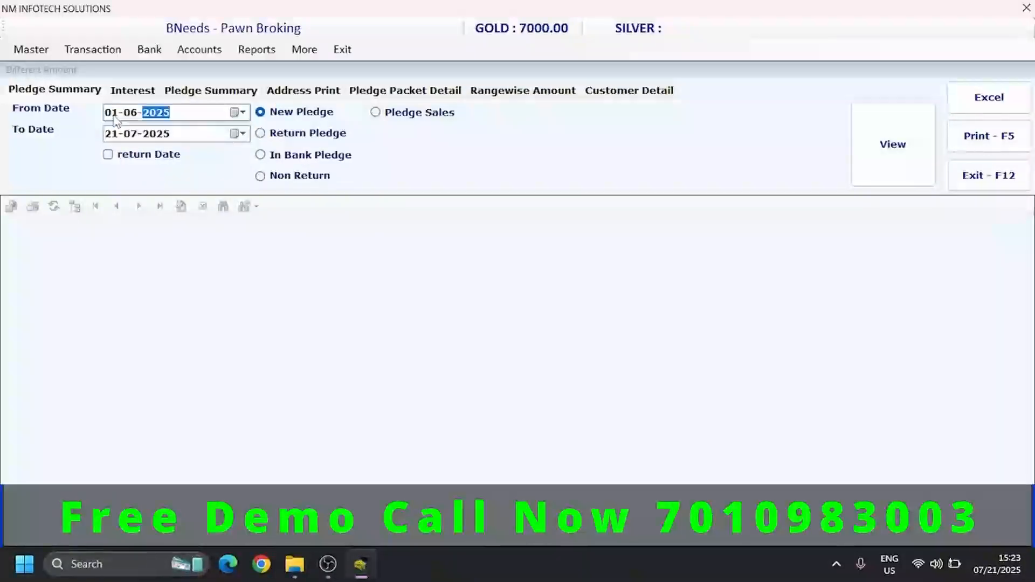
pyautogui.click(261, 113)
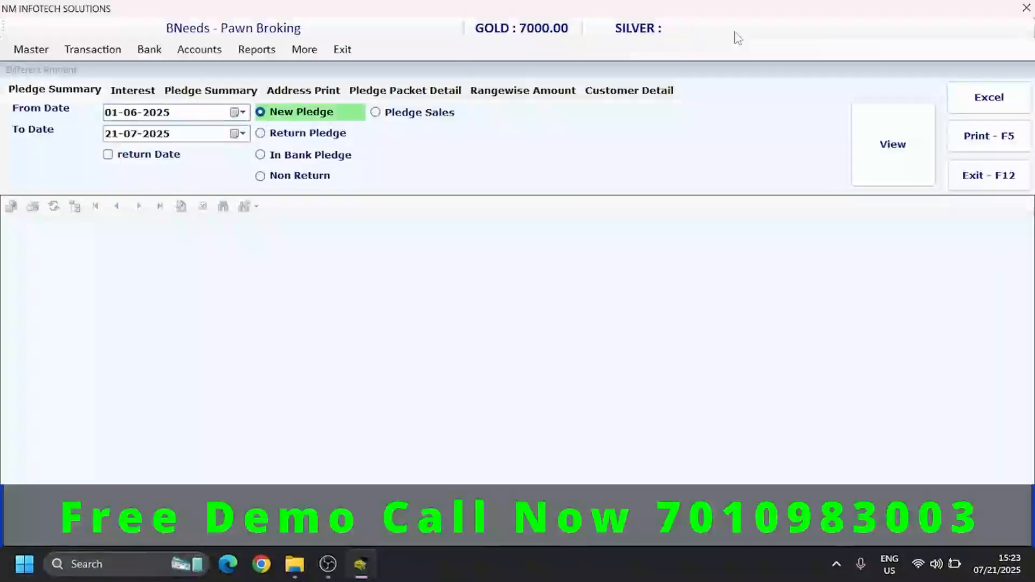
pyautogui.click(909, 141)
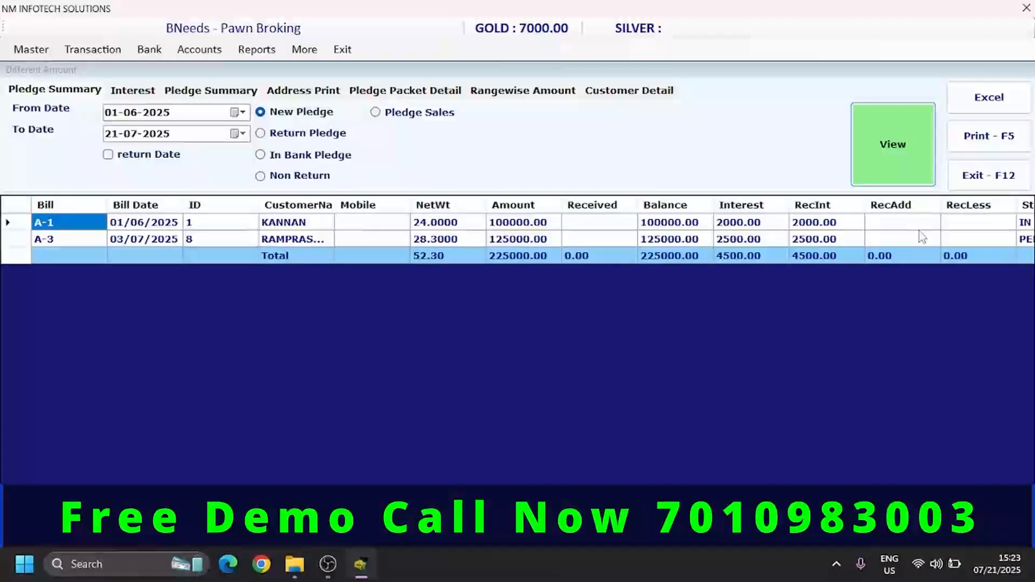
# - Narrow the ID column of the new pledge list
pyautogui.click(365, 237)
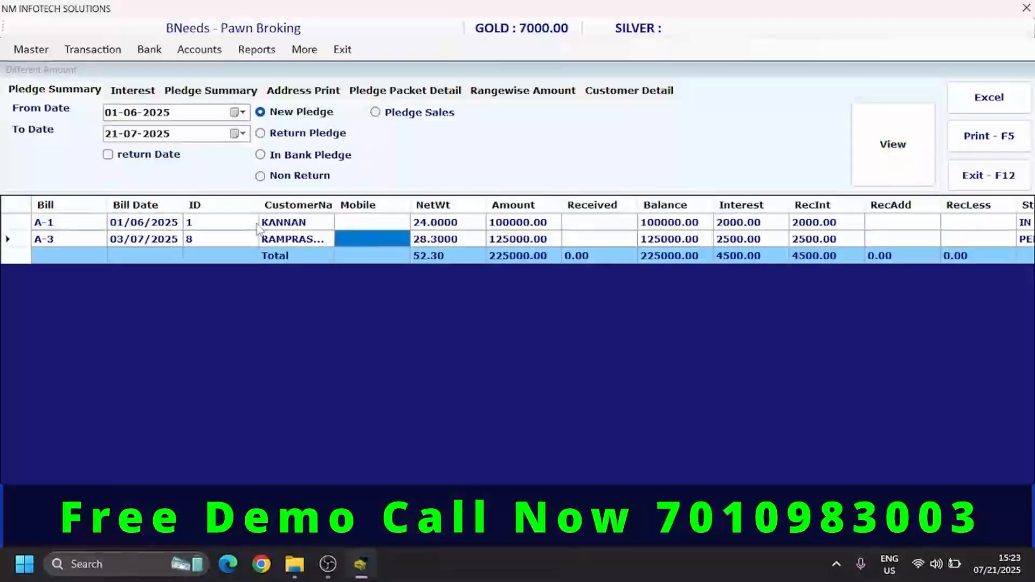
pyautogui.moveTo(256, 203); pyautogui.dragTo(223, 205)
pyautogui.click(386, 226)
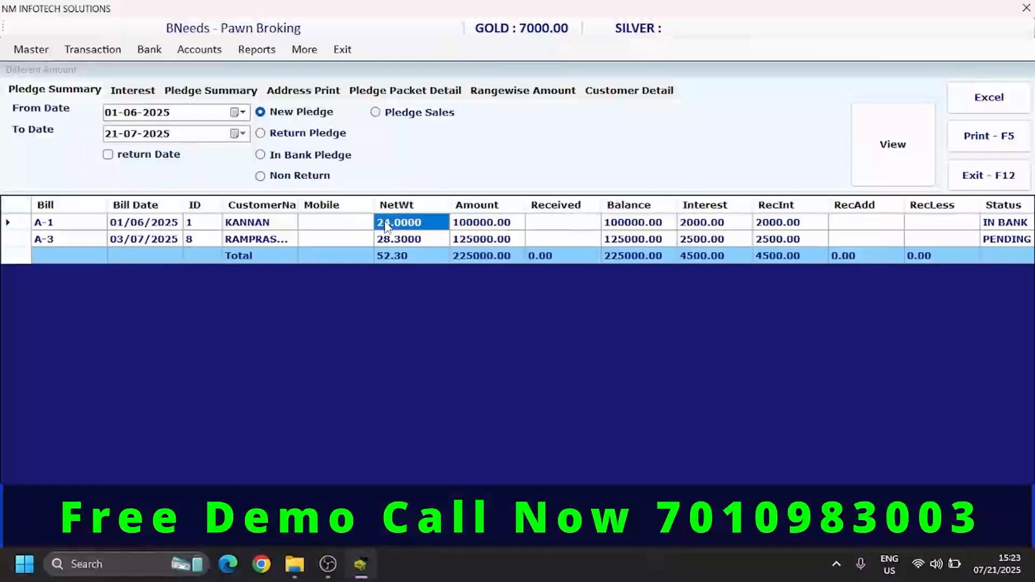
# - Examine the balance, interest, received interest and status columns of the listed new pledges
pyautogui.press('Down')
pyautogui.press('Right')
pyautogui.press('Right')
pyautogui.press('Right')
pyautogui.press('Right')
pyautogui.press('Right')
pyautogui.press('Up')
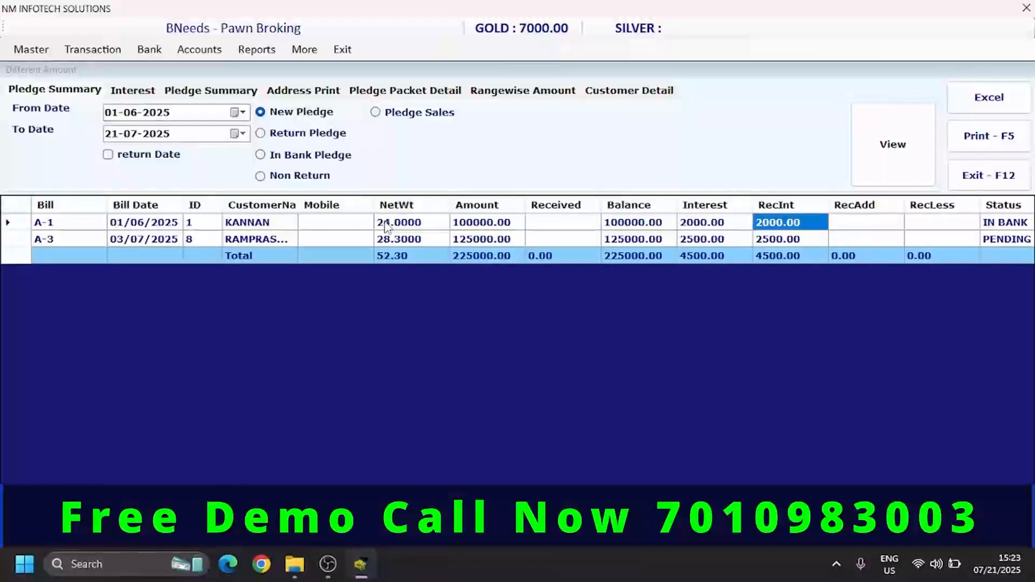
pyautogui.press('Down')
pyautogui.press('Right')
pyautogui.press('Right')
pyautogui.press('Right')
pyautogui.press('Left')
pyautogui.press('Left')
pyautogui.press('Left')
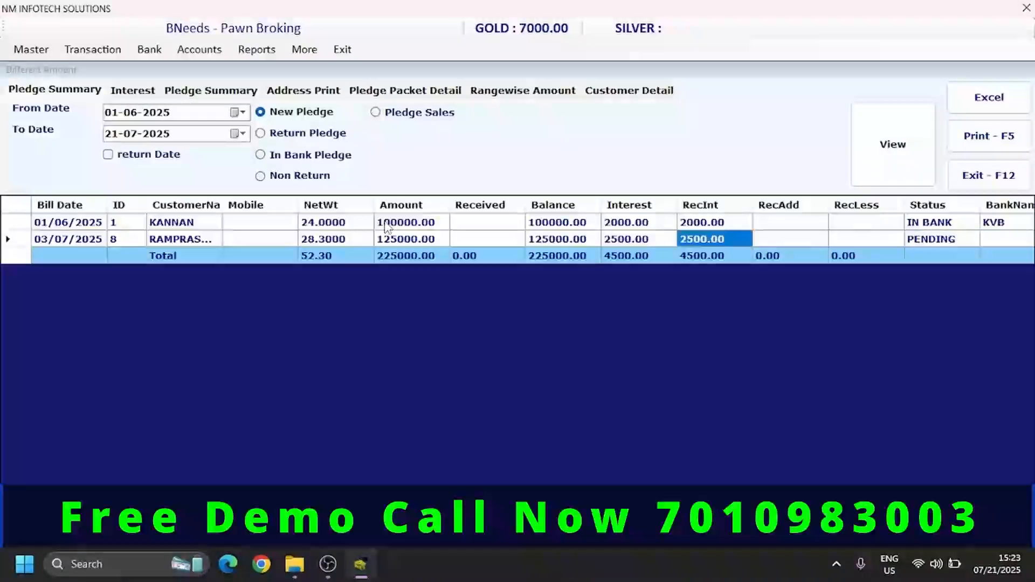
pyautogui.press('Right')
pyautogui.press('Right')
pyautogui.press('Right')
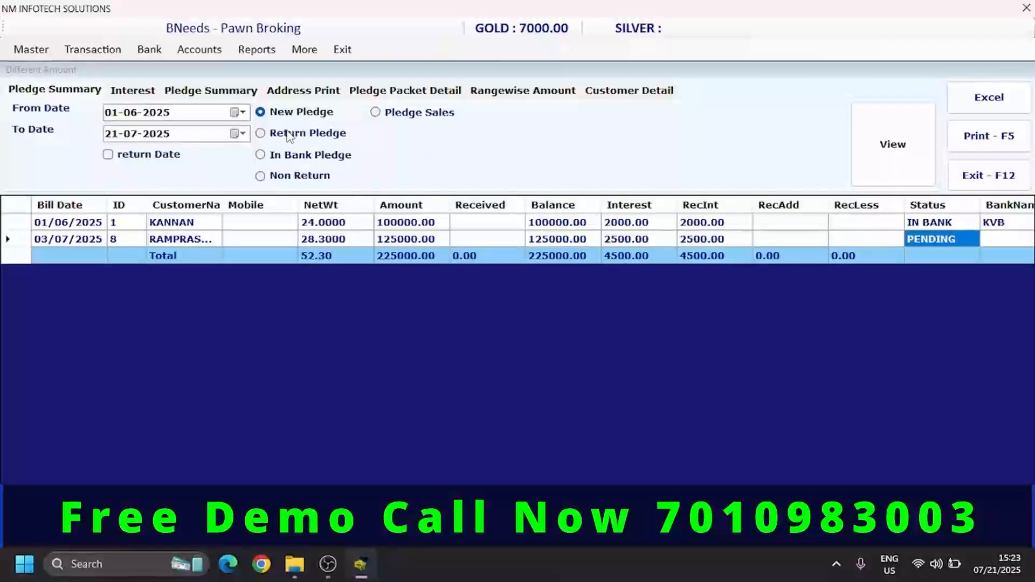
# - Check the same period's pledge summary by type: Return Pledge, Non Return and Pledge Sales
pyautogui.click(290, 134)
pyautogui.click(898, 144)
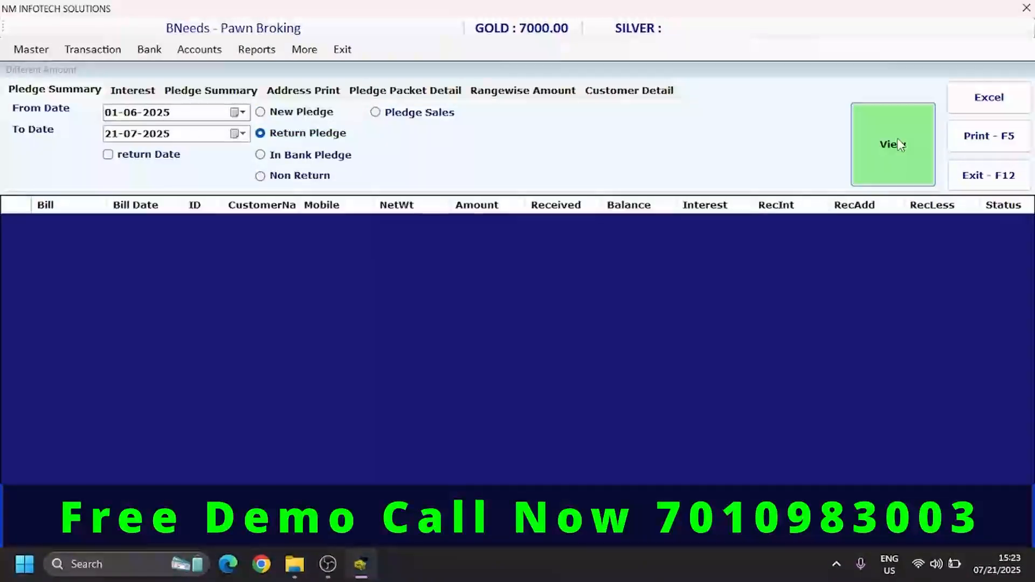
pyautogui.click(316, 157)
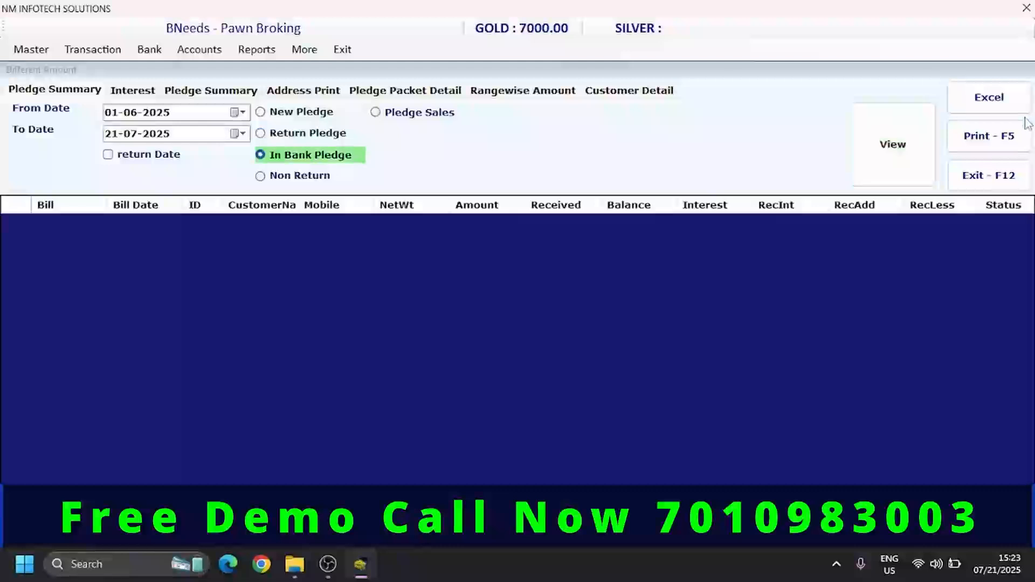
pyautogui.click(294, 179)
pyautogui.click(896, 149)
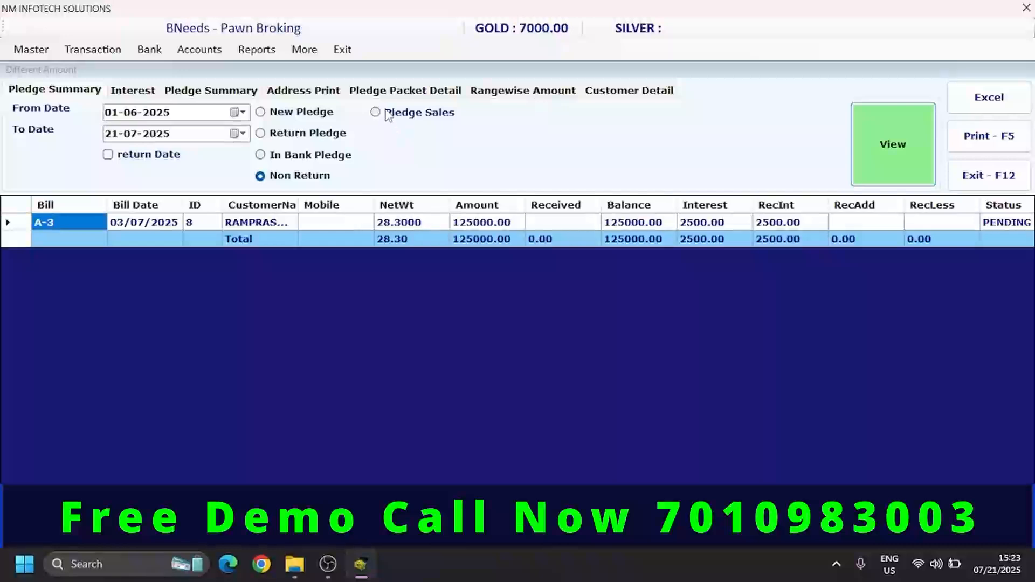
pyautogui.click(387, 115)
pyautogui.click(893, 146)
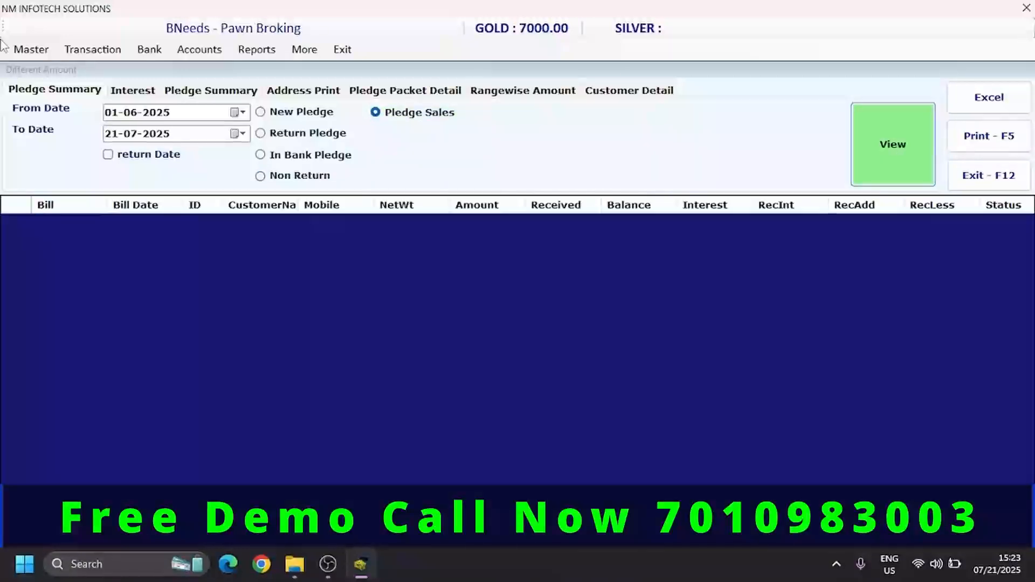
# - Show the interest collection report from 01-06-2025 to 21-07-2025
pyautogui.click(131, 91)
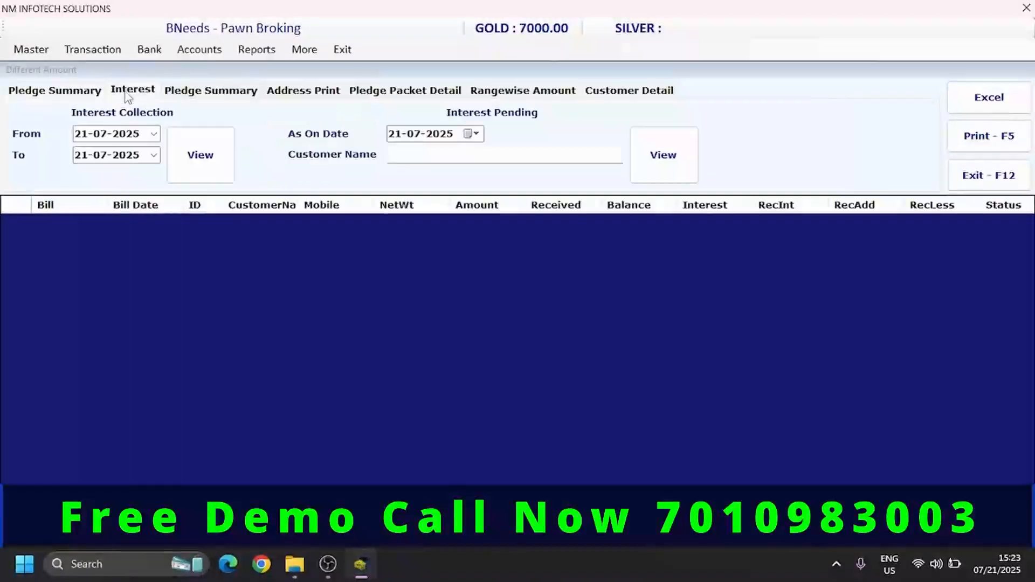
pyautogui.click(196, 162)
pyautogui.write('0106')
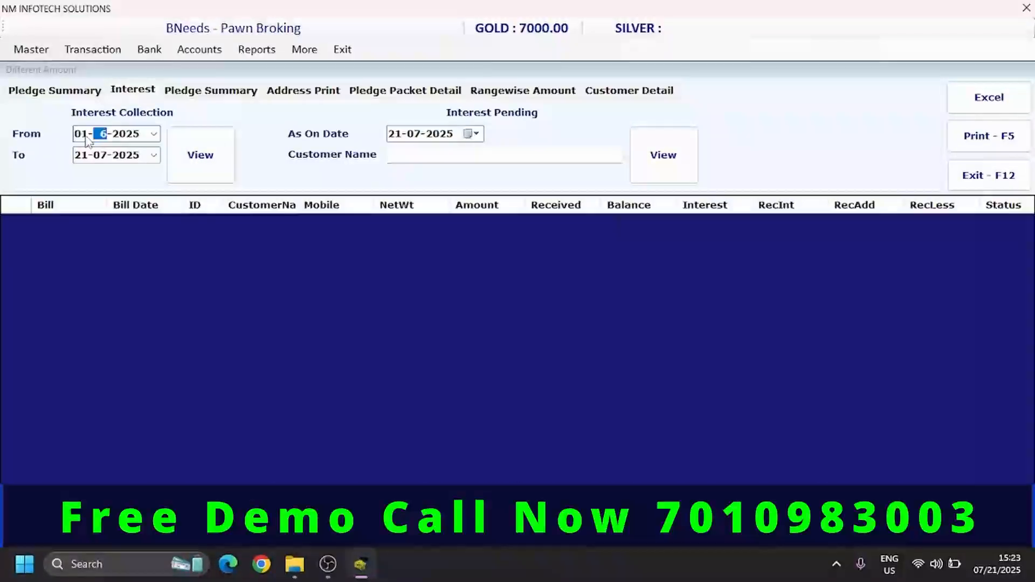
pyautogui.click(197, 171)
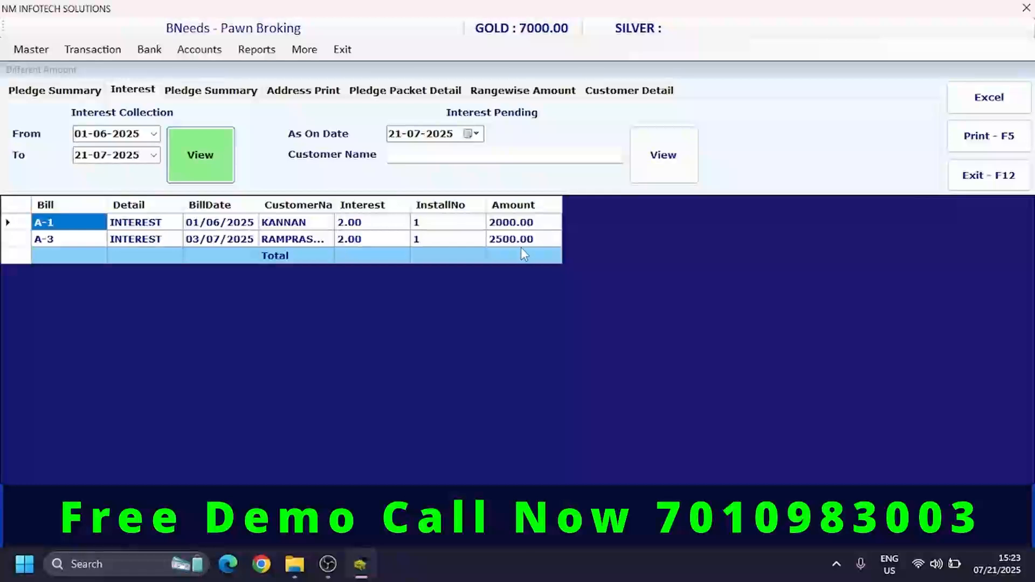
# - Show the interest pending report as on 21-07-2025 and examine the balance interest of the second pledge
pyautogui.click(647, 165)
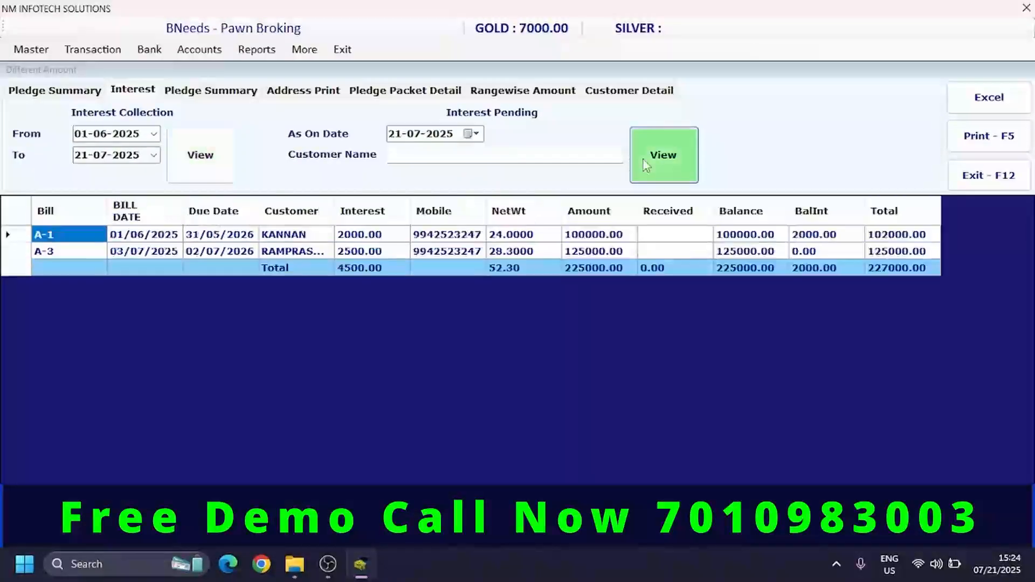
pyautogui.click(824, 271)
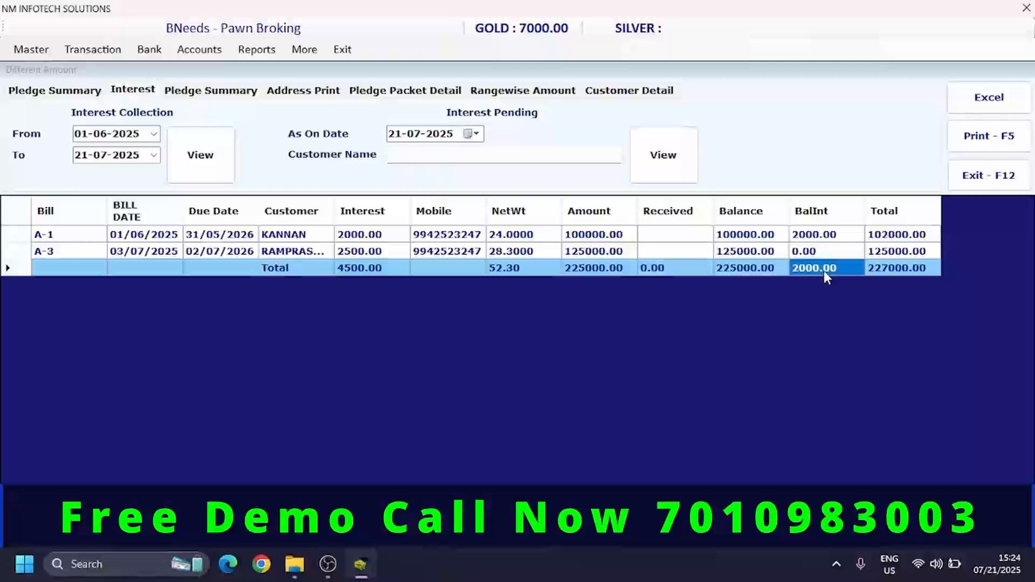
pyautogui.click(533, 253)
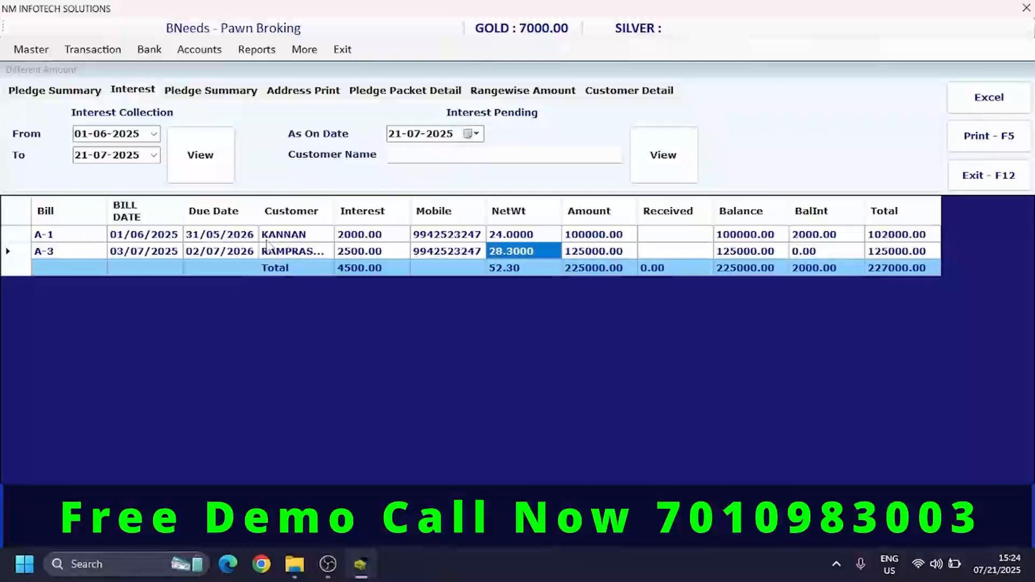
pyautogui.click(305, 249)
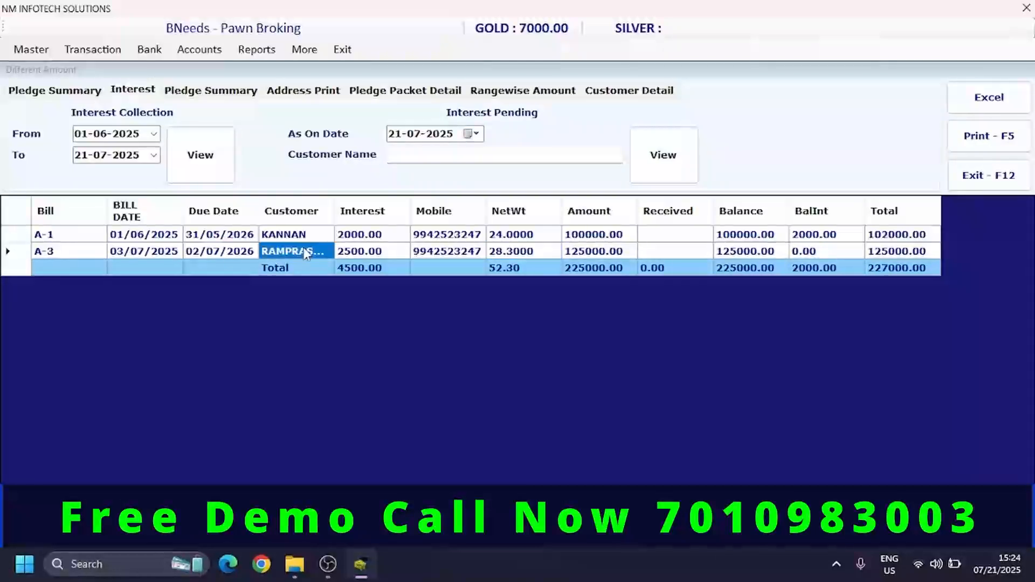
pyautogui.click(845, 253)
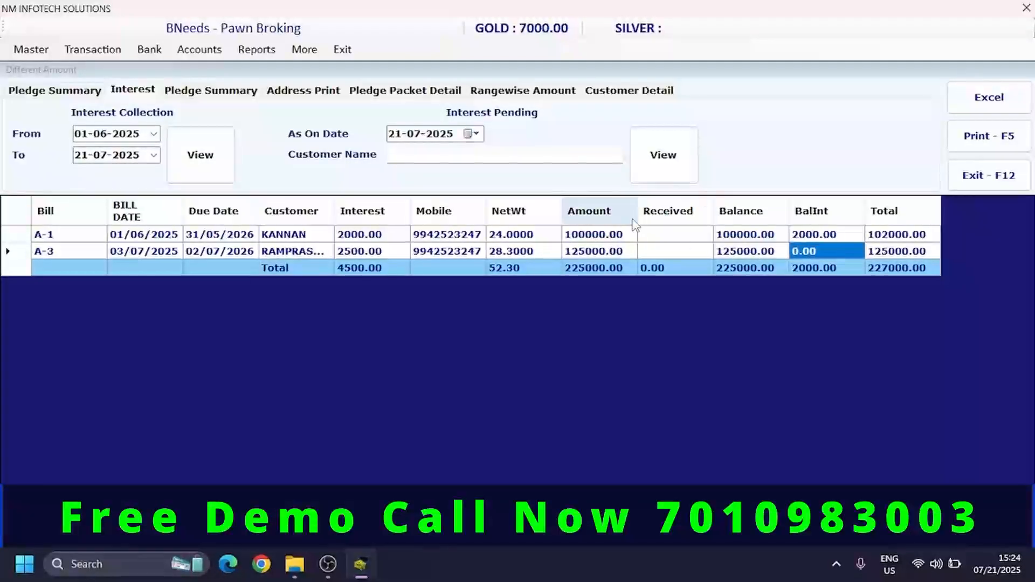
# - Check the as-on-date Pledge Summary and Address Print report options, and close the reports window
pyautogui.click(231, 93)
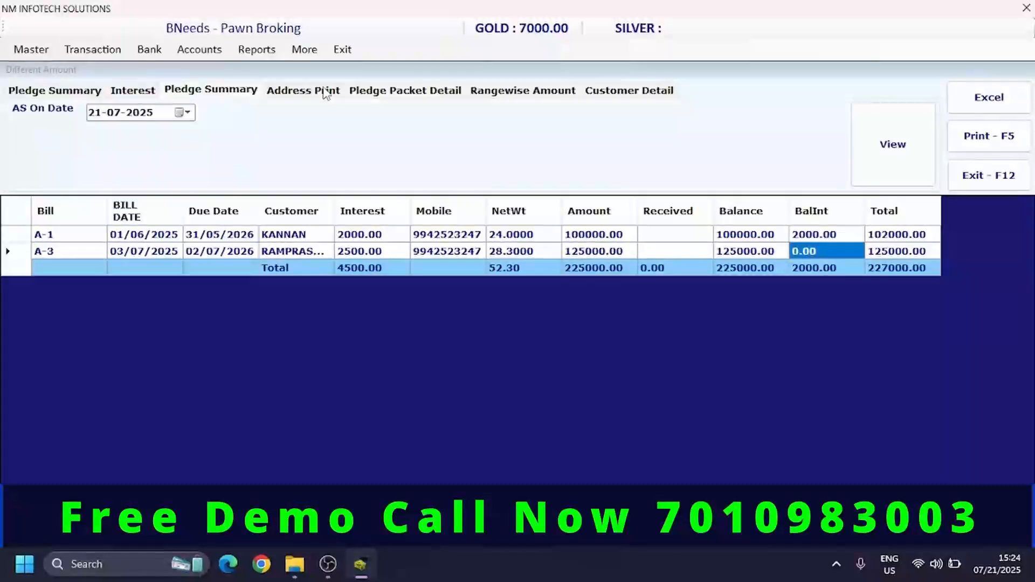
pyautogui.click(301, 92)
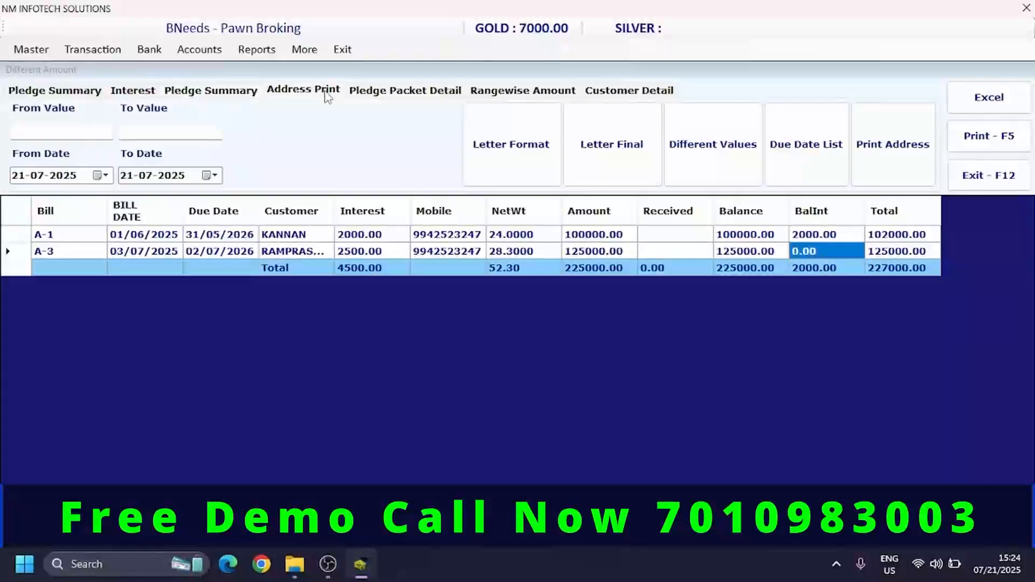
pyautogui.click(989, 176)
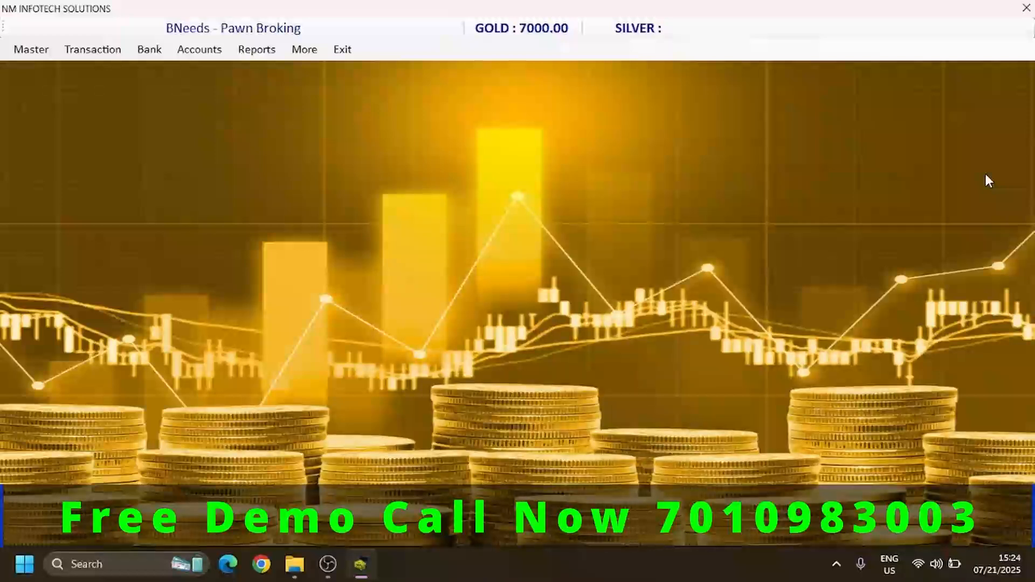
# - Open the Bank Master form and start entering the name for a new bank record
pyautogui.click(28, 50)
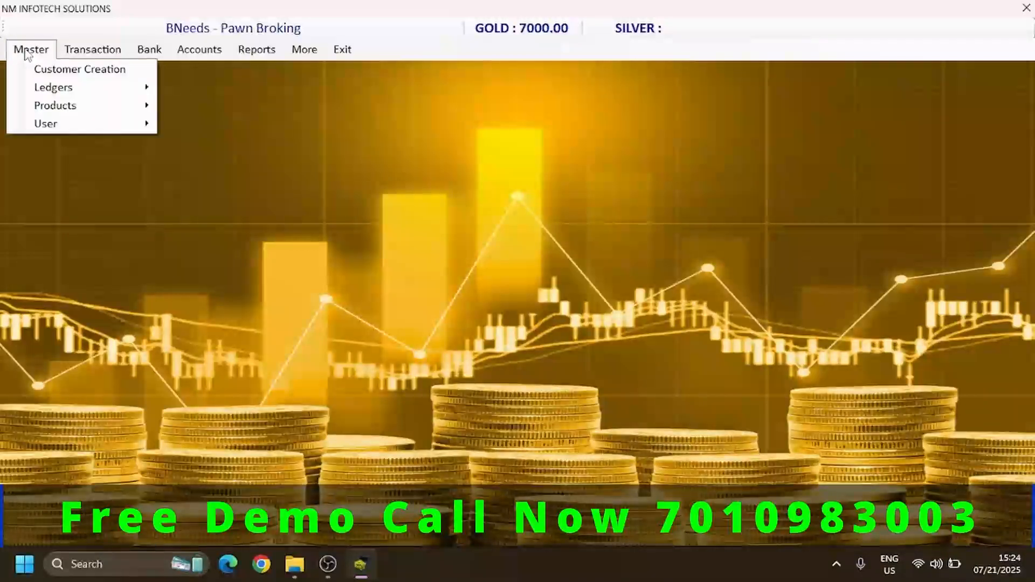
pyautogui.moveTo(57, 108)
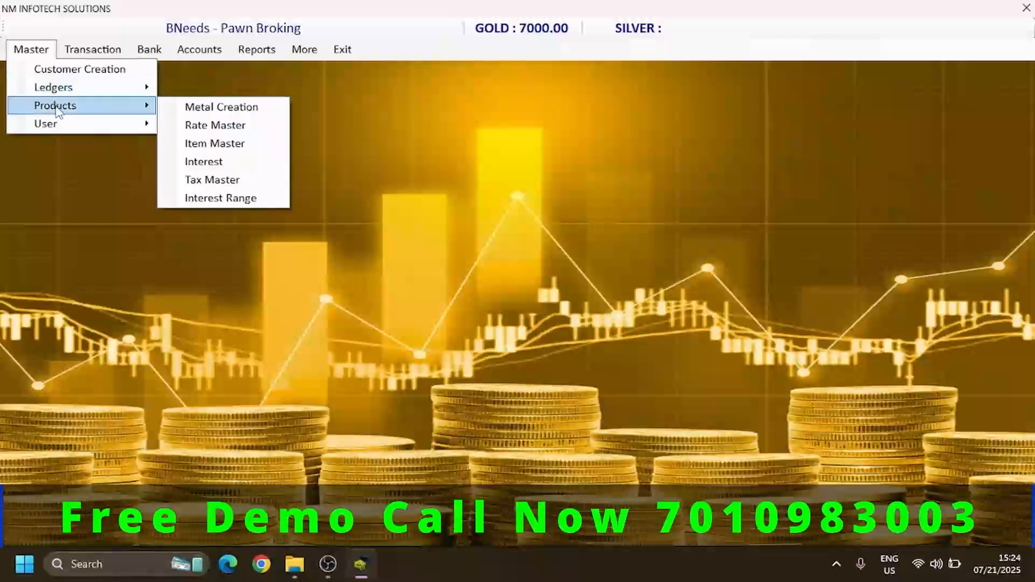
pyautogui.moveTo(66, 129)
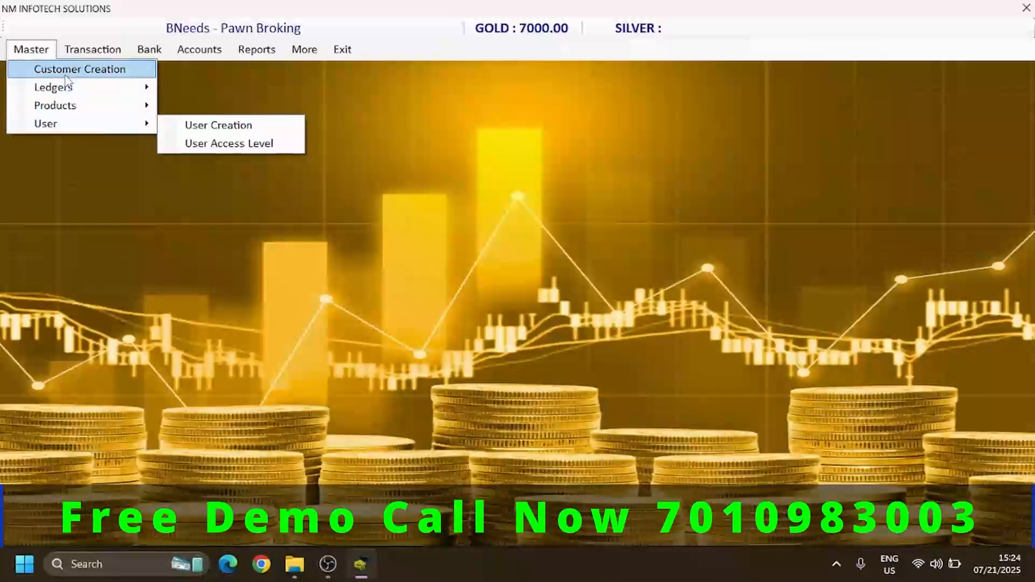
pyautogui.moveTo(69, 89)
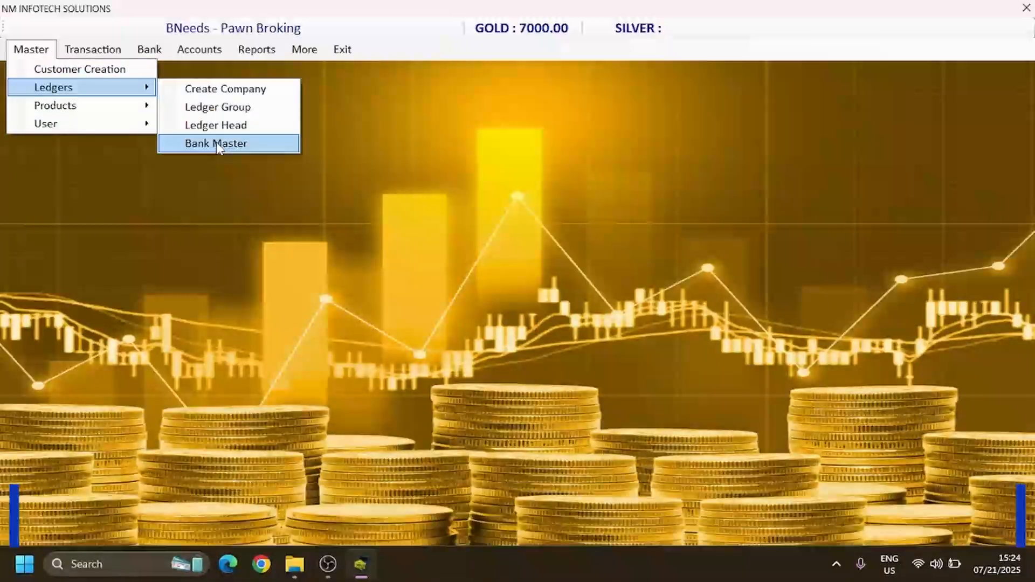
pyautogui.click(216, 143)
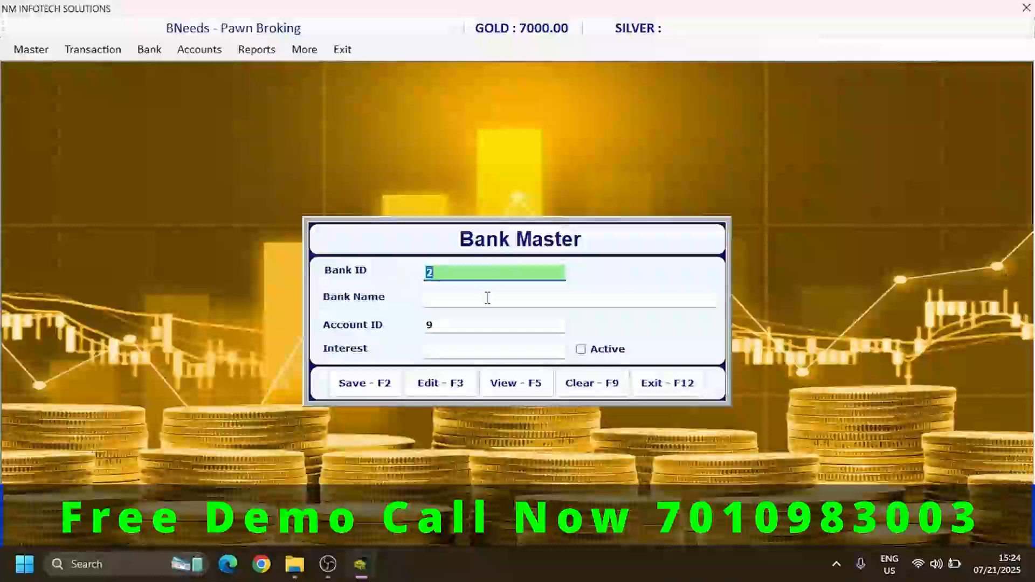
pyautogui.click(487, 297)
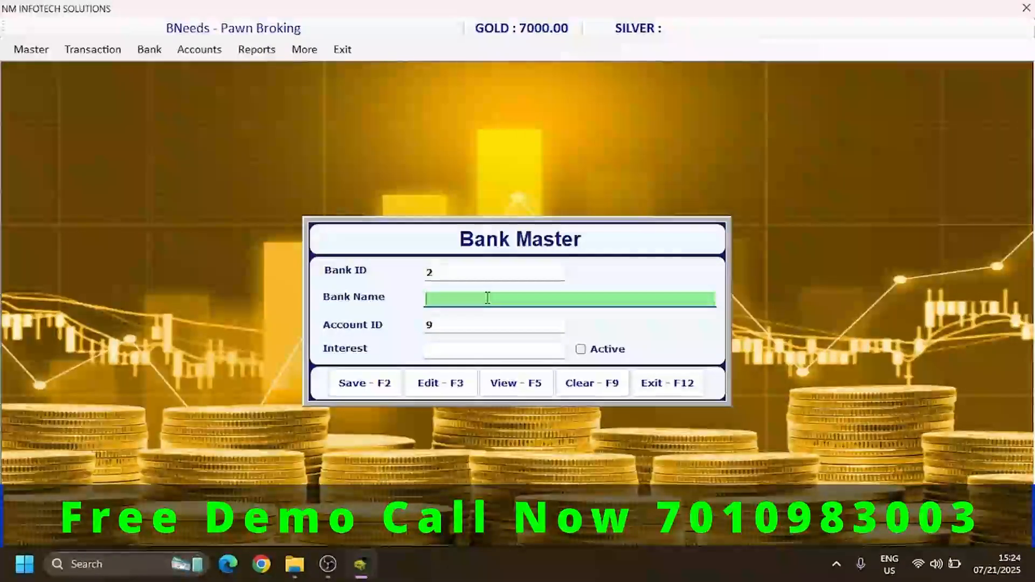
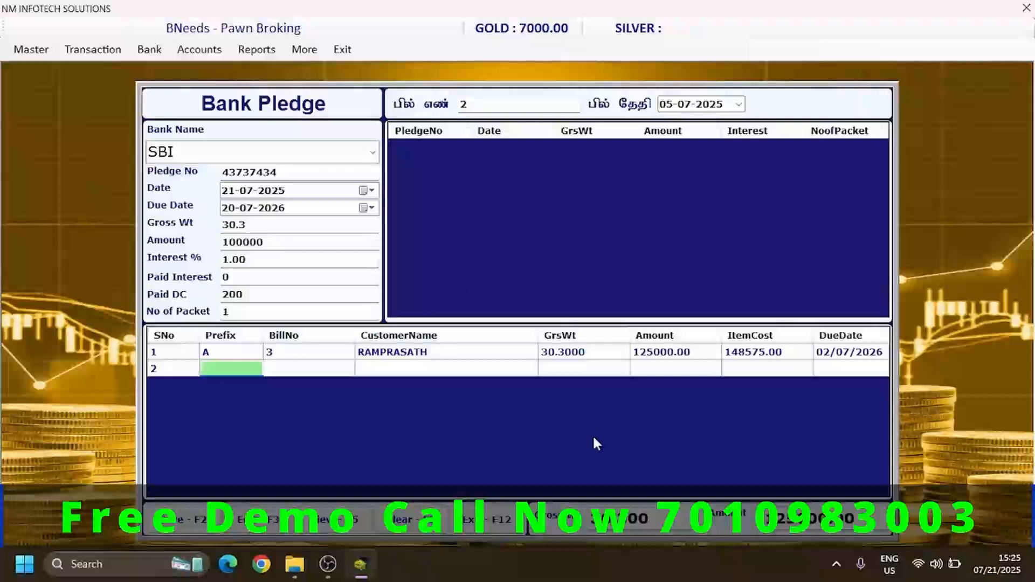
# - Save the SBI bank pledge entry for bill A-3 and close the Bank Pledge form
pyautogui.click(285, 246)
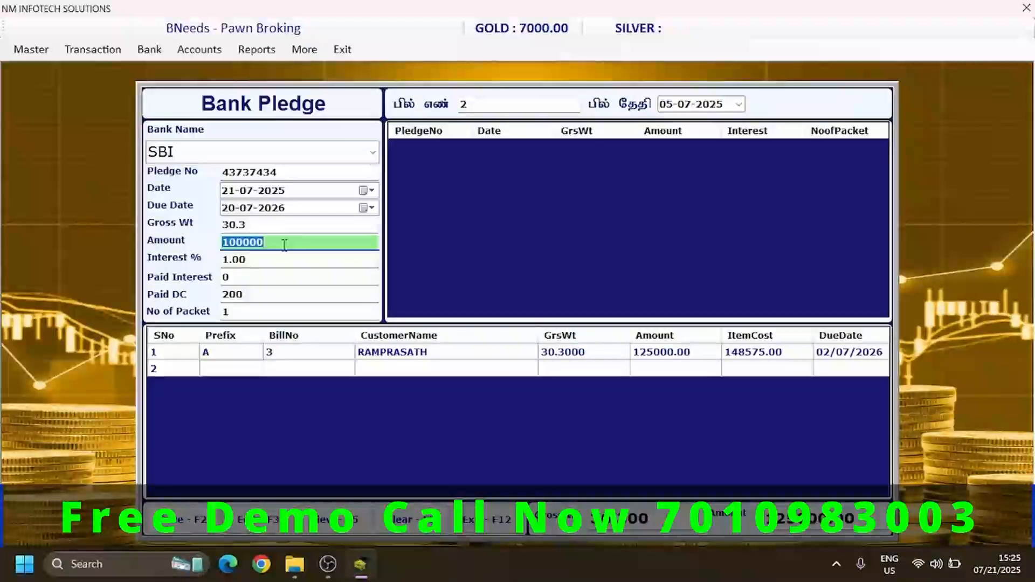
pyautogui.click(178, 525)
pyautogui.press('Return')
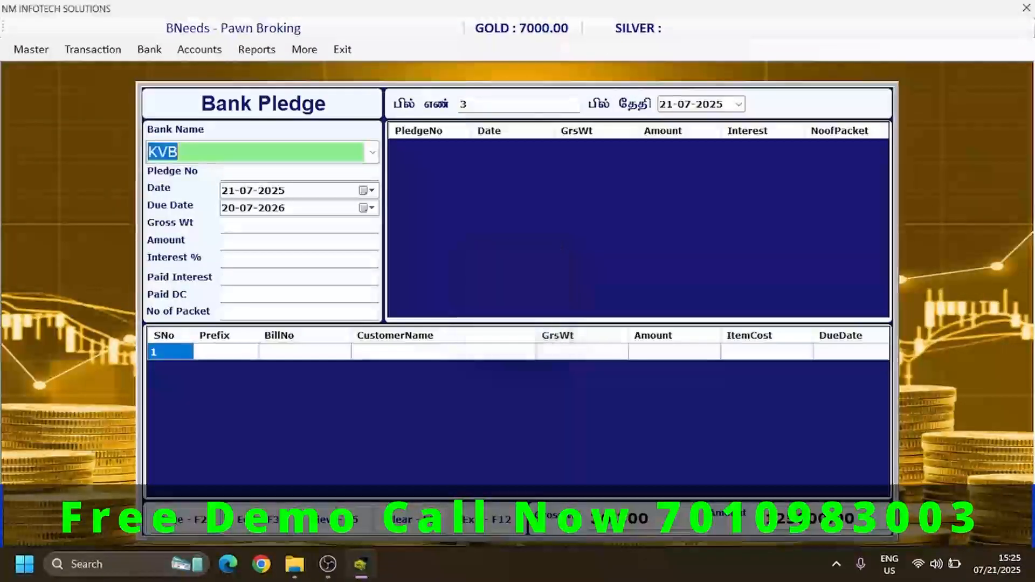
pyautogui.click(501, 533)
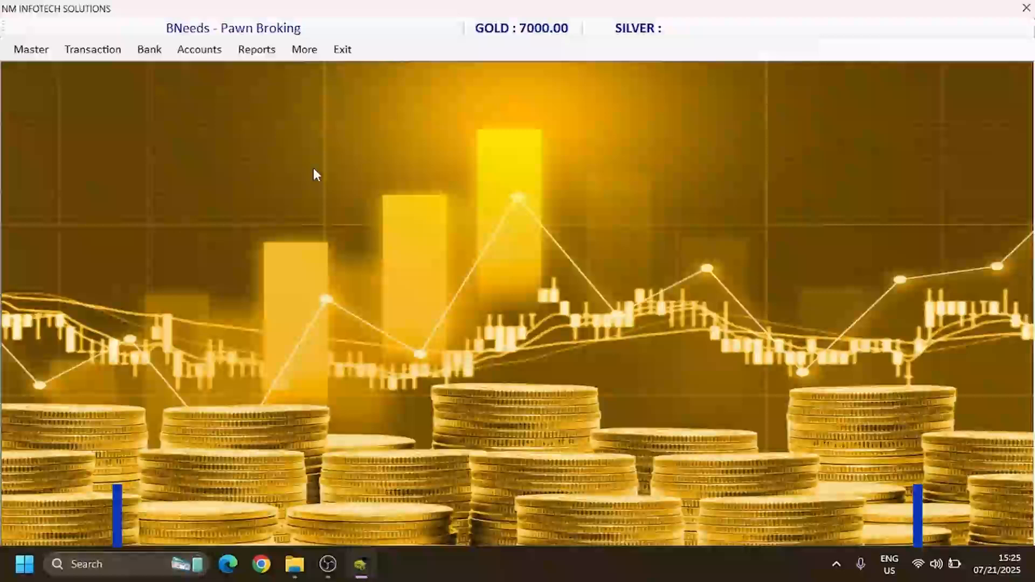
# - Show the customer pledge summary report for In Bank Pledge from 01-06-2024 to 21-07-2025
pyautogui.click(249, 52)
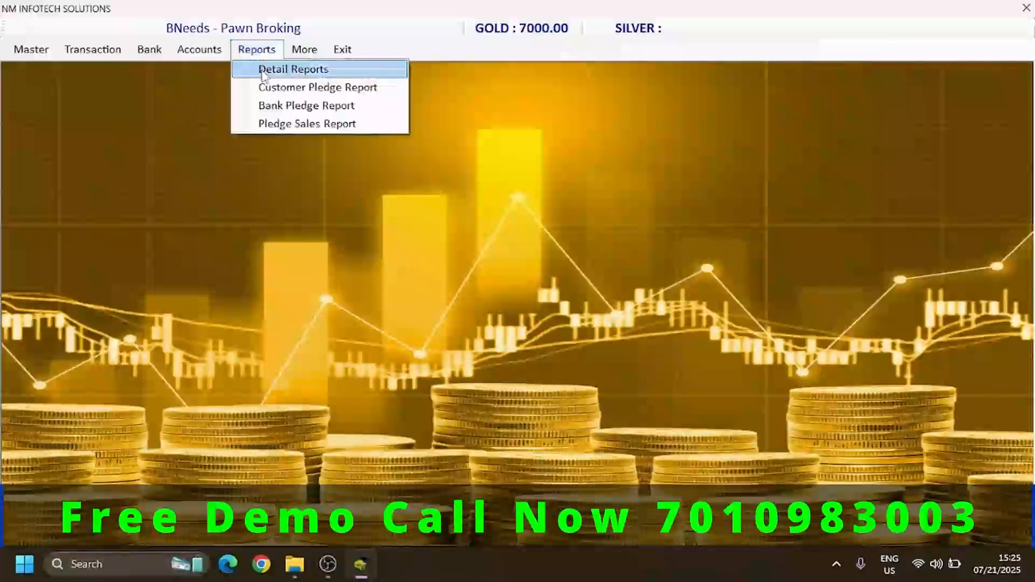
pyautogui.click(318, 88)
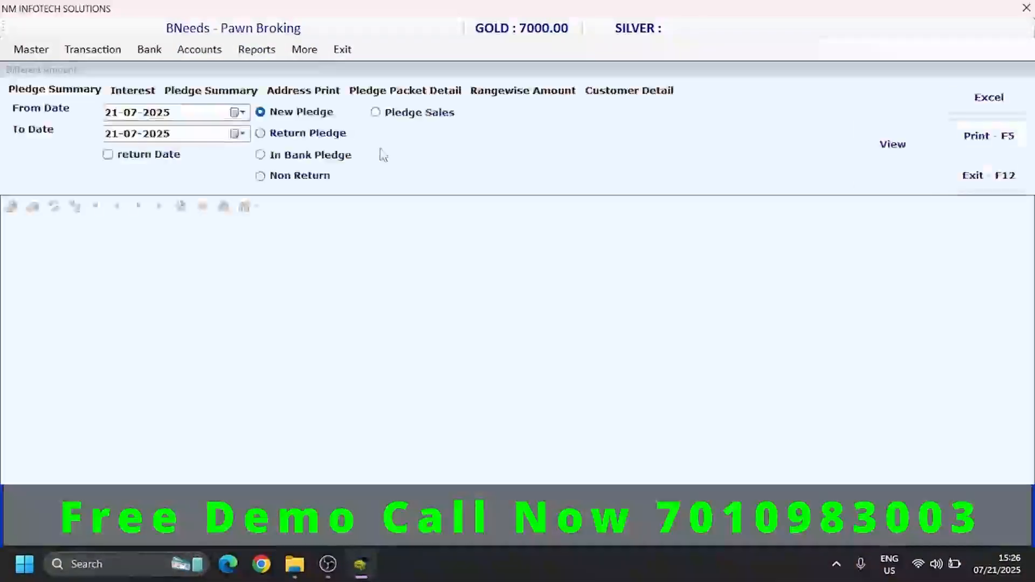
pyautogui.click(325, 158)
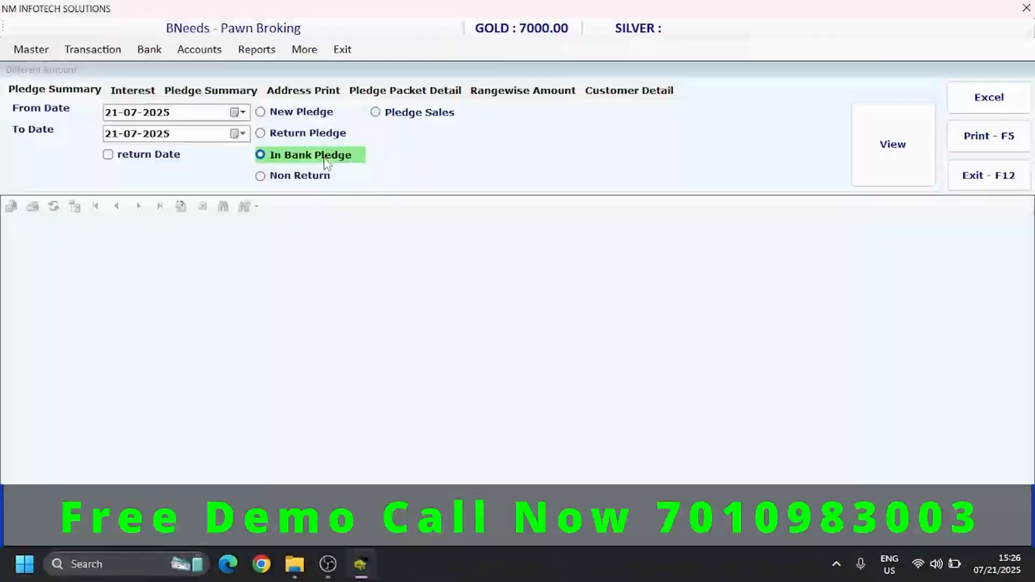
pyautogui.click(110, 118)
pyautogui.write('01-06')
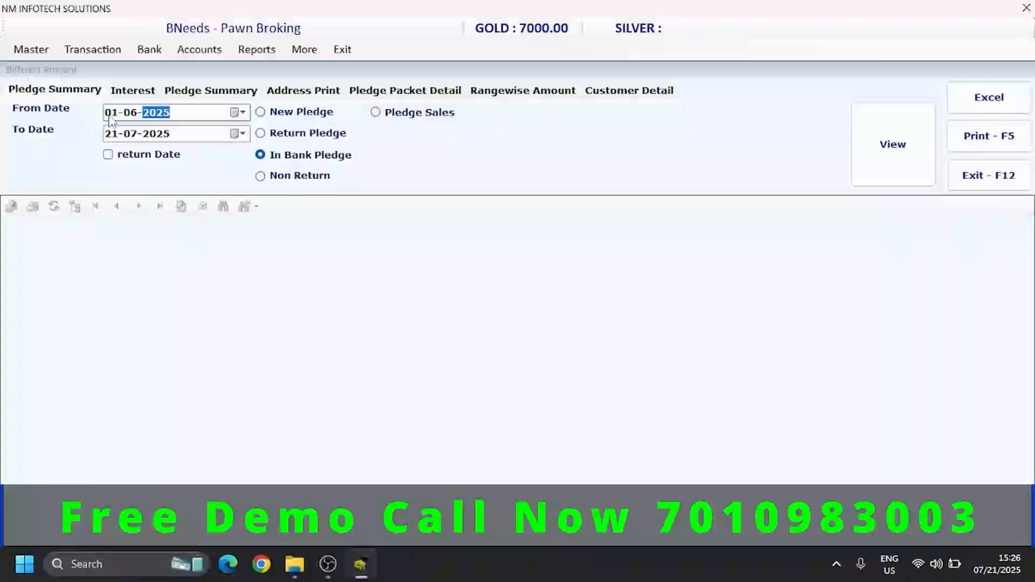
pyautogui.click(893, 157)
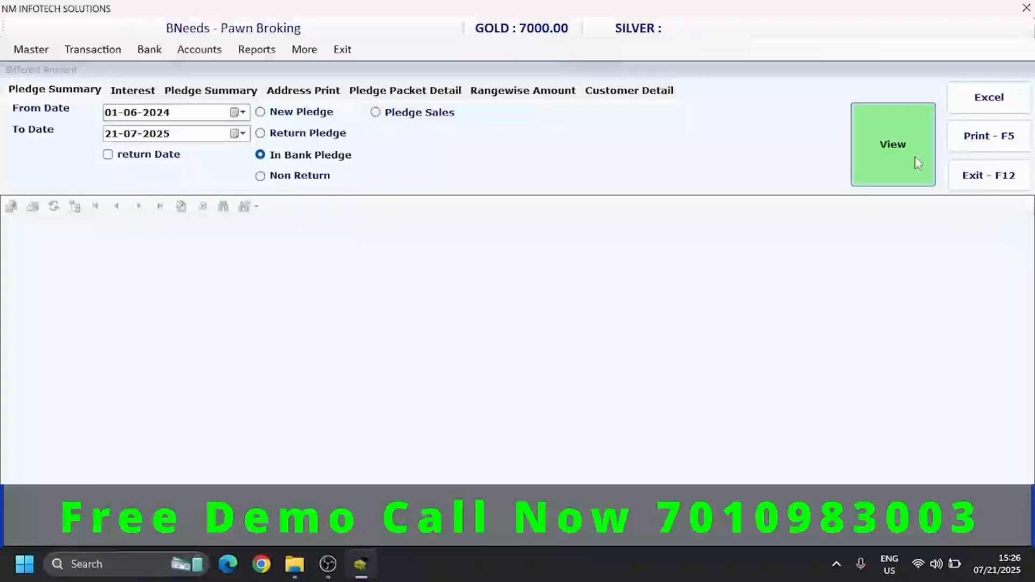
# - Examine the status and bank name of each in-bank pledge across the report columns, and close the report
pyautogui.click(296, 243)
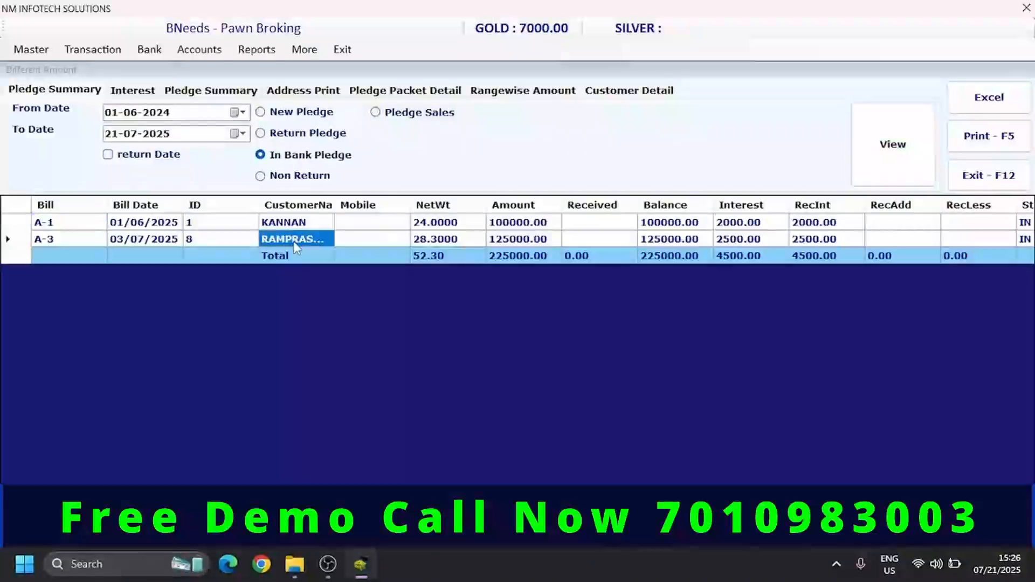
pyautogui.press('Right')
pyautogui.press('Right')
pyautogui.press('Right')
pyautogui.press('Right')
pyautogui.press('Right')
pyautogui.press('Right')
pyautogui.press('Right')
pyautogui.press('Right')
pyautogui.press('Right')
pyautogui.press('Right')
pyautogui.press('Right')
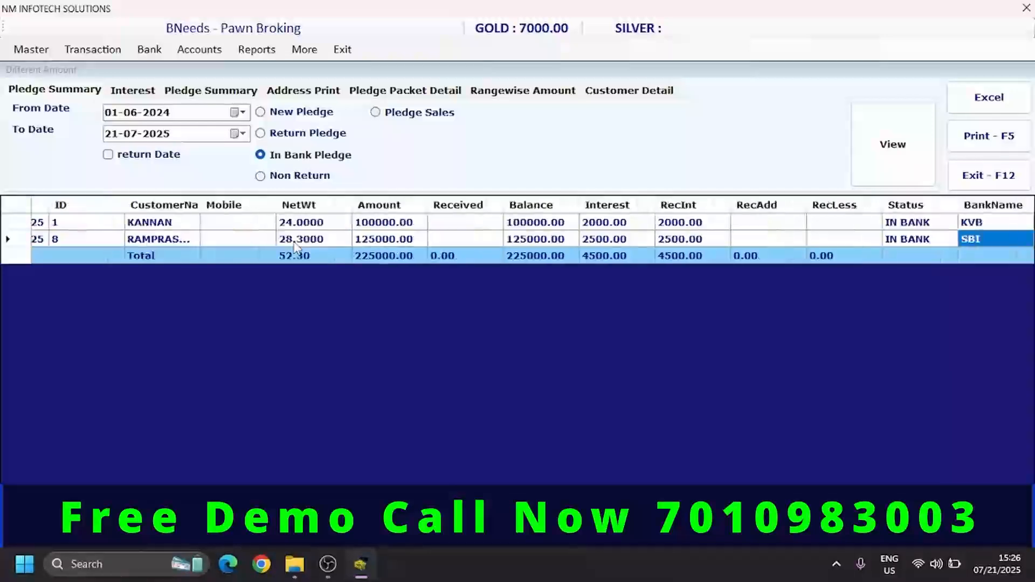
pyautogui.press('Left')
pyautogui.press('Left')
pyautogui.press('Left')
pyautogui.press('Left')
pyautogui.press('Right')
pyautogui.press('Right')
pyautogui.press('Right')
pyautogui.press('Right')
pyautogui.press('Up')
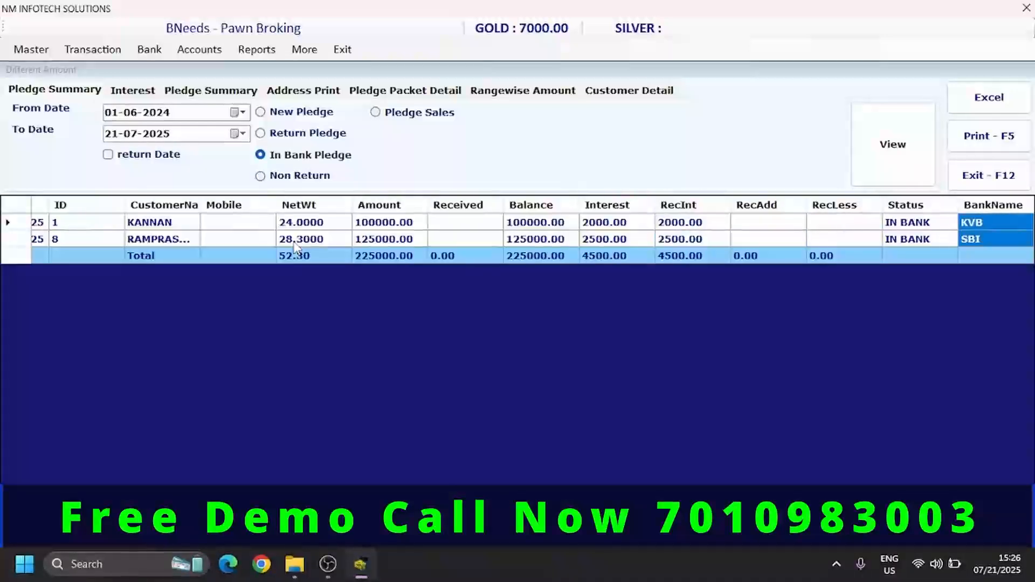
pyautogui.press('Down')
pyautogui.press('Left')
pyautogui.press('Left')
pyautogui.press('Left')
pyautogui.press('Left')
pyautogui.press('Left')
pyautogui.press('Left')
pyautogui.press('Left')
pyautogui.press('Left')
pyautogui.press('Left')
pyautogui.press('Left')
pyautogui.press('Left')
pyautogui.press('Left')
pyautogui.press('Left')
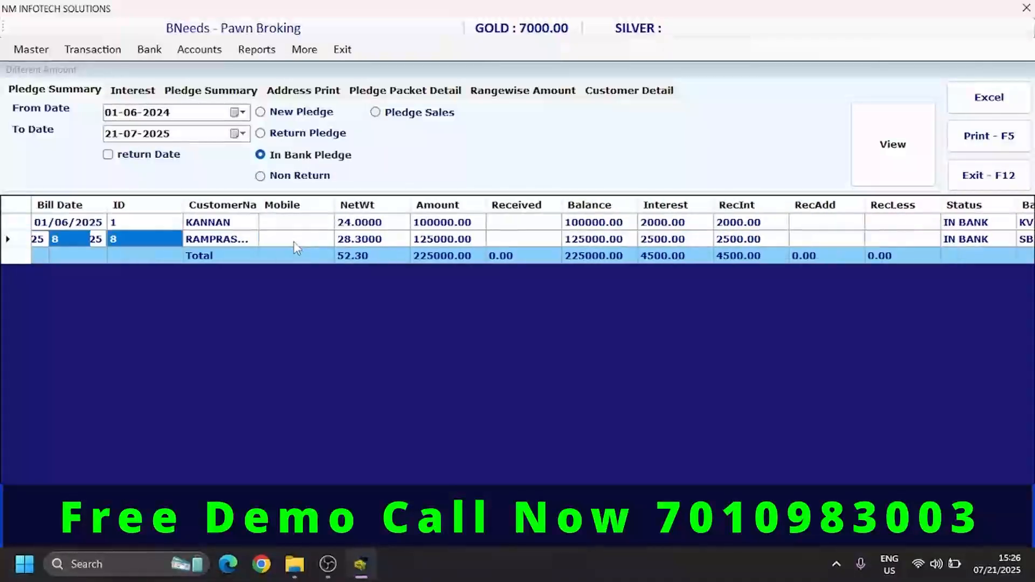
pyautogui.press('Left')
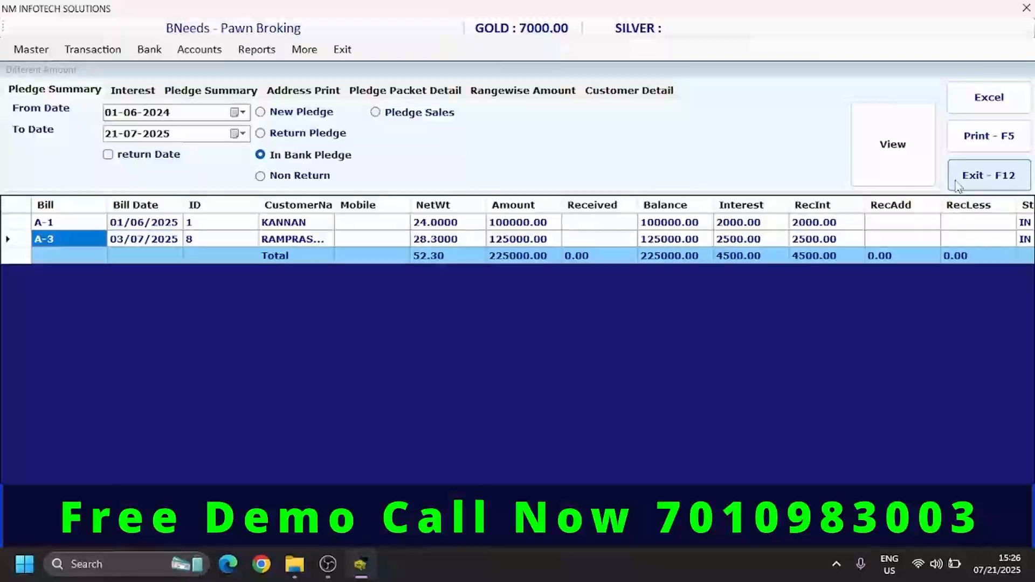
pyautogui.click(973, 183)
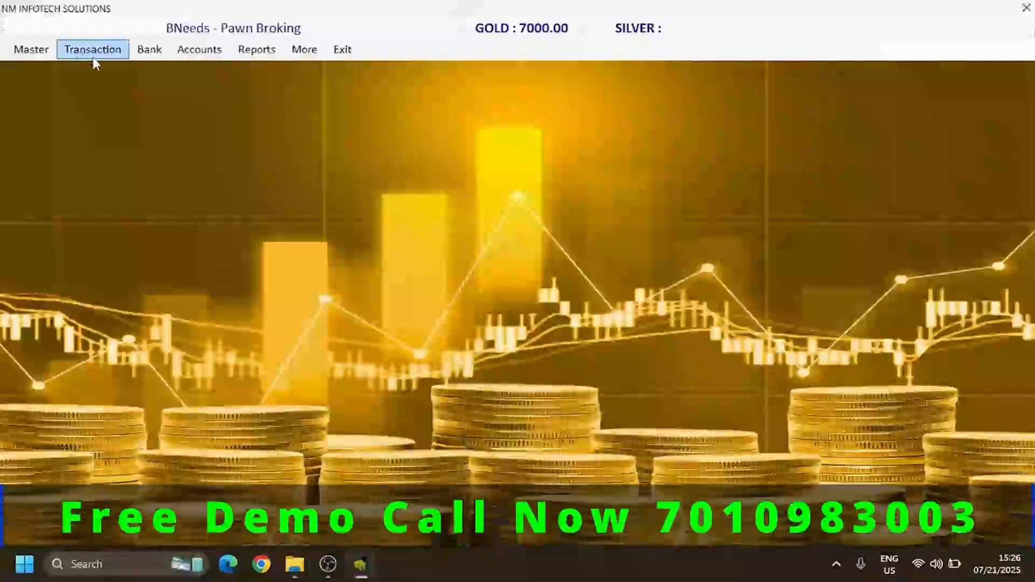
# - Try to load bill A-1 for a pledge return, and close the Pledge Receipt form
pyautogui.click(93, 58)
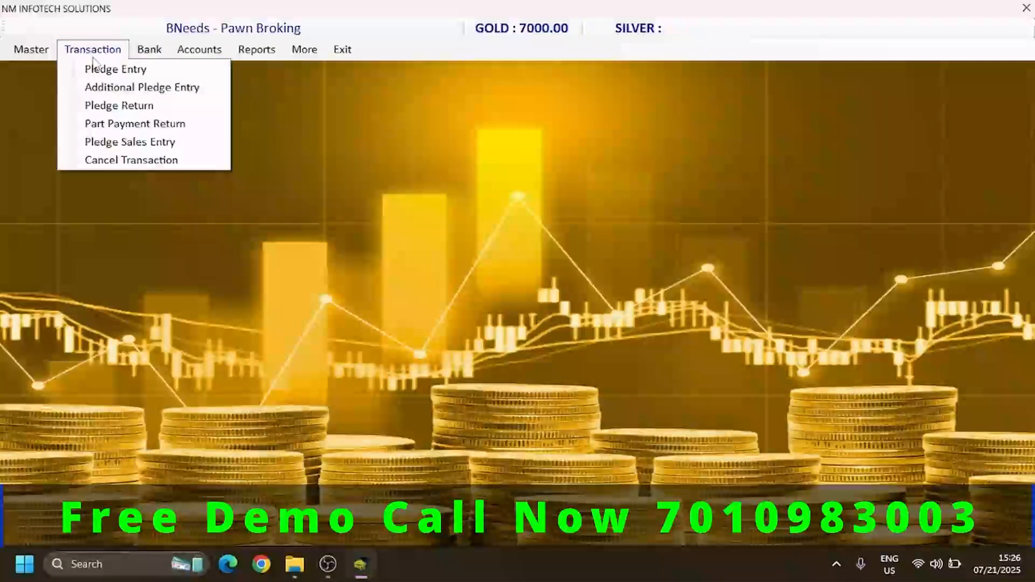
pyautogui.click(116, 108)
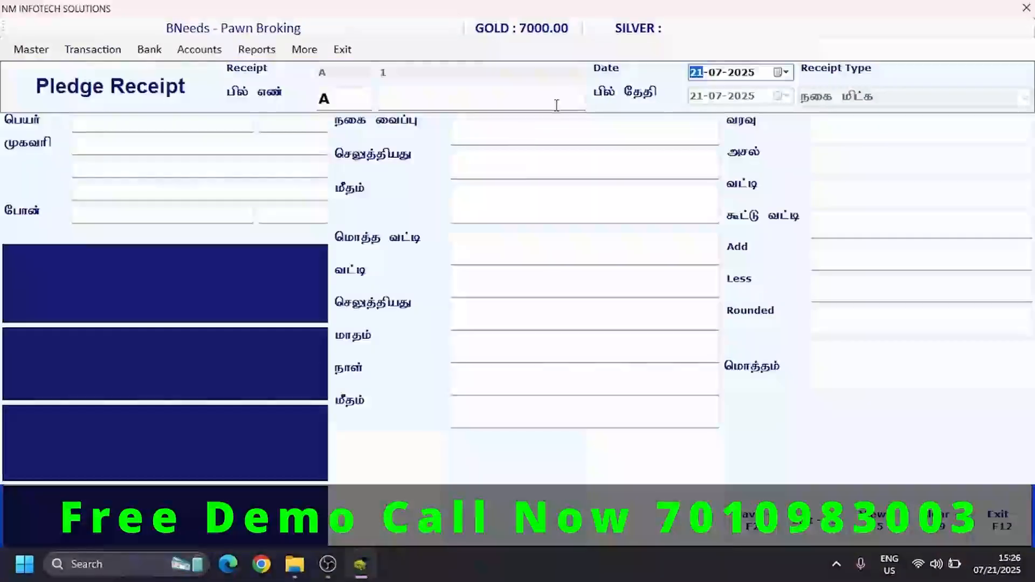
pyautogui.press('Return')
pyautogui.press('Return')
pyautogui.write('1')
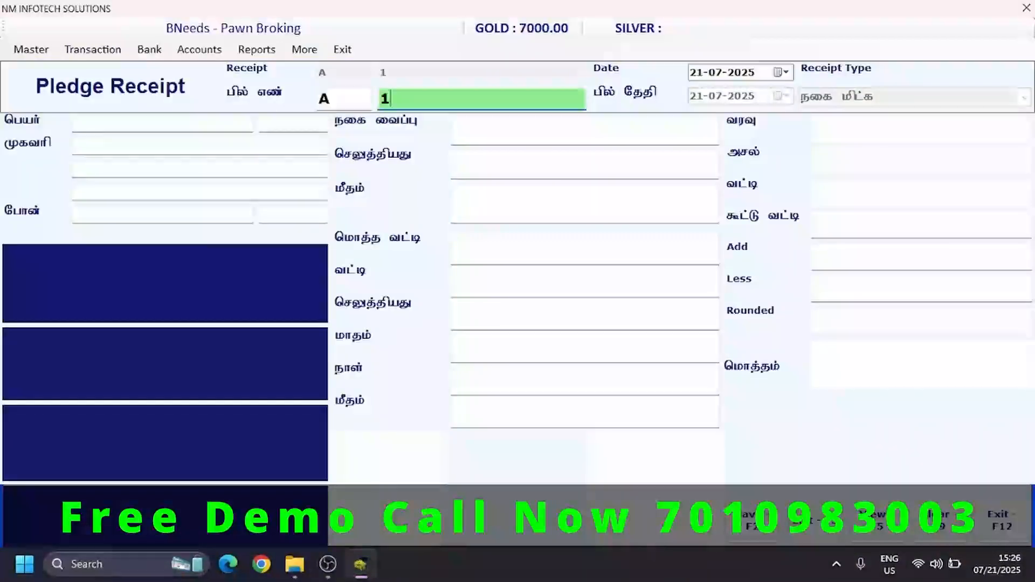
pyautogui.press('Return')
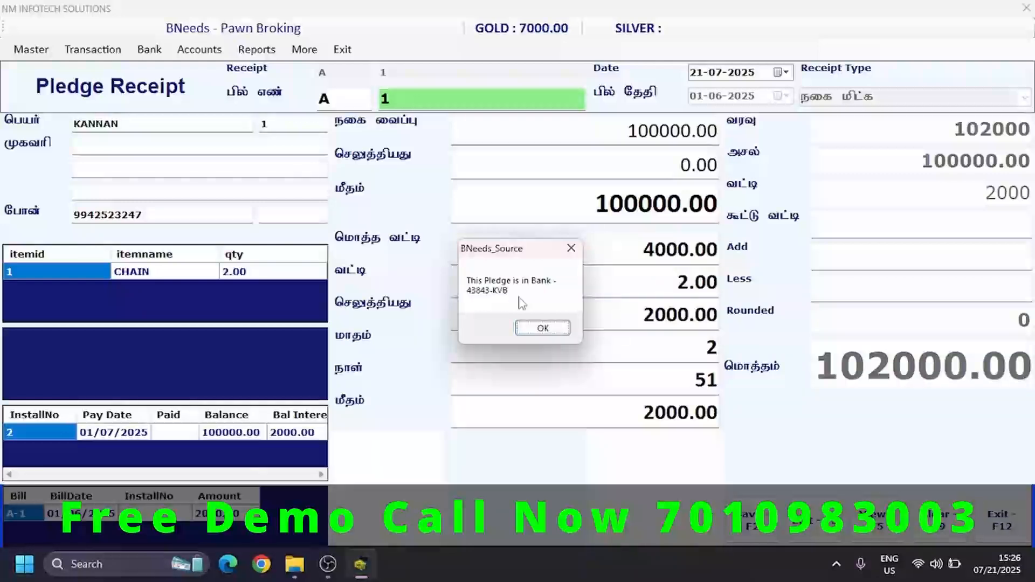
pyautogui.click(543, 329)
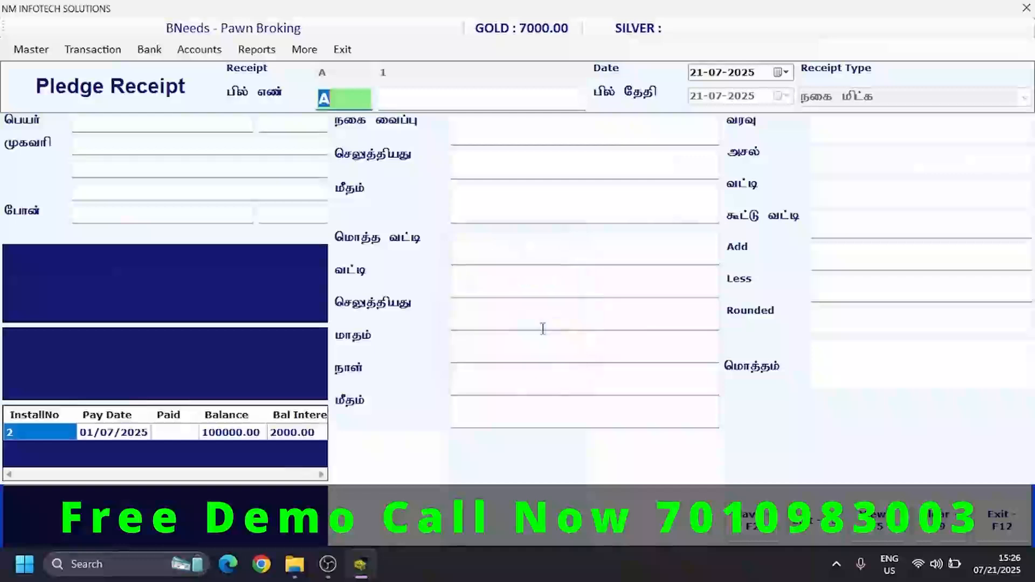
pyautogui.click(1017, 523)
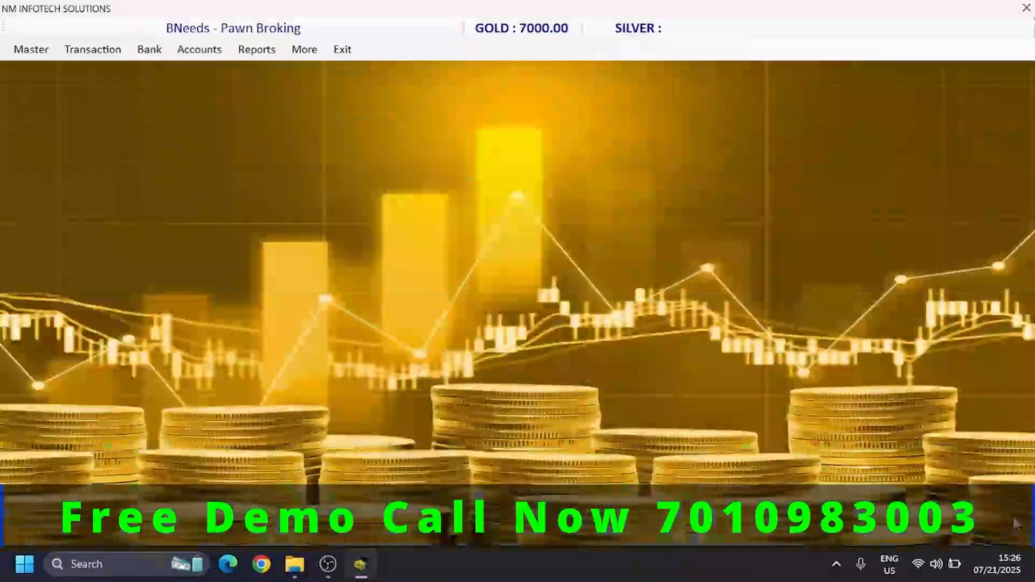
# - Start a bank pledge receive entry dated 21-07-2025 for KVB and bring up its list of bank pledges
pyautogui.click(149, 52)
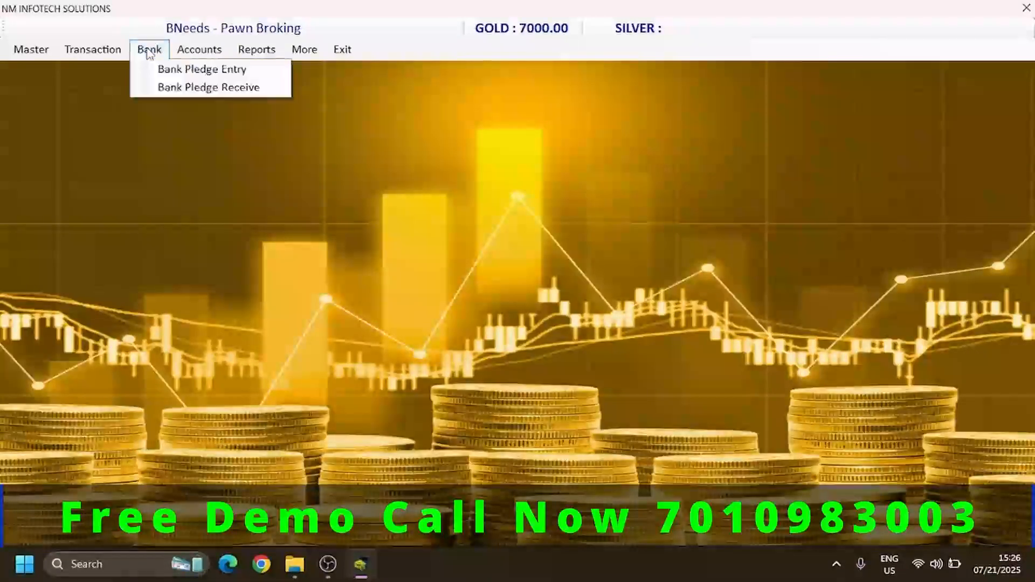
pyautogui.click(160, 89)
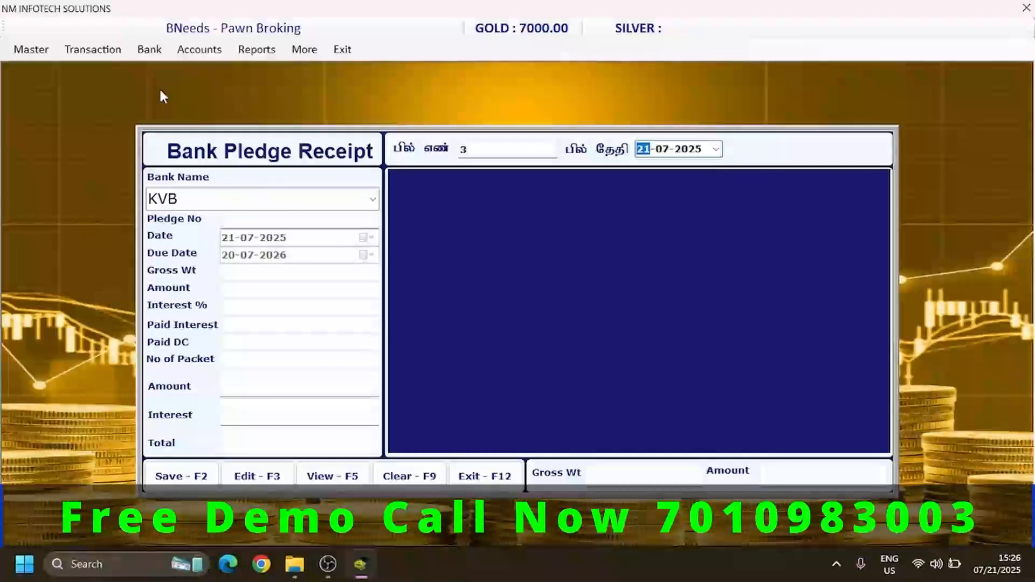
pyautogui.press('Return')
pyautogui.press('Return')
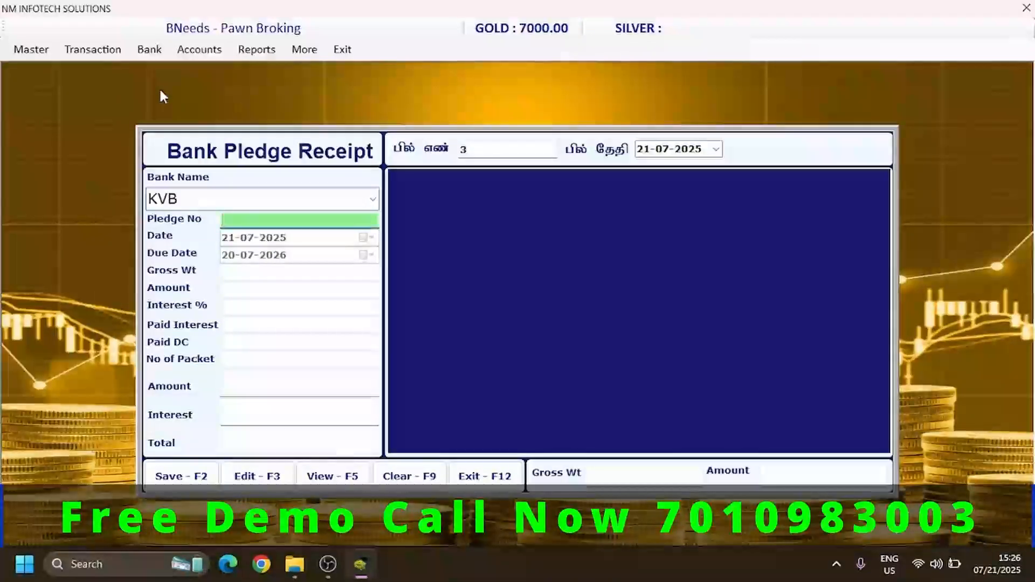
pyautogui.press('Return')
pyautogui.press('Escape')
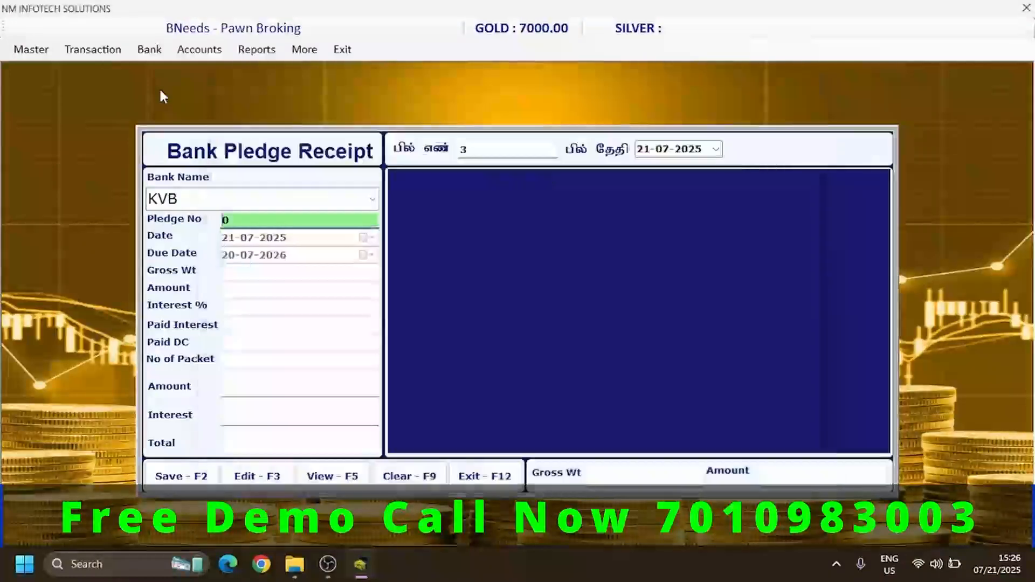
pyautogui.press('BackSpace')
pyautogui.press('Return')
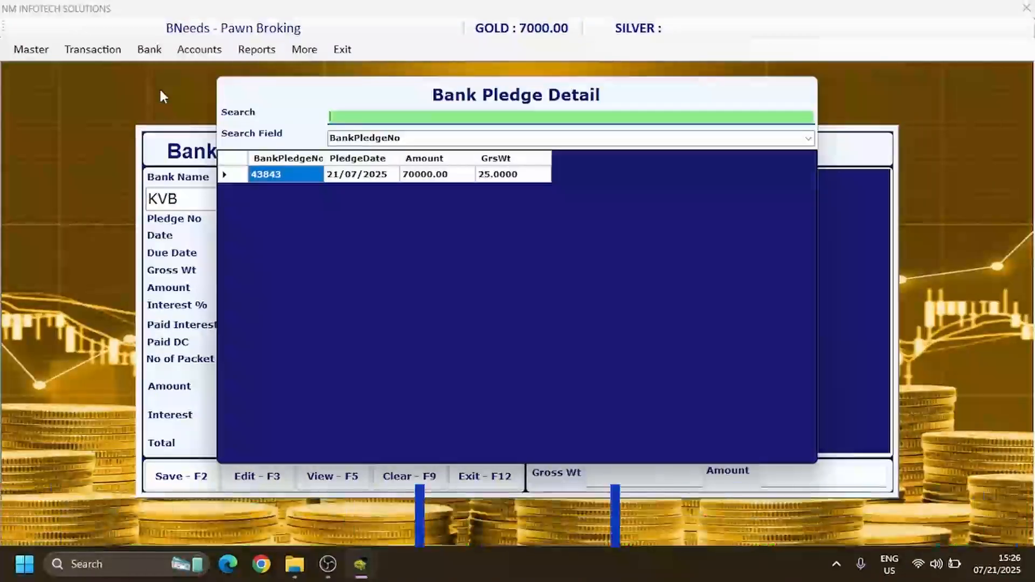
# - Load the listed KVB pledge of 70000.00 into the bank receipt and accept its amount
pyautogui.press('Down')
pyautogui.press('Right')
pyautogui.press('Right')
pyautogui.press('Right')
pyautogui.press('Left')
pyautogui.press('Left')
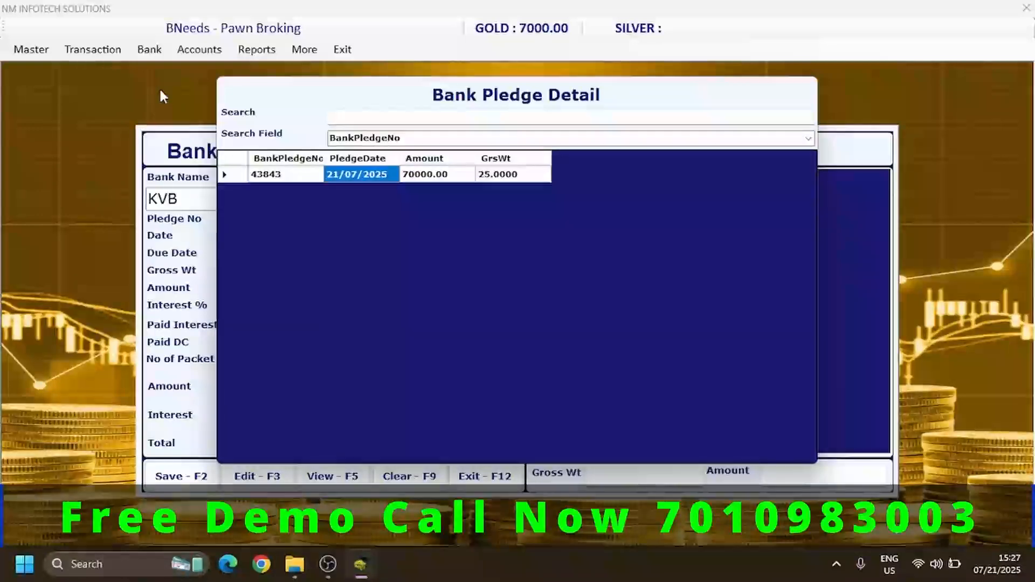
pyautogui.press('Return')
pyautogui.press('Return')
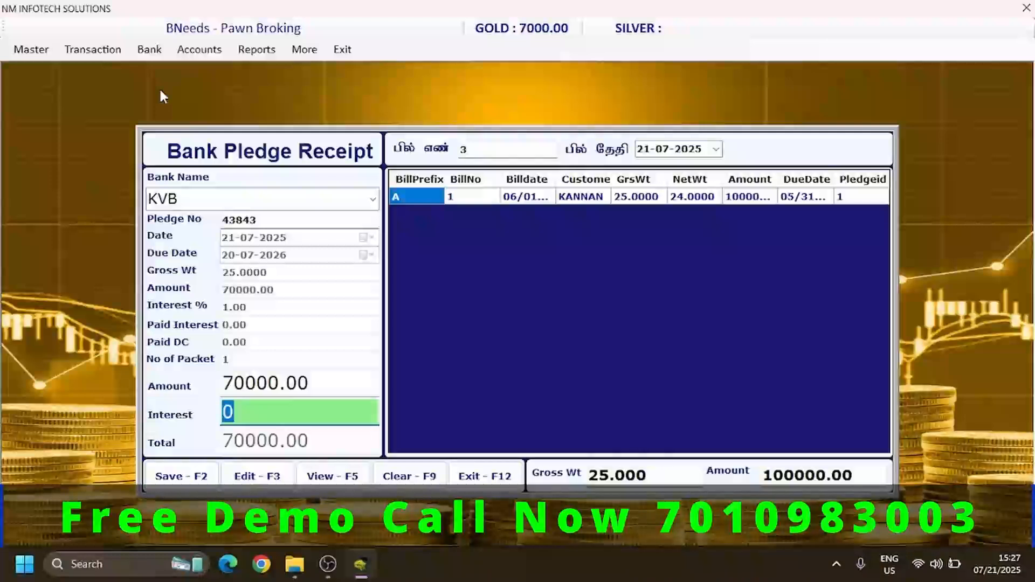
# - Set the bank receipt's interest to 500, save the receipt and close the form
pyautogui.write('500')
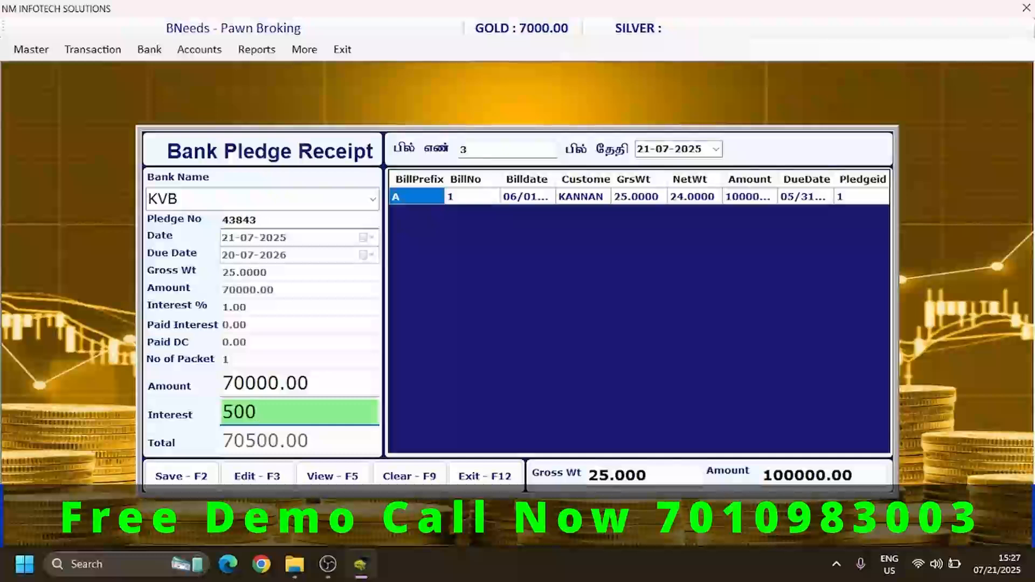
pyautogui.press('Return')
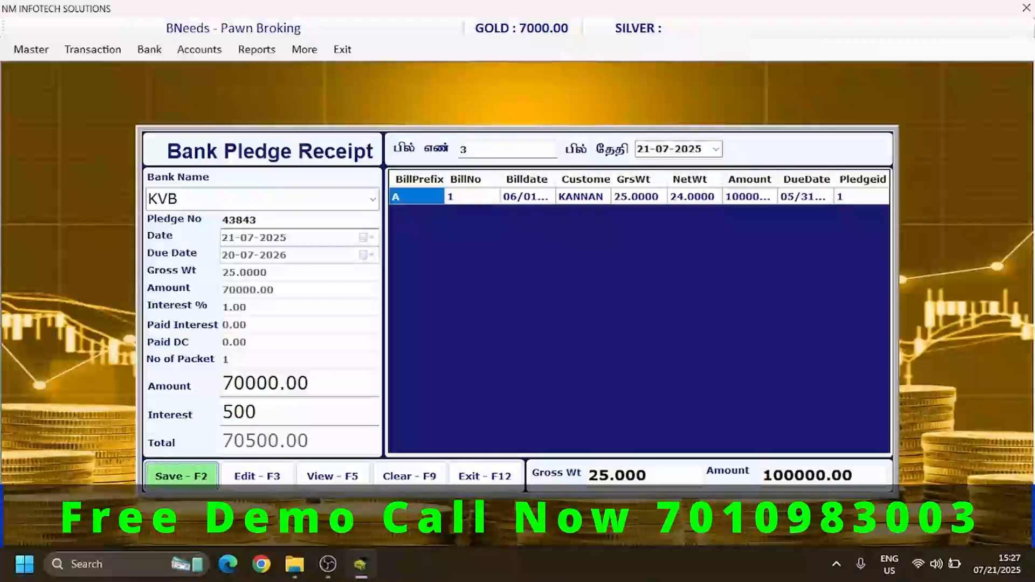
pyautogui.press('Return')
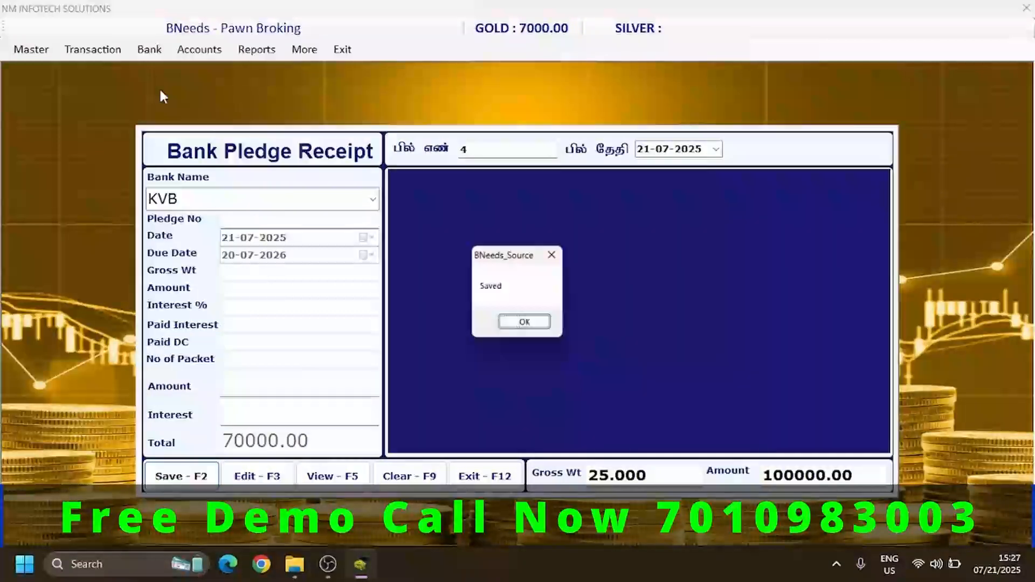
pyautogui.press('Return')
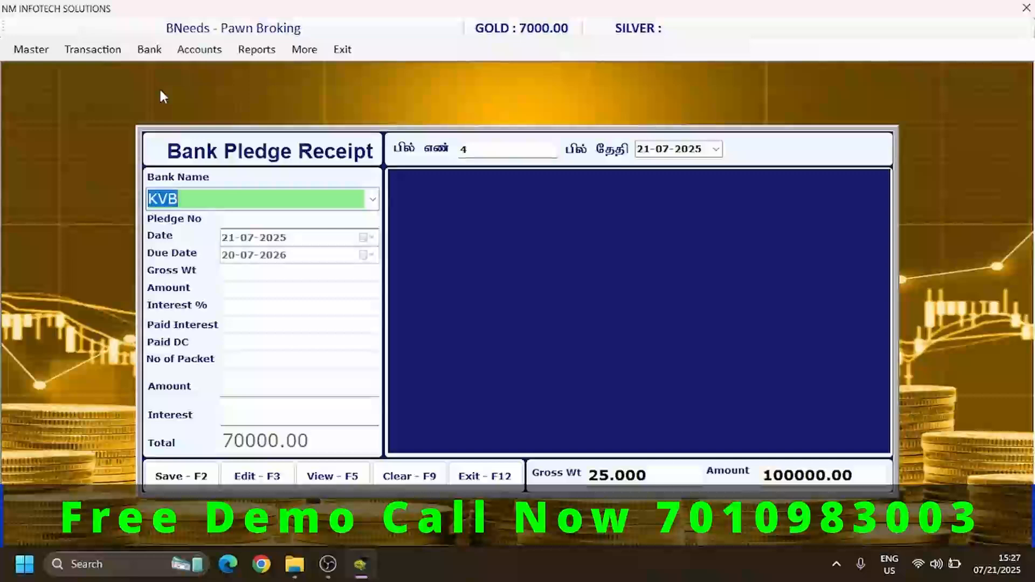
pyautogui.click(492, 475)
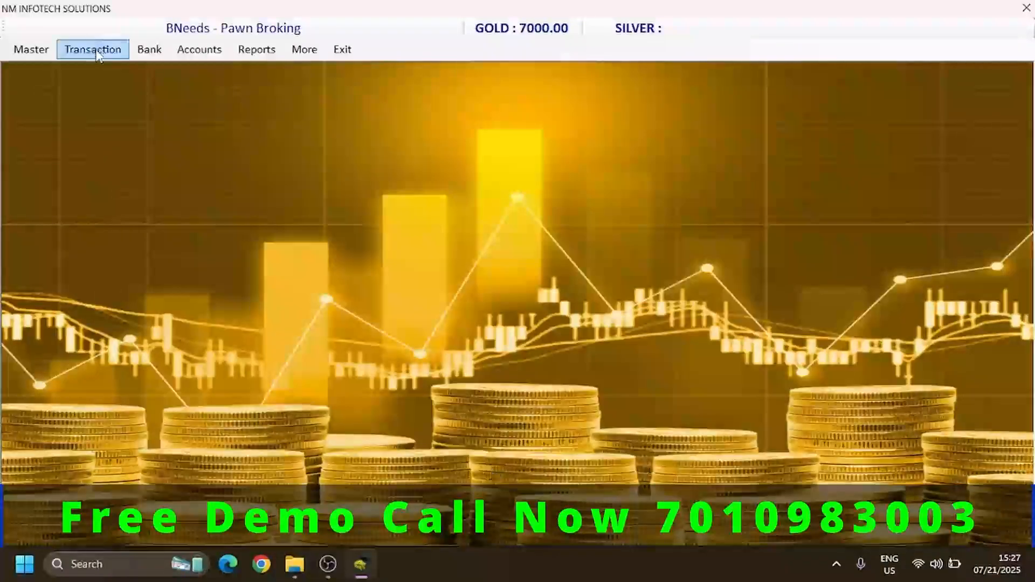
# - Start a pledge return receipt dated 21-07-2025 and load bill A-1
pyautogui.click(94, 52)
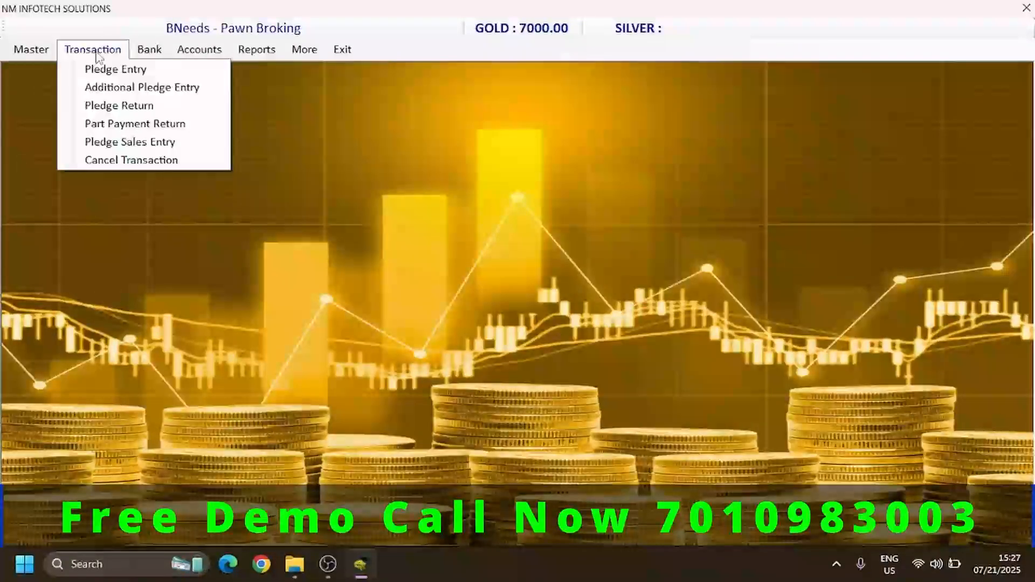
pyautogui.click(106, 106)
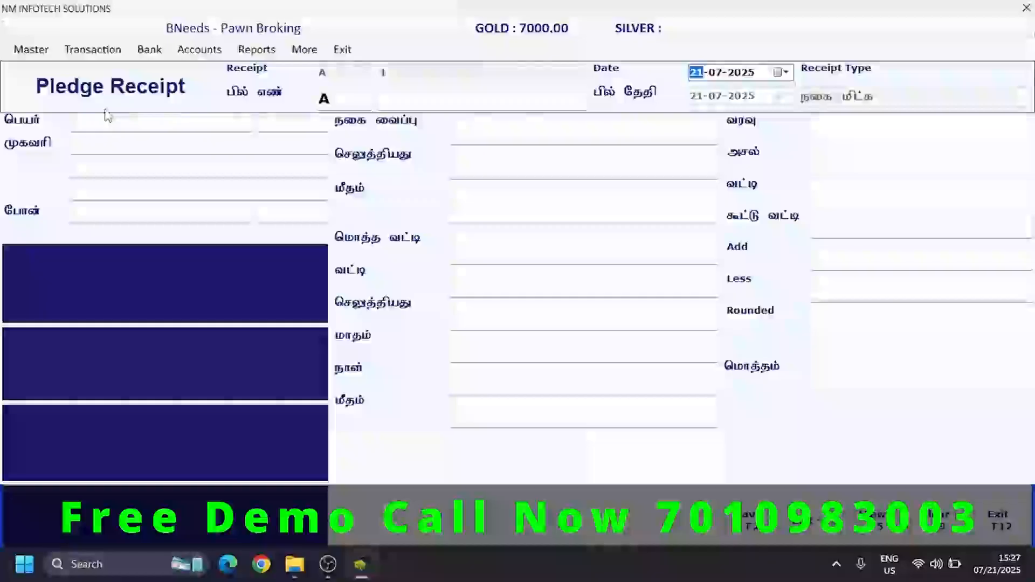
pyautogui.press('Return')
pyautogui.press('Return')
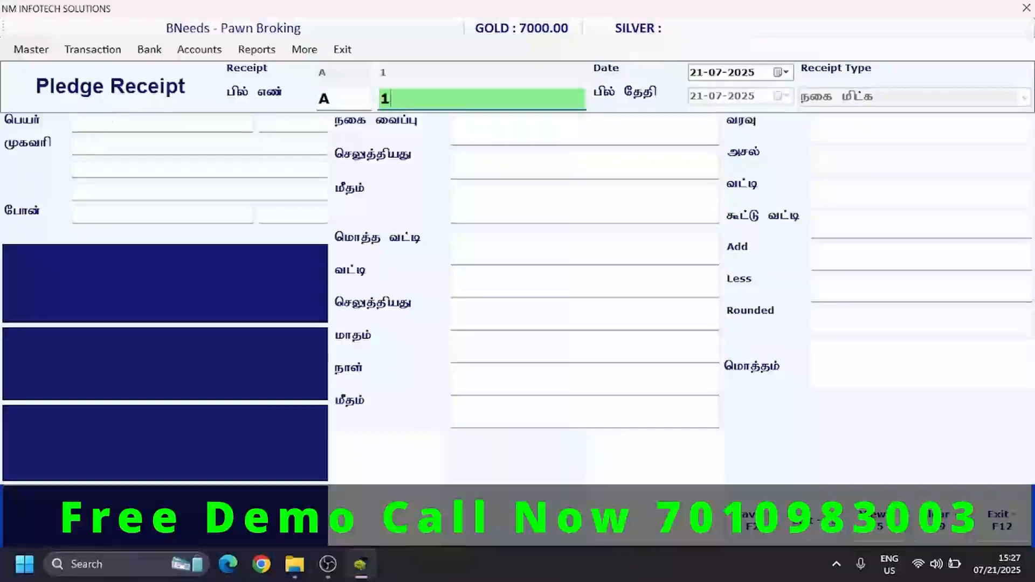
pyautogui.press('Return')
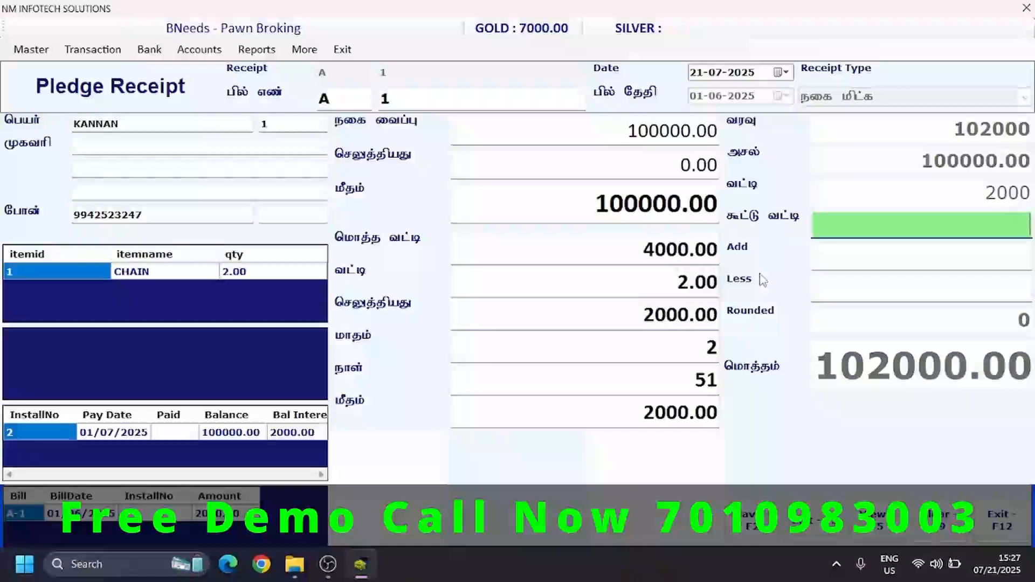
# - Try an additional charge of 100 and a deduction of 100 on the pledge receipt, clearing each amount again
pyautogui.press('Return')
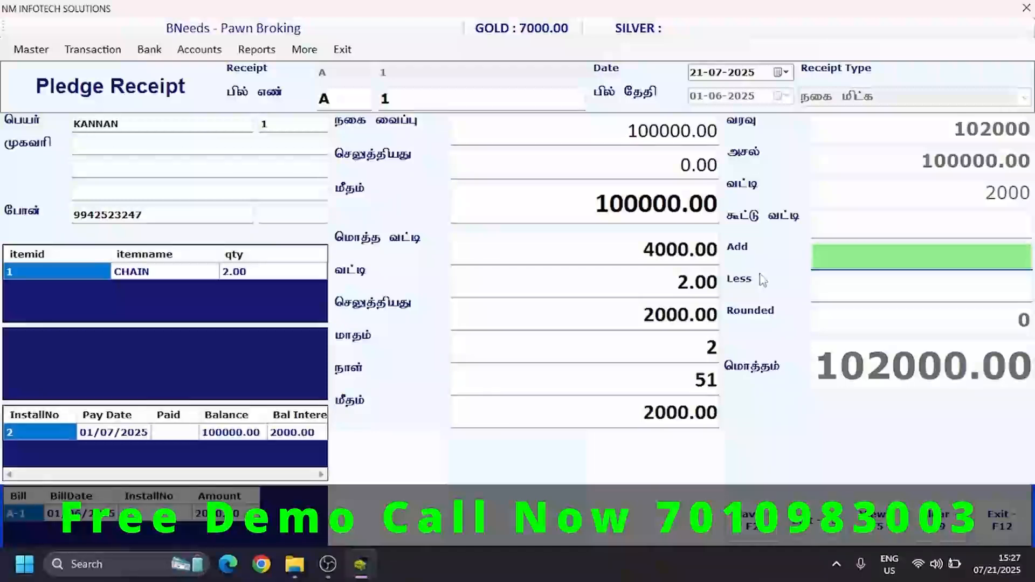
pyautogui.write('100')
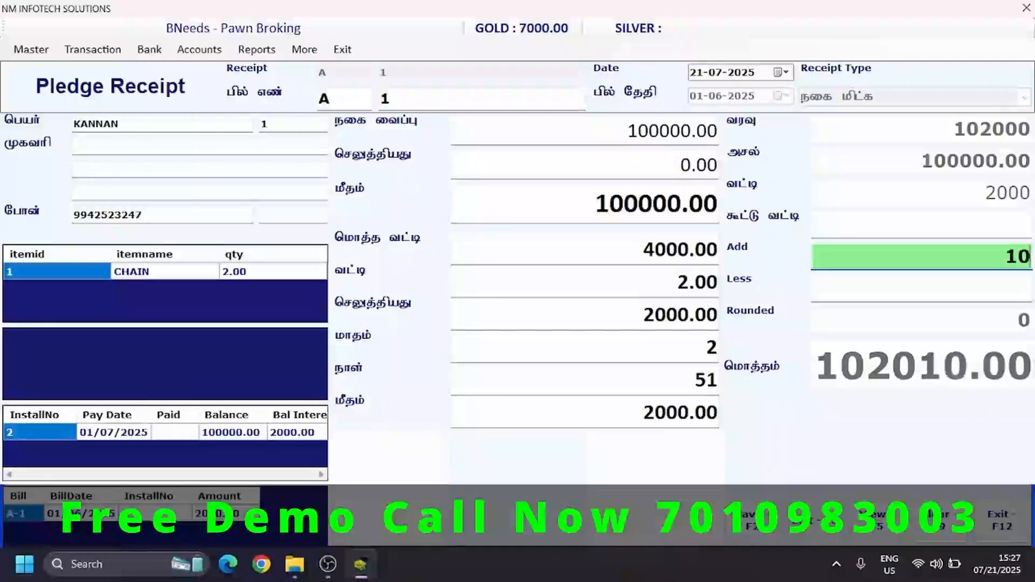
pyautogui.press('BackSpace')
pyautogui.press('BackSpace')
pyautogui.press('BackSpace')
pyautogui.press('Return')
pyautogui.write('100')
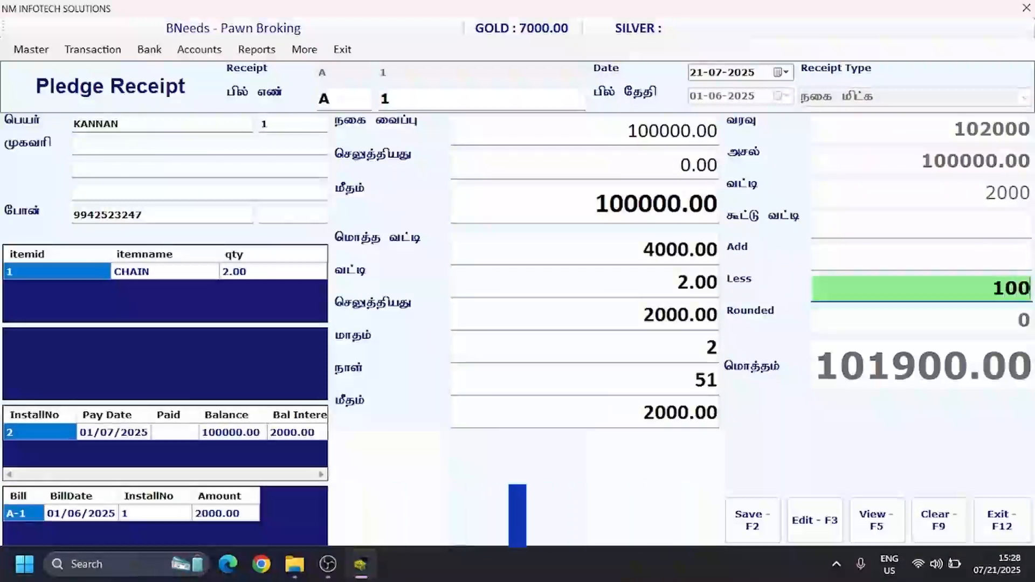
pyautogui.press('BackSpace')
pyautogui.press('BackSpace')
pyautogui.press('BackSpace')
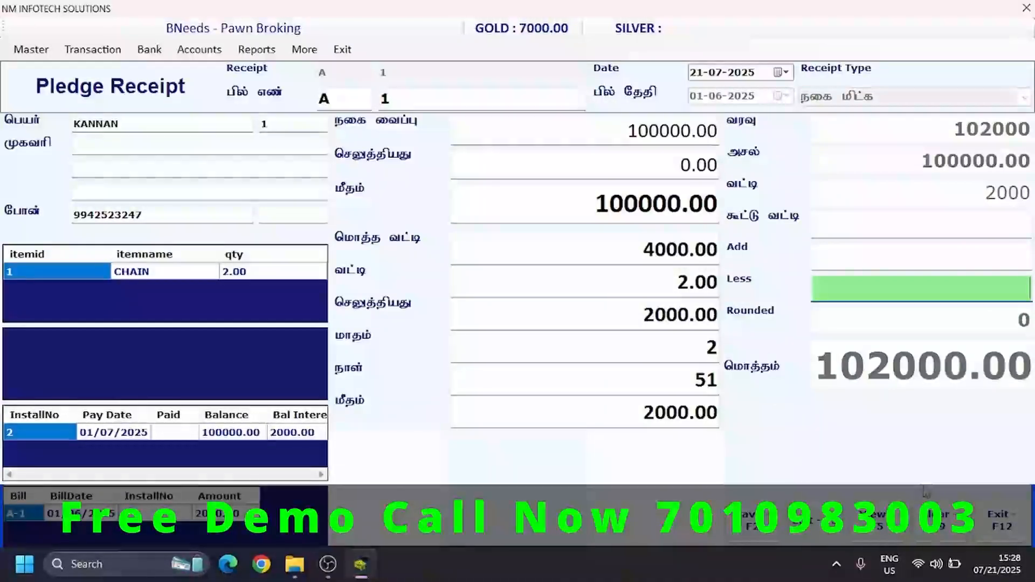
# - Save the pledge receipt for bill A-1, dismiss its print preview and close the form
pyautogui.click(752, 520)
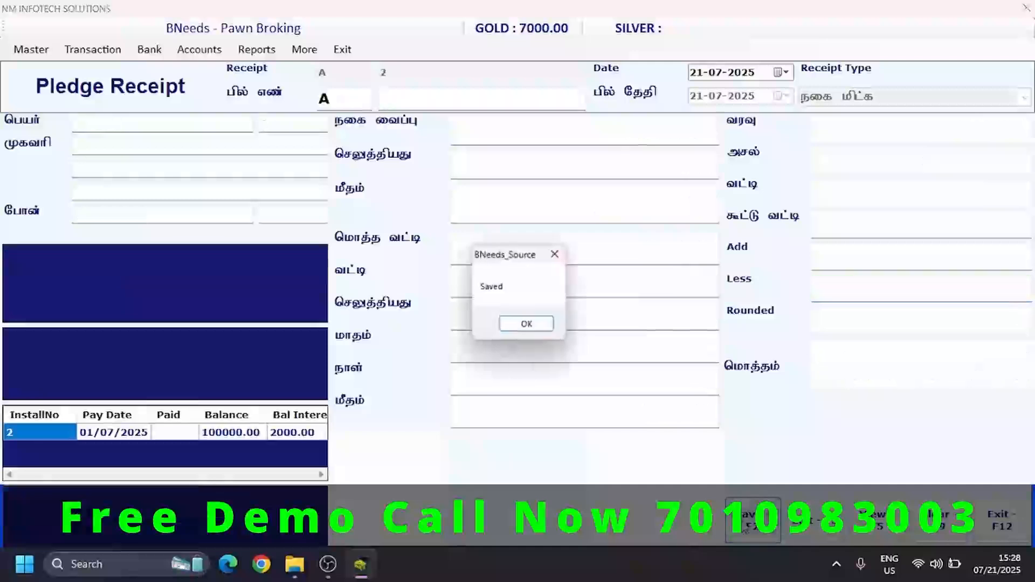
pyautogui.press('Return')
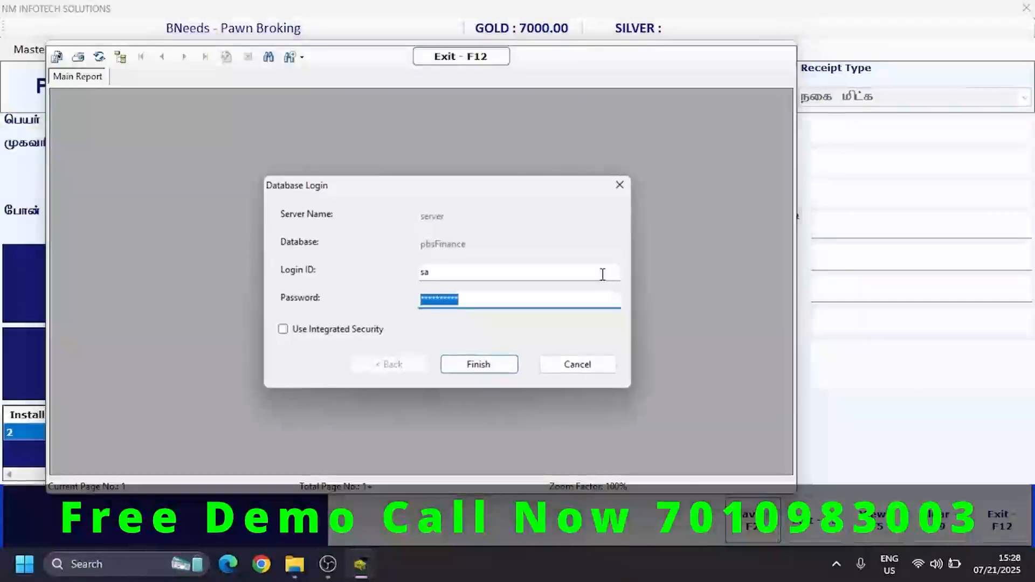
pyautogui.press('Escape')
pyautogui.click(476, 56)
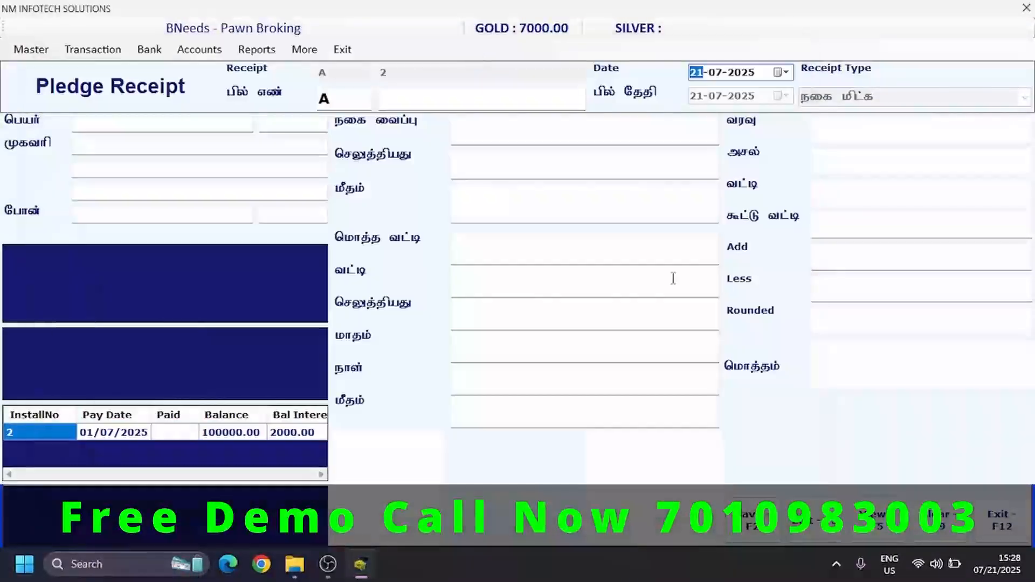
pyautogui.click(998, 522)
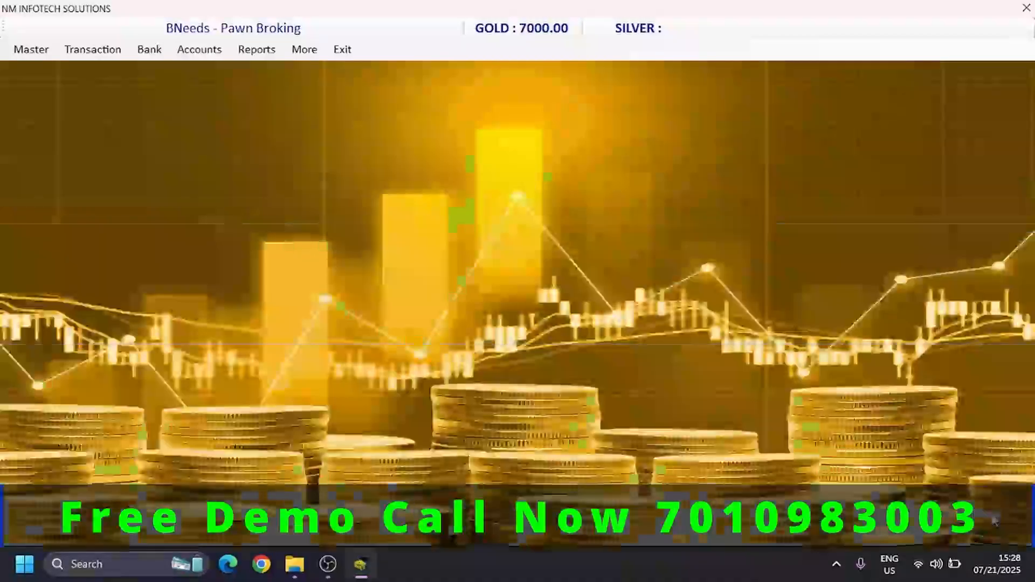
# - Open the Customer Pledge Report and list the returned pledges for 21-07-2025
pyautogui.click(260, 49)
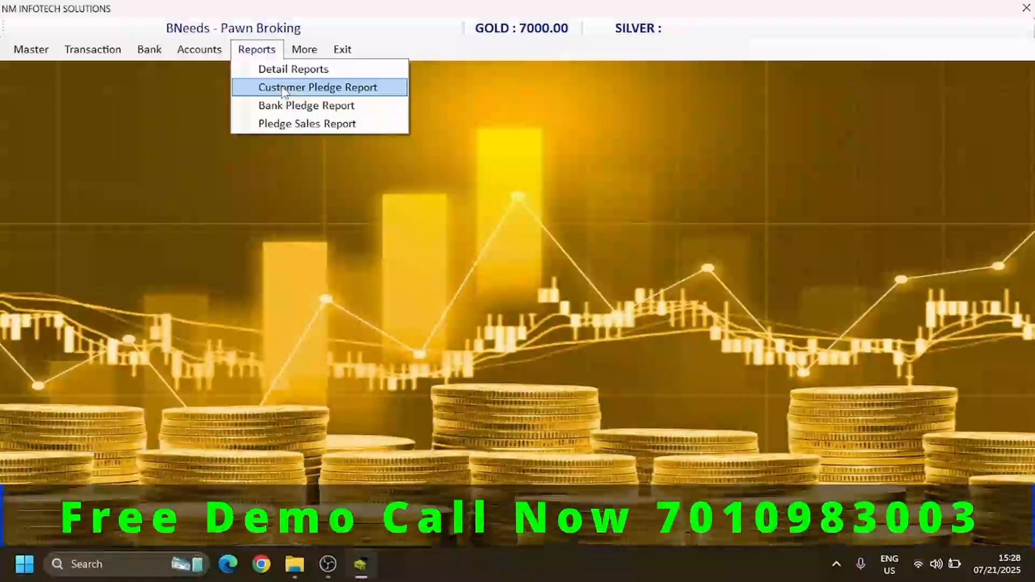
pyautogui.click(285, 90)
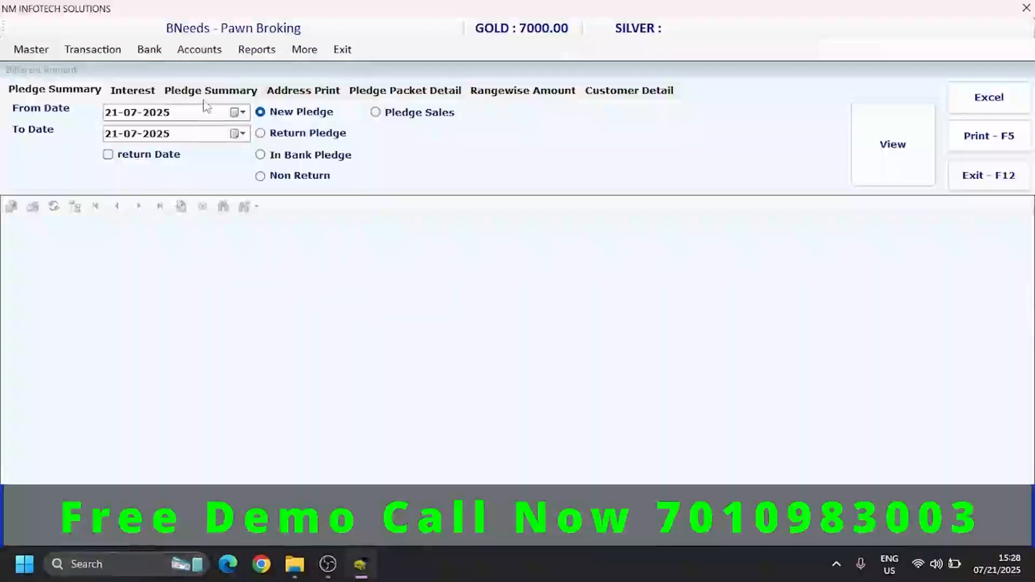
pyautogui.click(274, 139)
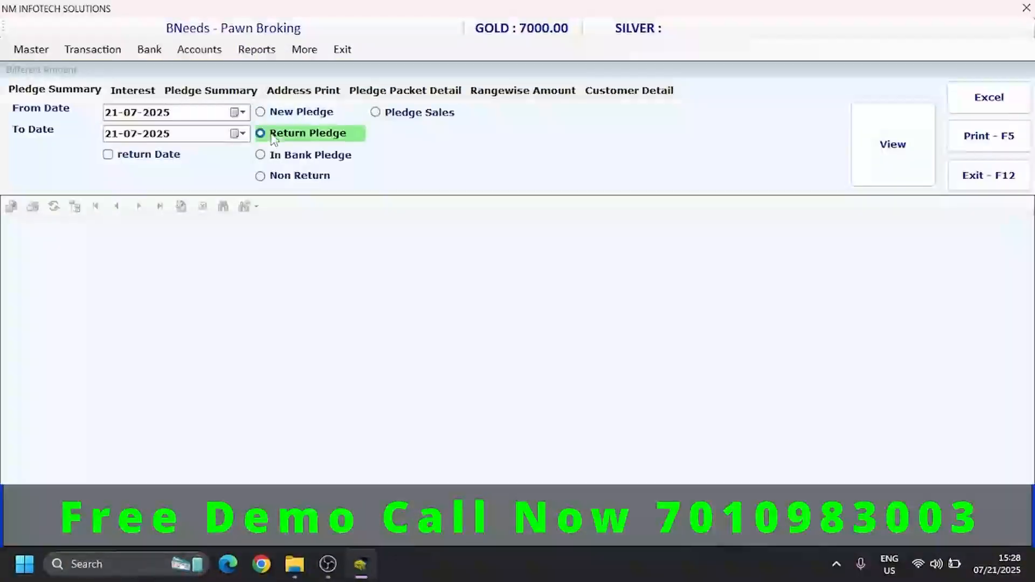
pyautogui.click(893, 139)
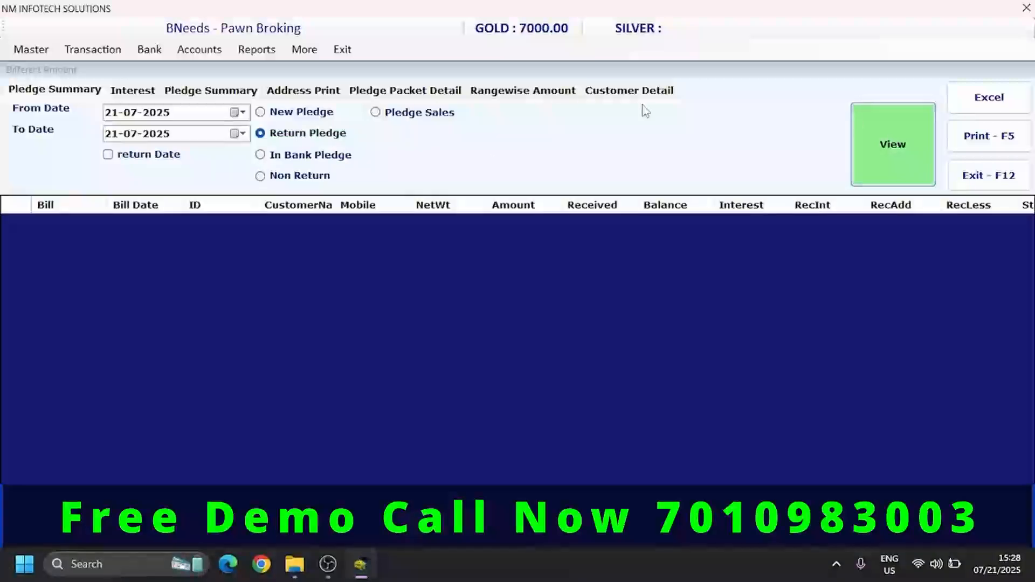
# - Set the report's from date to 01-07-2024 and reload the list of returned pledges
pyautogui.click(116, 115)
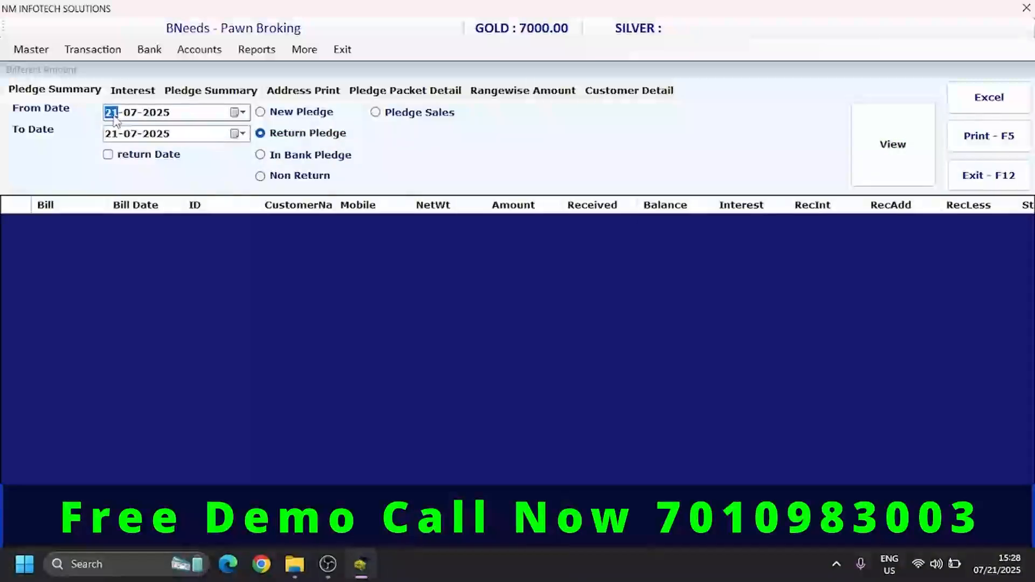
pyautogui.press('Right')
pyautogui.press('Right')
pyautogui.press('Down')
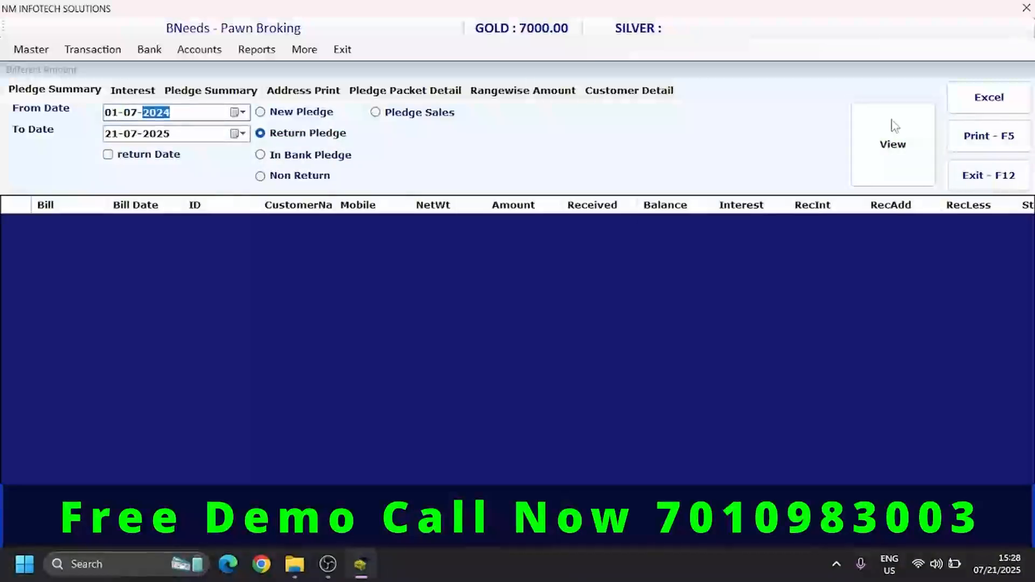
pyautogui.click(900, 144)
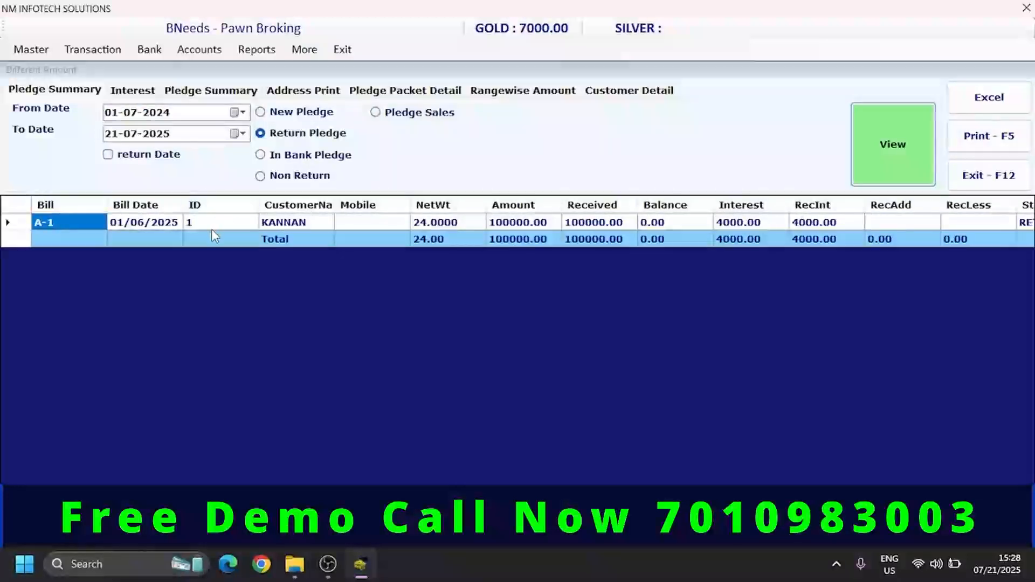
# - Filter the returned pledges by return date, reload the list and check the amount of bill A-1
pyautogui.click(212, 228)
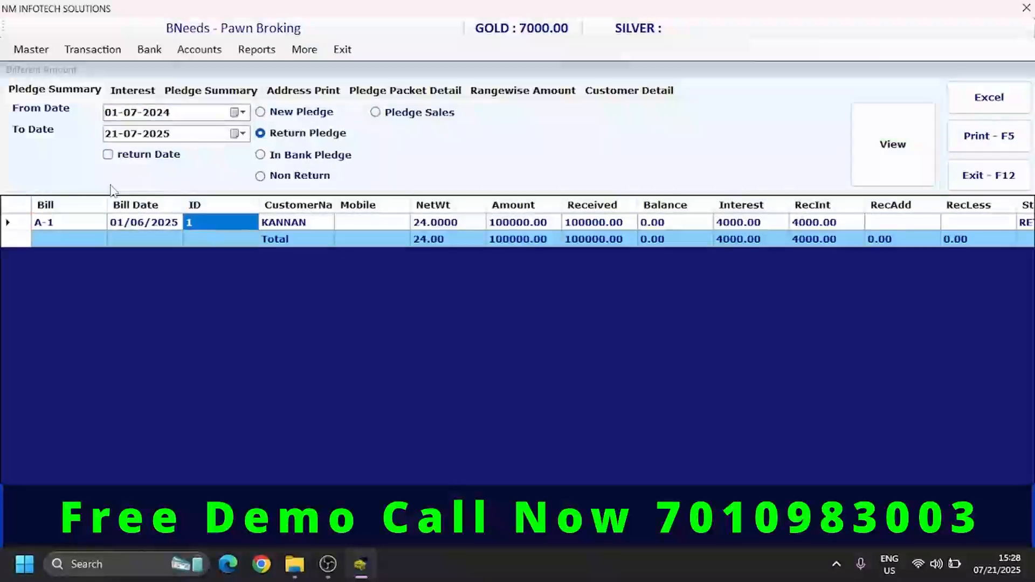
pyautogui.click(923, 133)
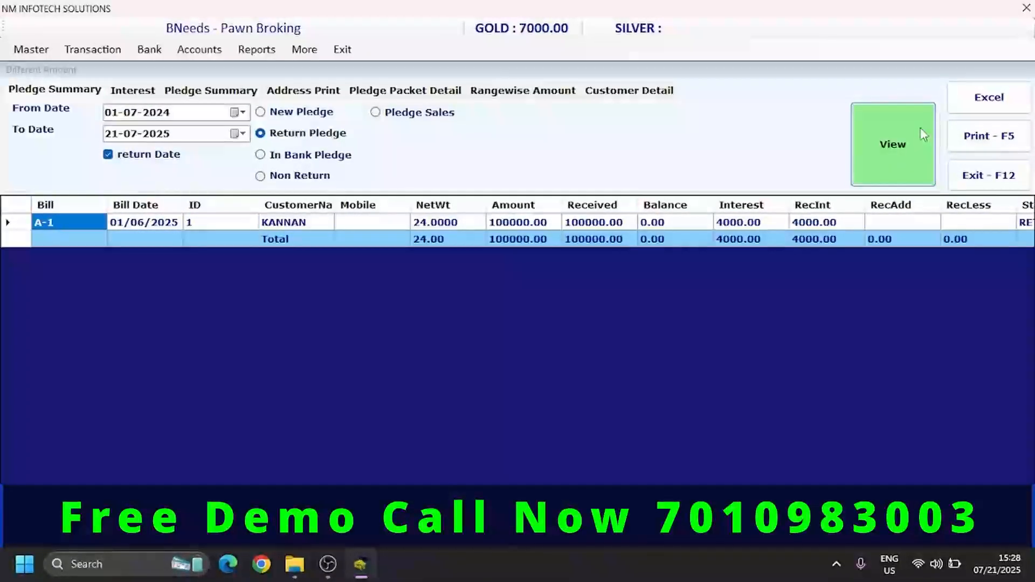
pyautogui.click(507, 223)
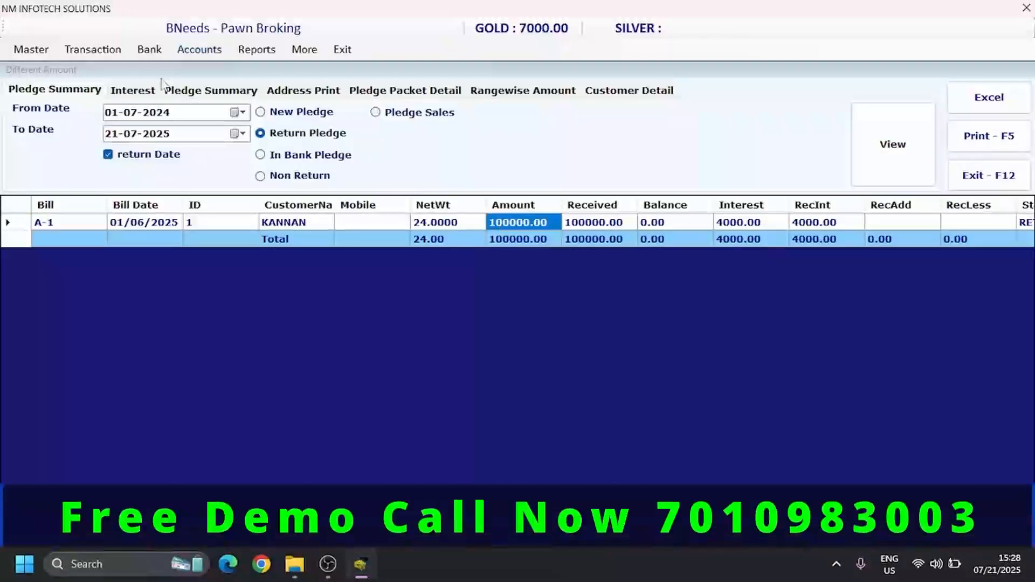
# - Look over the Address Print and Pledge Packet Detail report options, and close the report
pyautogui.click(321, 90)
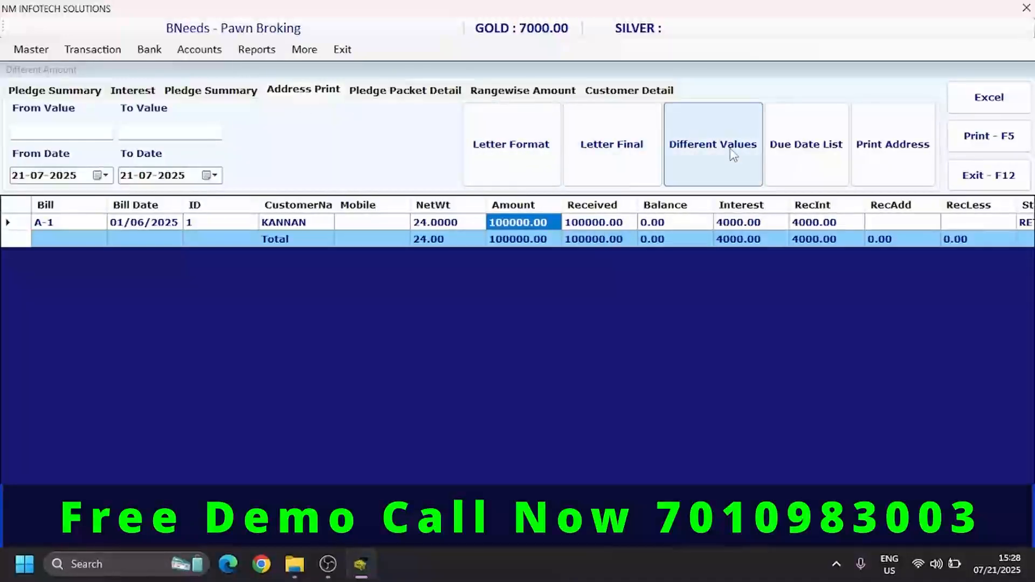
pyautogui.click(373, 91)
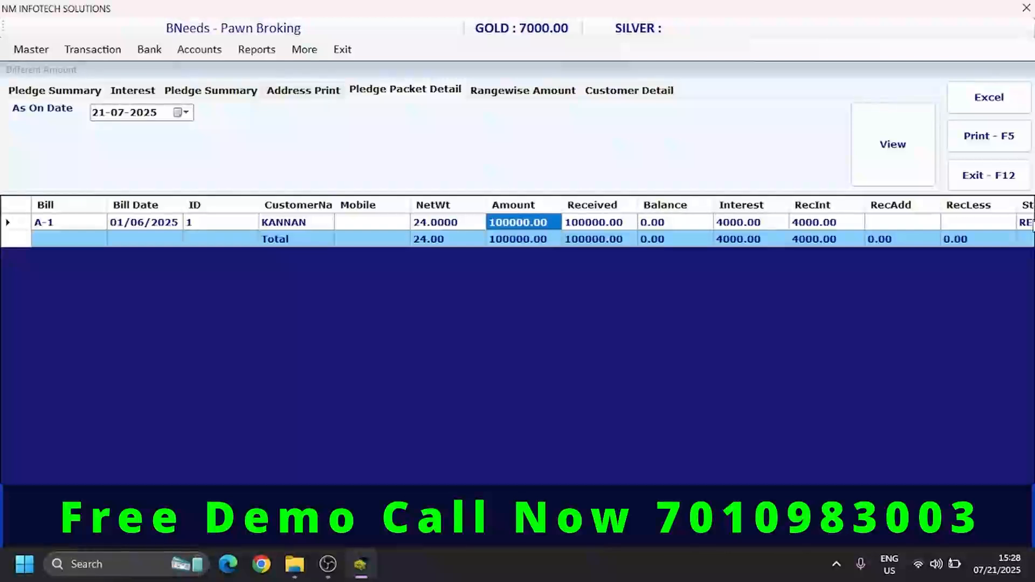
pyautogui.click(989, 181)
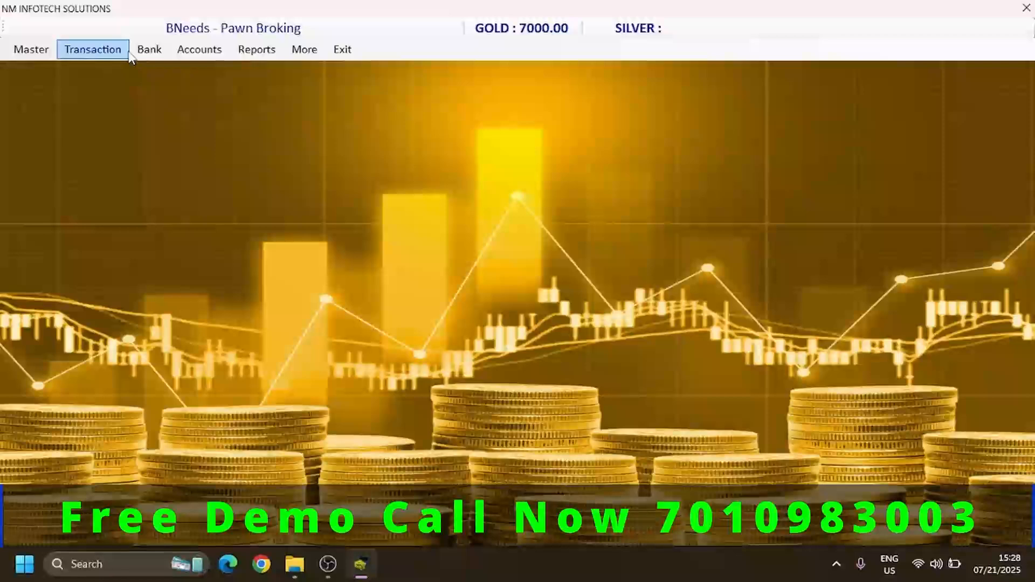
# - Start a cash transaction day book entry dated 21/07/2025 for the OFFICE EXP account
pyautogui.click(221, 52)
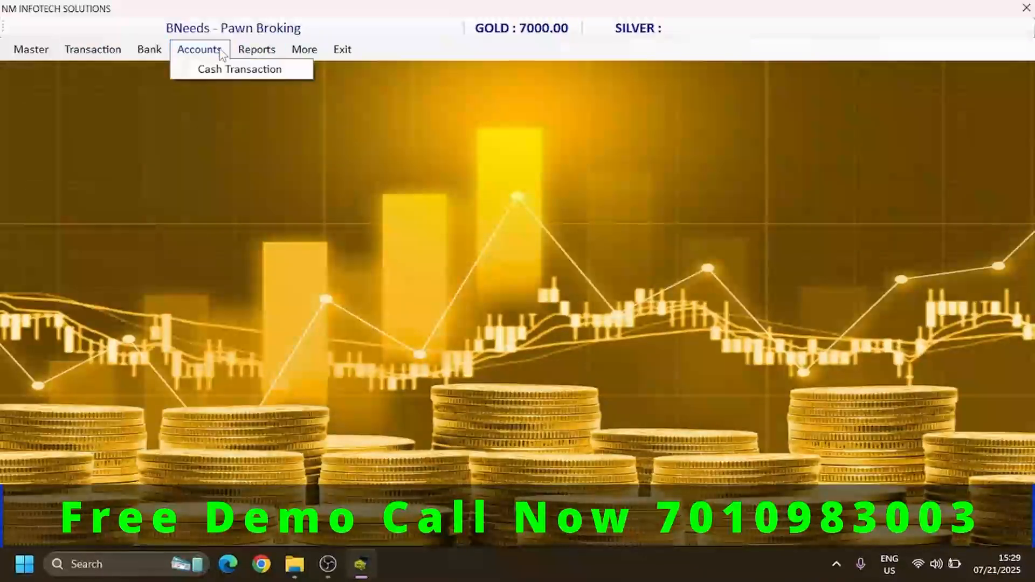
pyautogui.click(199, 73)
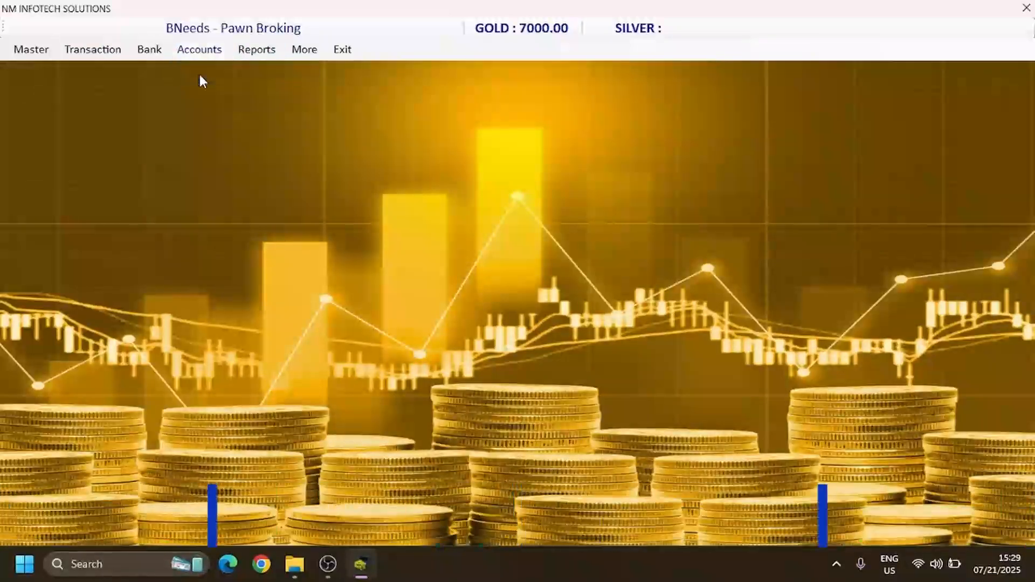
pyautogui.press('Return')
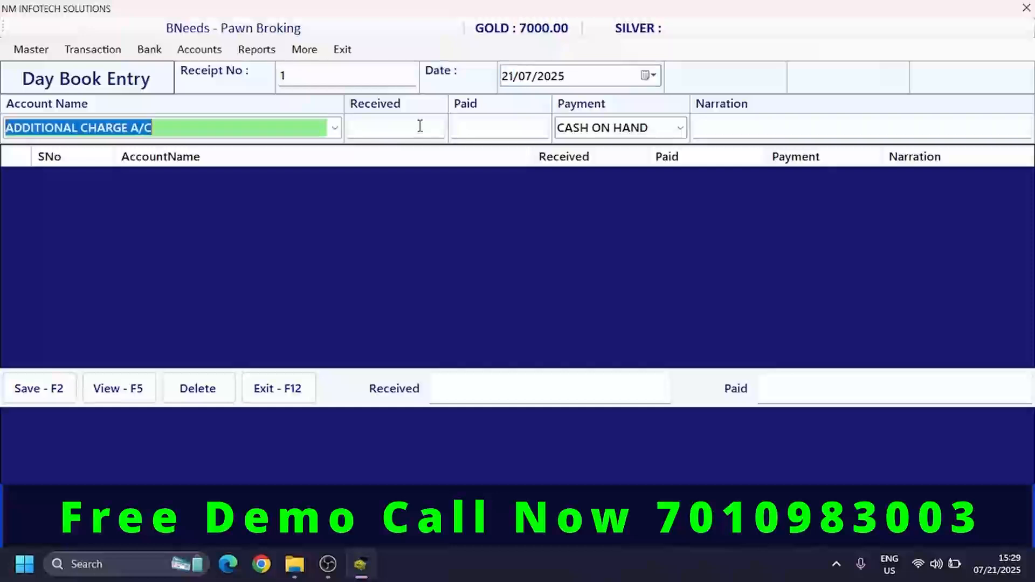
pyautogui.write('OFFICE EXP')
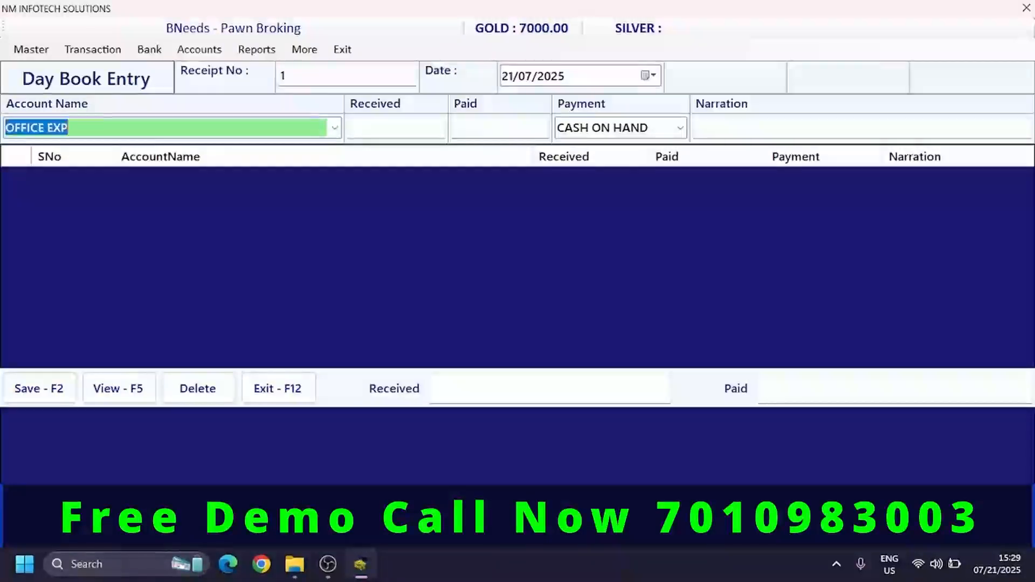
pyautogui.press('Return')
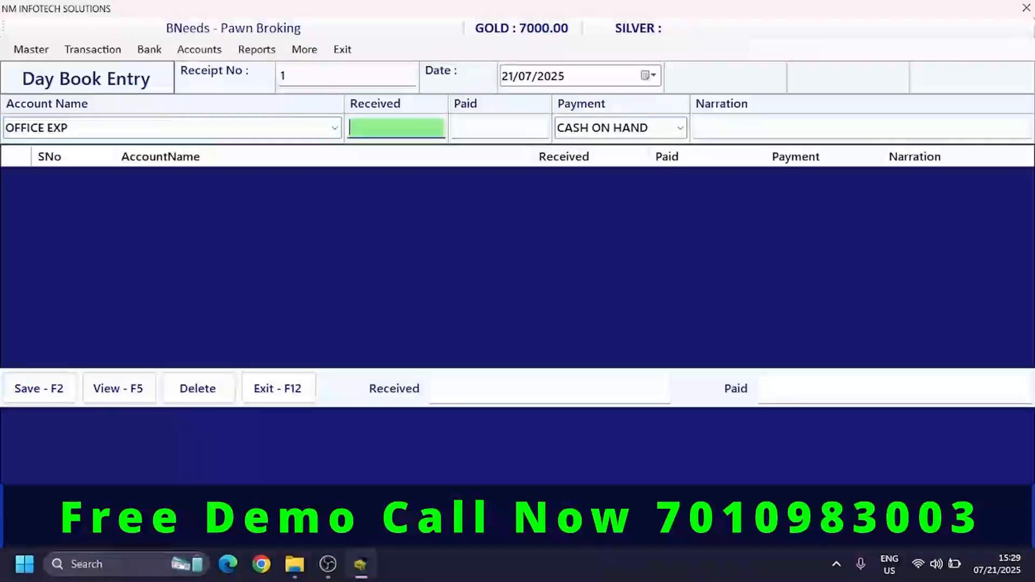
# - Enter 200 as paid from CASH ON HAND with the narration POOJA PURCH, and save the day book entry
pyautogui.press('Return')
pyautogui.press('BackSpace')
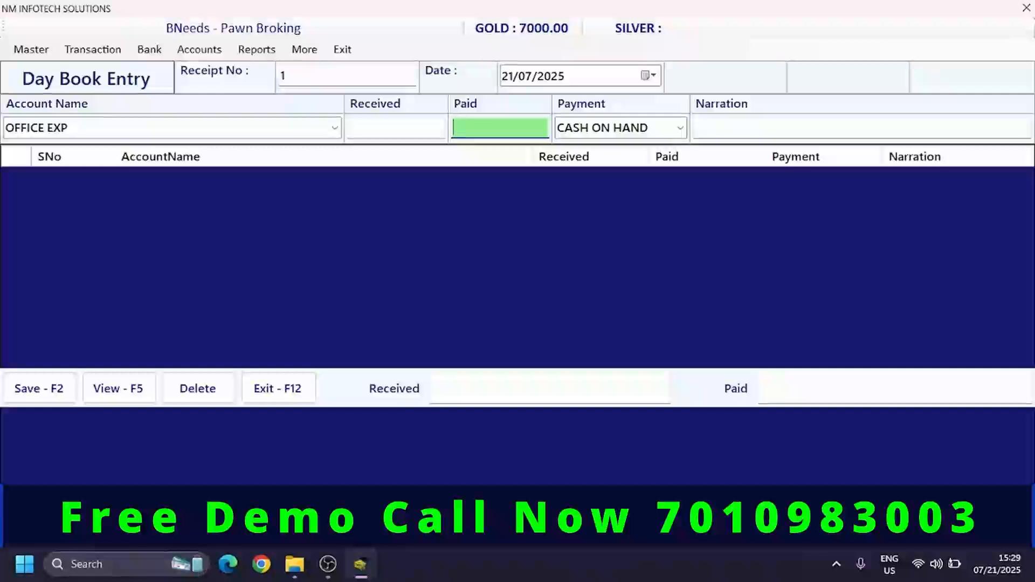
pyautogui.write('200')
pyautogui.press('Return')
pyautogui.press('Return')
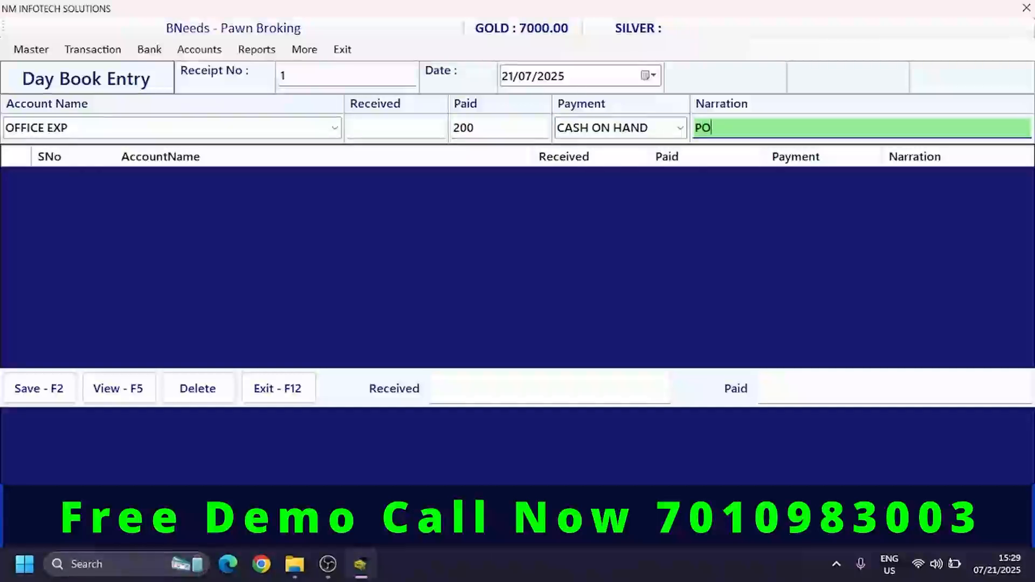
pyautogui.write('POOJA PURCHASE')
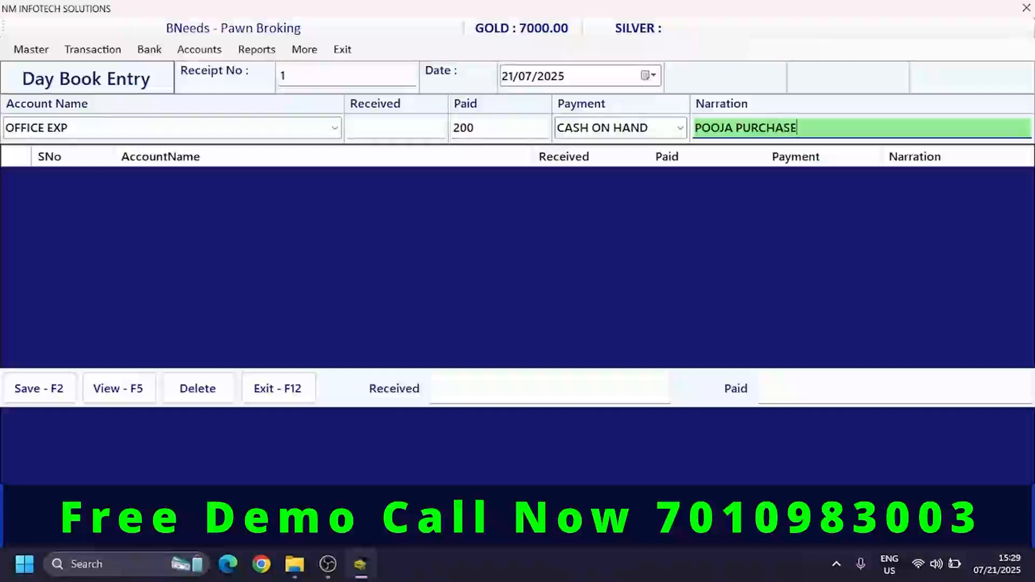
pyautogui.press('Return')
pyautogui.press('F2')
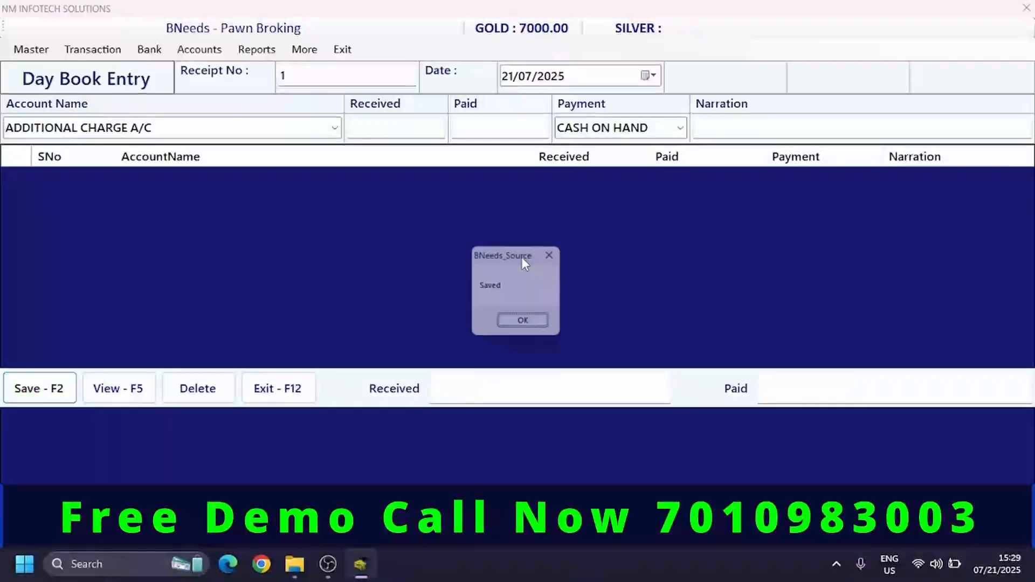
pyautogui.press('Return')
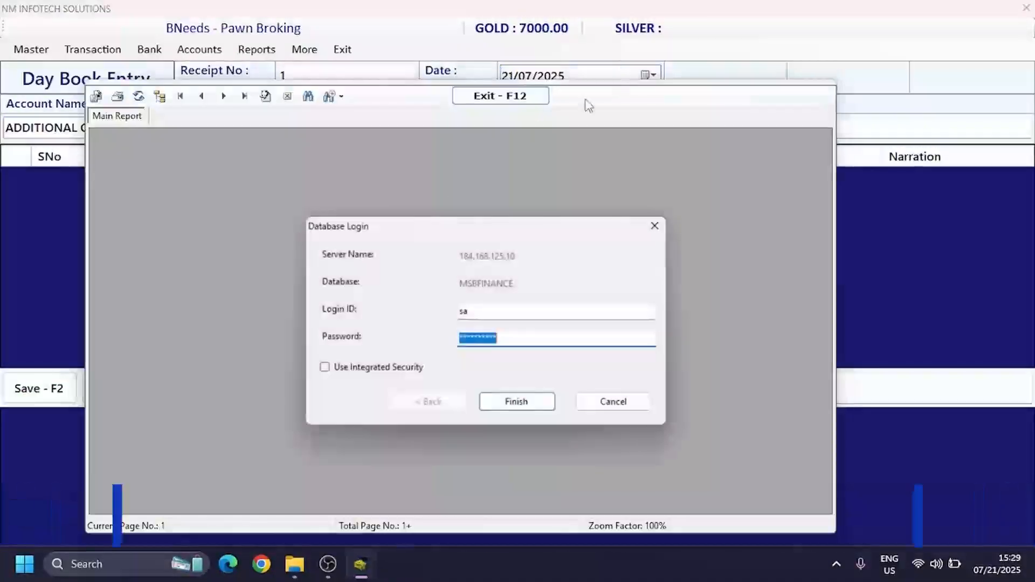
# - Cancel the database login with its report preview, and close the day book entry form
pyautogui.press('Escape')
pyautogui.click(488, 101)
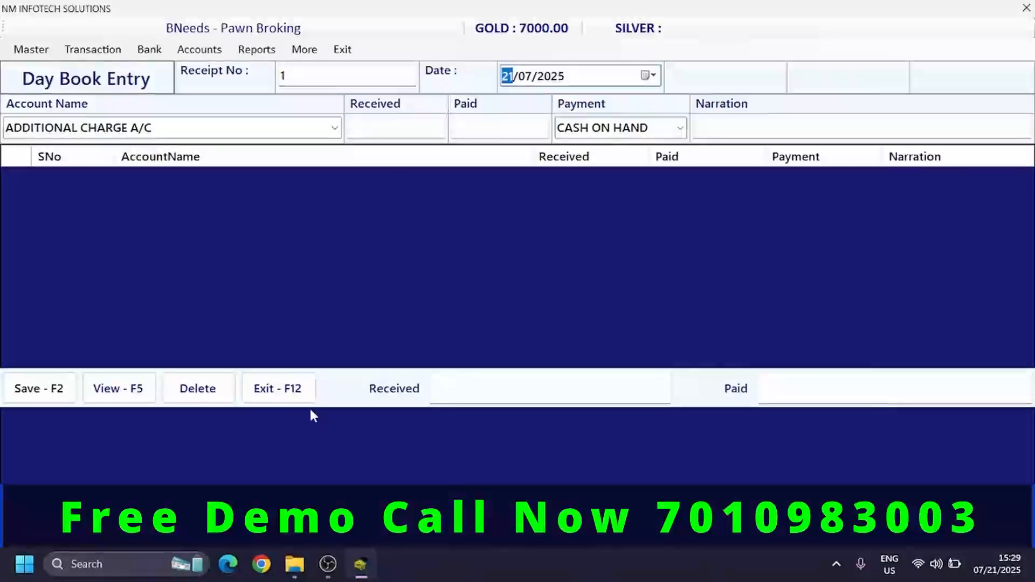
pyautogui.click(291, 394)
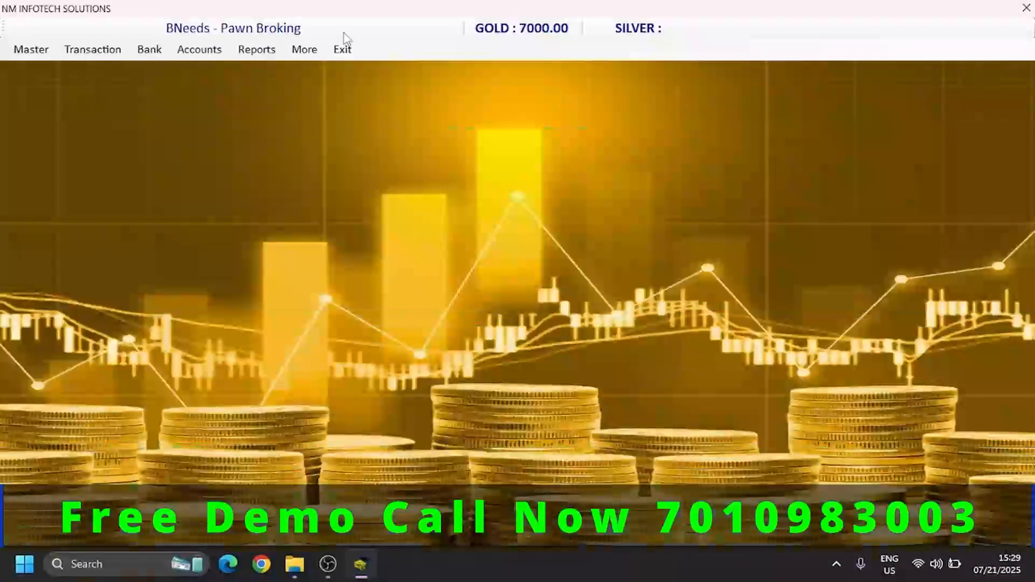
# - Open the detail reports and load the day book report from 21-07-2025 to 21-07-2025
pyautogui.click(303, 49)
pyautogui.click(258, 57)
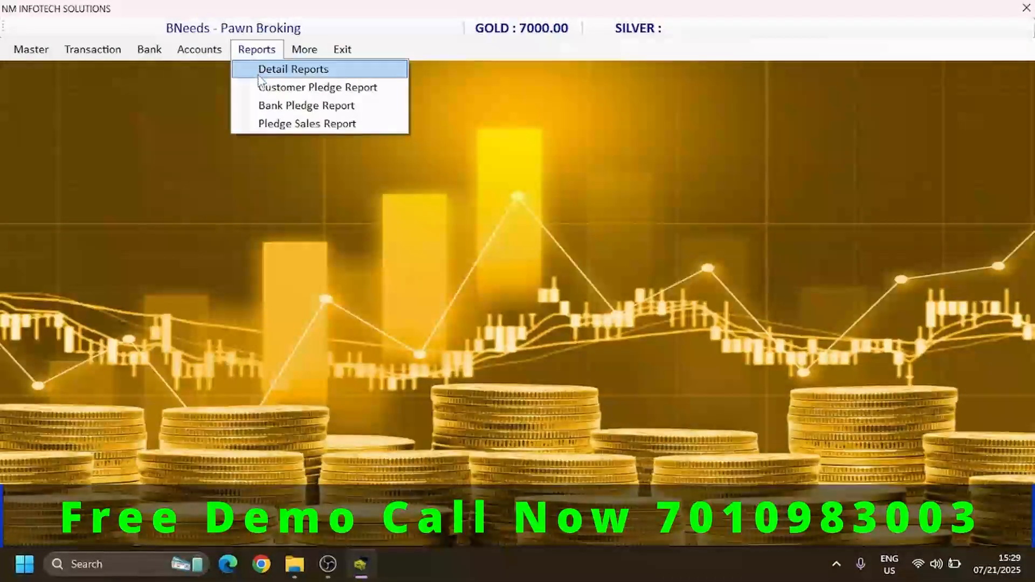
pyautogui.click(259, 72)
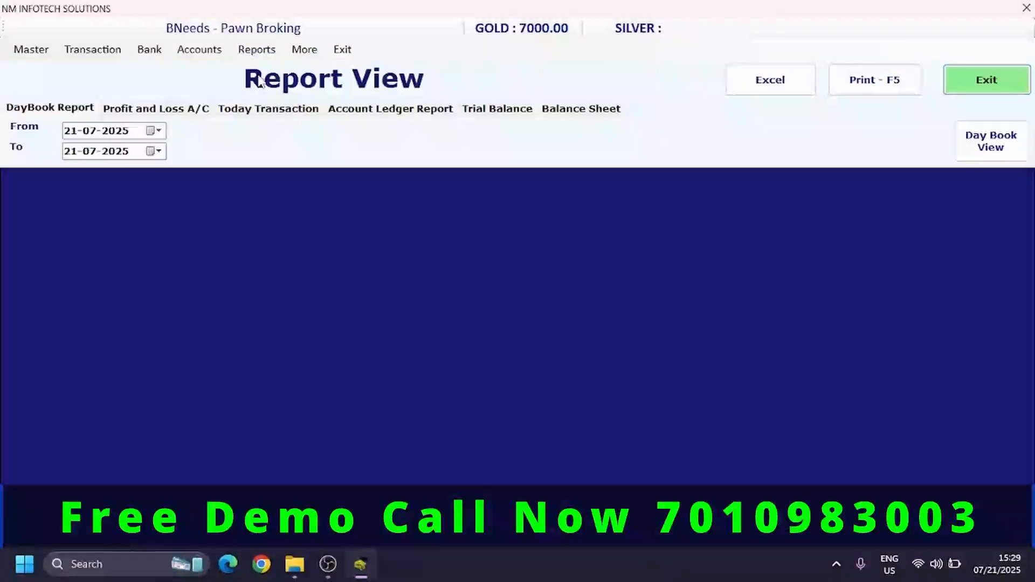
pyautogui.click(991, 141)
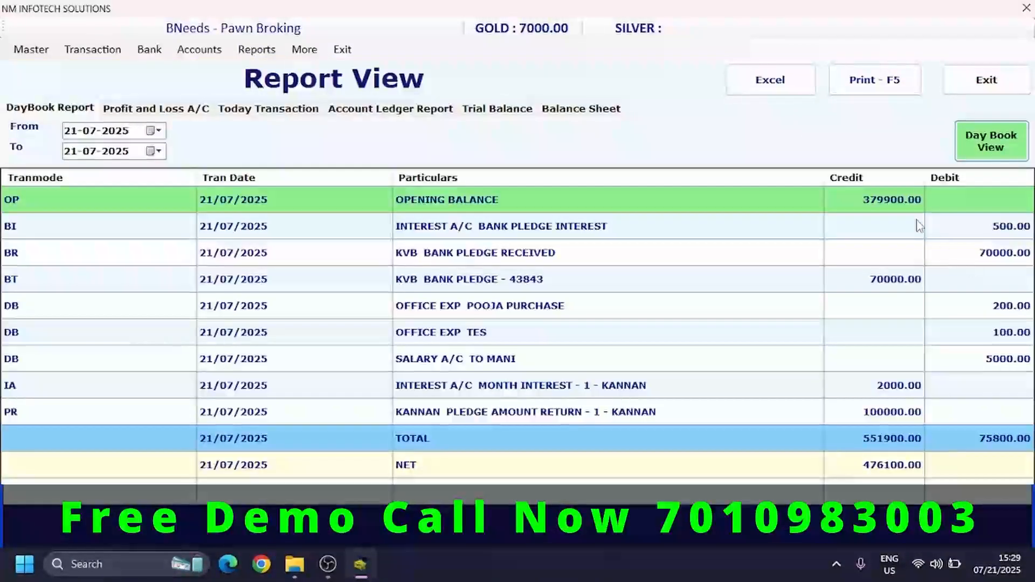
# - Check the opening balance, bank pledge amounts, and office and salary expenses in the day book report
pyautogui.click(891, 210)
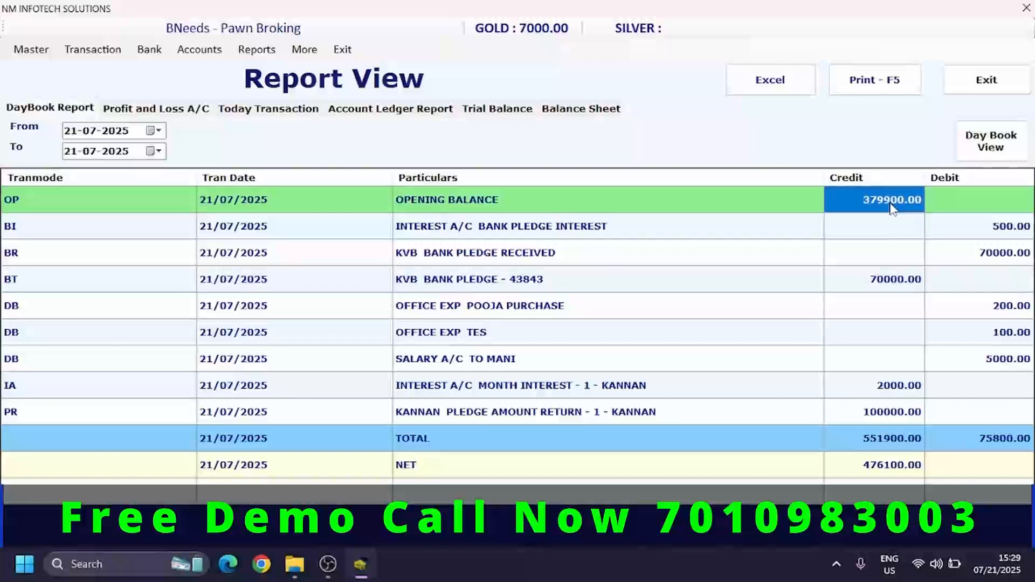
pyautogui.click(994, 230)
pyautogui.press('Down')
pyautogui.press('Left')
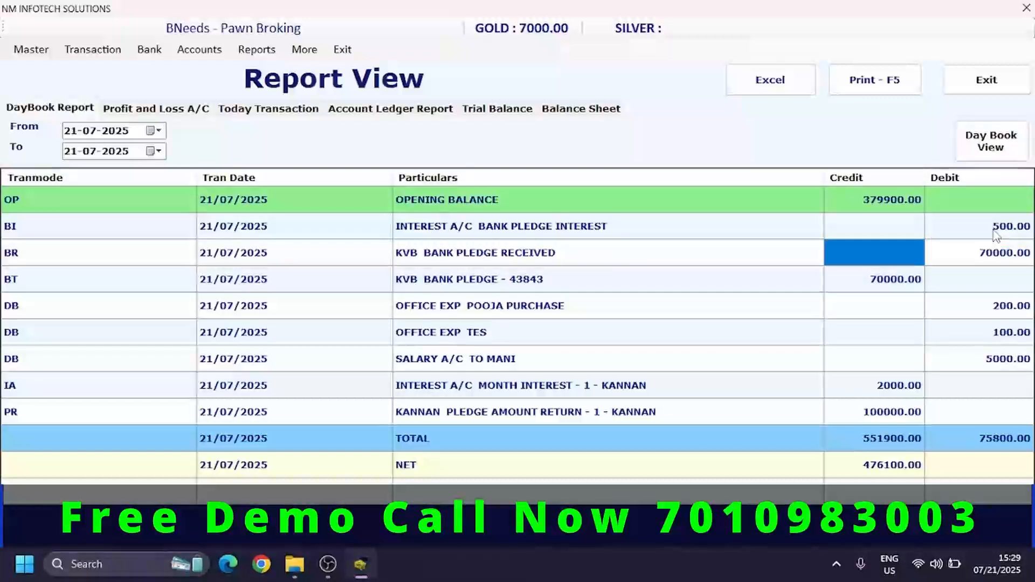
pyautogui.press('Down')
pyautogui.press('Up')
pyautogui.press('Right')
pyautogui.press('Down')
pyautogui.press('Down')
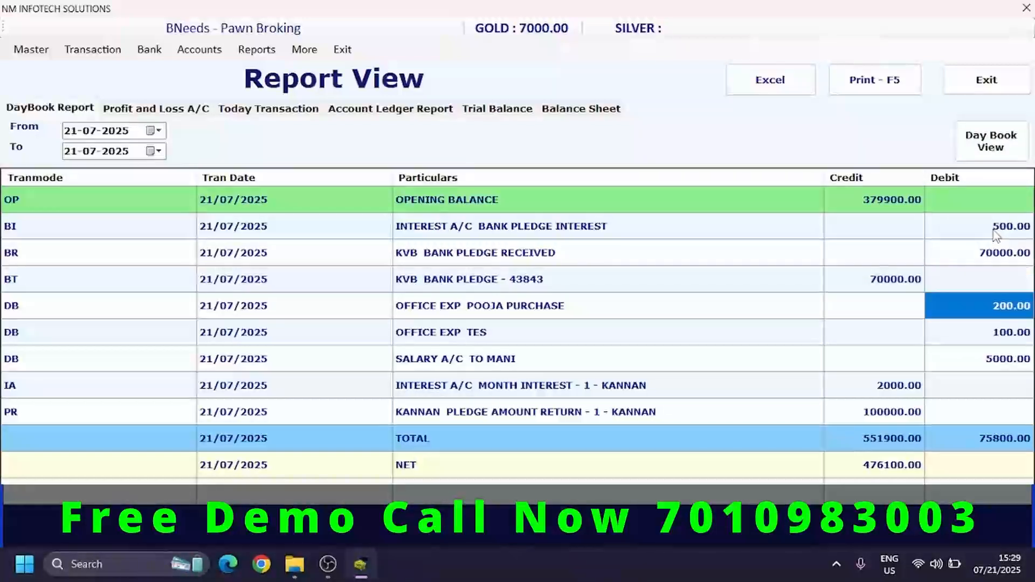
pyautogui.press('Down')
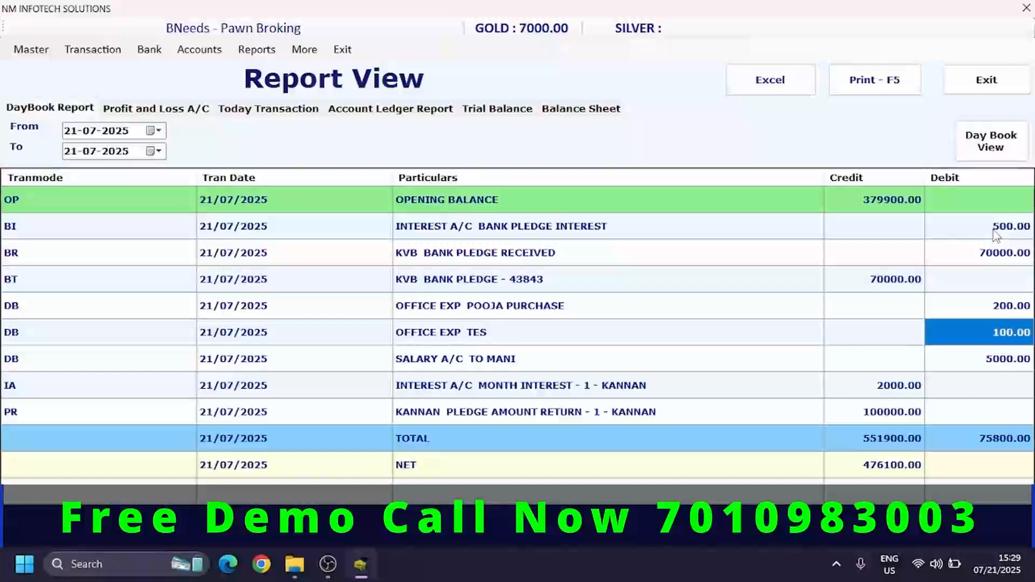
pyautogui.press('Down')
# - Check the month interest and pledge return credits, plus the total and net rows of the day book report
pyautogui.press('Left')
pyautogui.press('Down')
pyautogui.press('Right')
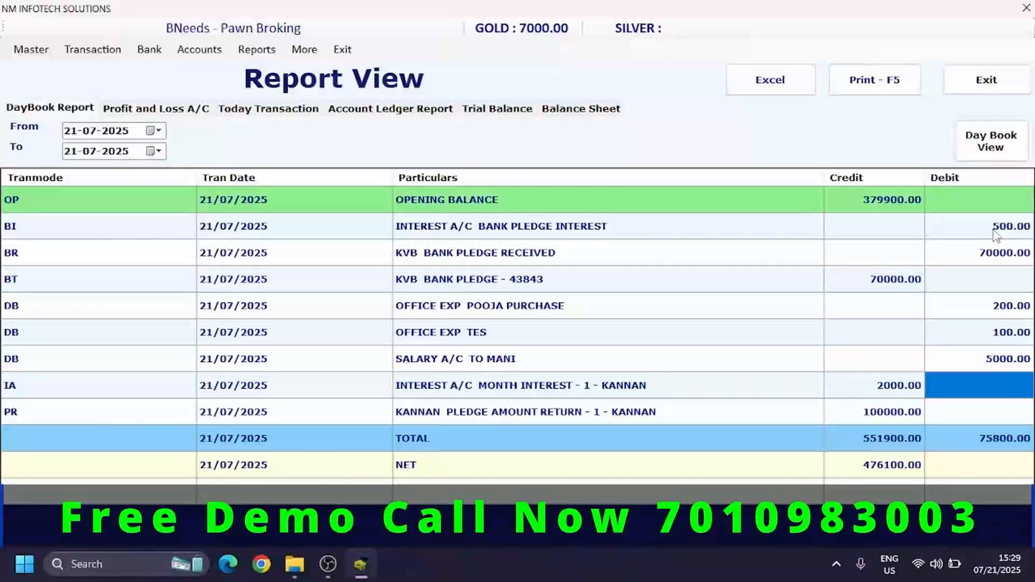
pyautogui.press('Left')
pyautogui.press('Left')
pyautogui.press('Left')
pyautogui.press('Right')
pyautogui.press('Right')
pyautogui.press('Right')
pyautogui.press('Left')
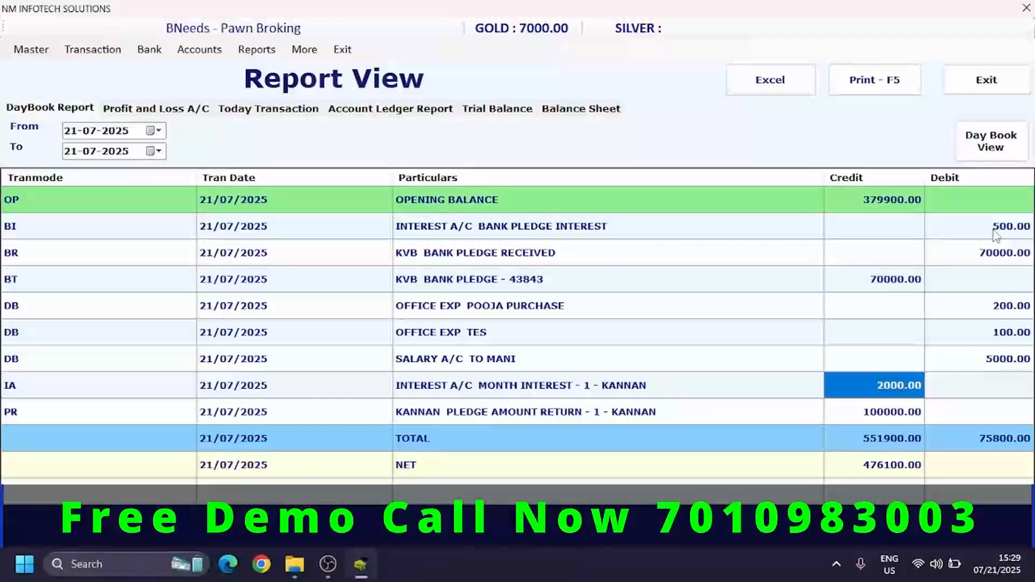
pyautogui.press('Down')
pyautogui.press('Down')
pyautogui.press('Down')
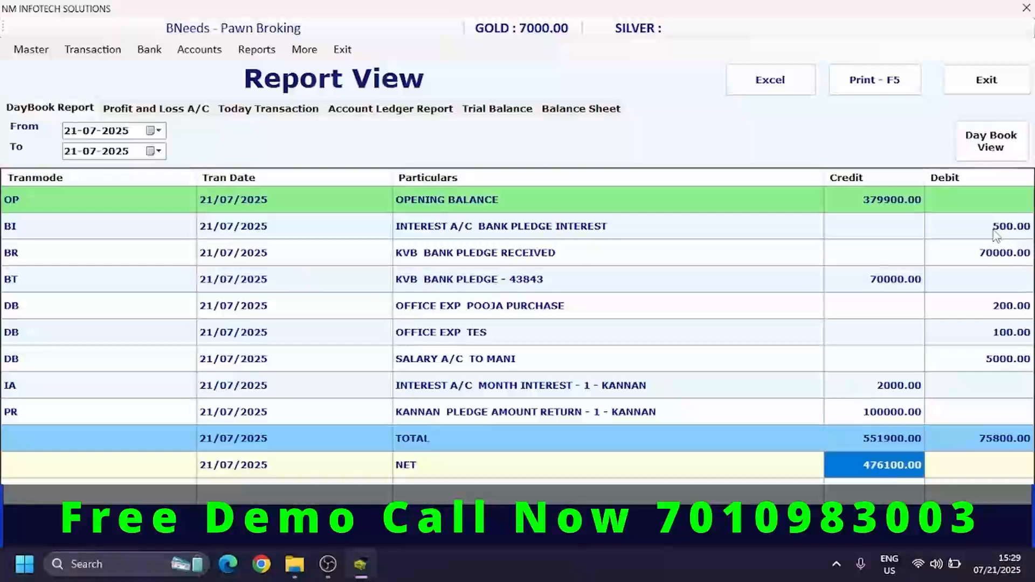
pyautogui.press('Up')
pyautogui.press('Down')
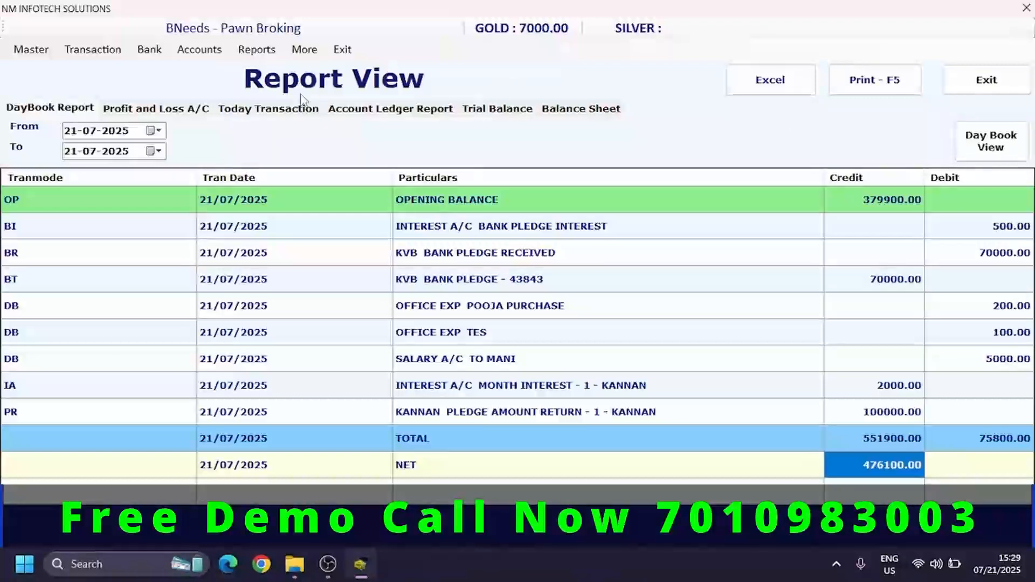
# - Load the Today Transaction report for 21-07-2025 and go through its pledge return and pledge interest sections
pyautogui.click(282, 111)
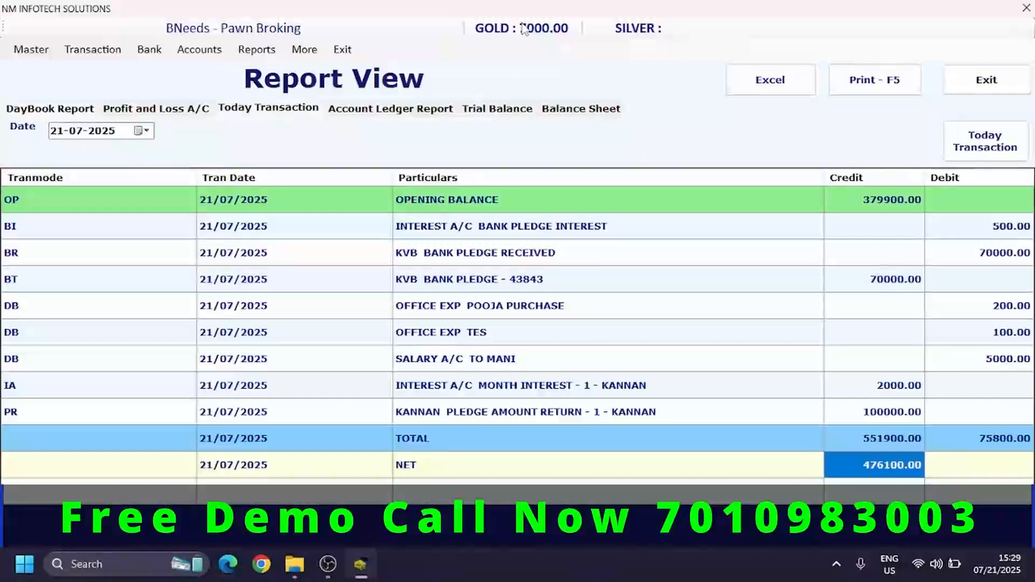
pyautogui.click(980, 150)
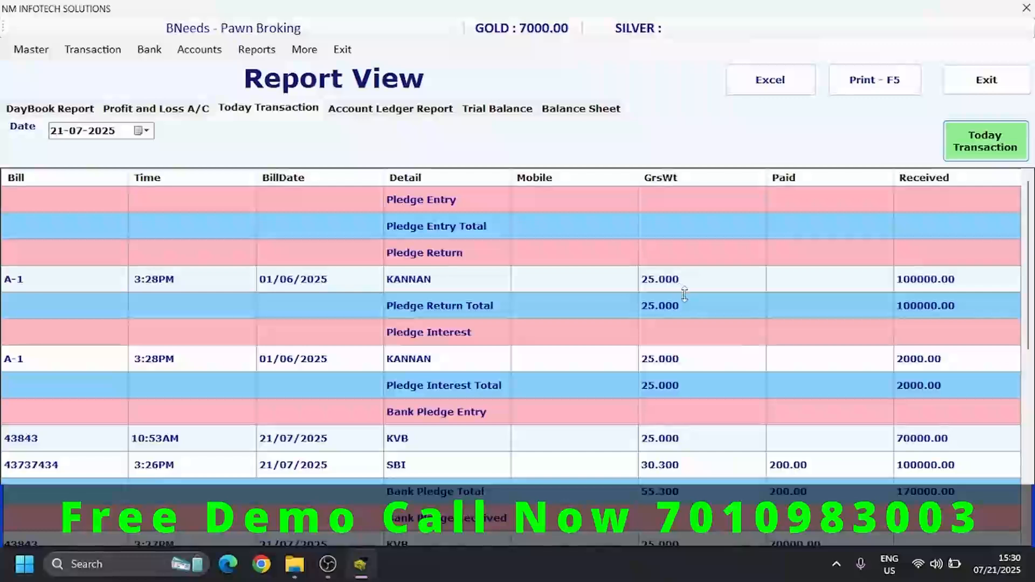
pyautogui.click(670, 289)
pyautogui.press('Down')
pyautogui.press('Down')
pyautogui.press('Down')
pyautogui.press('Down')
pyautogui.press('Down')
pyautogui.press('Down')
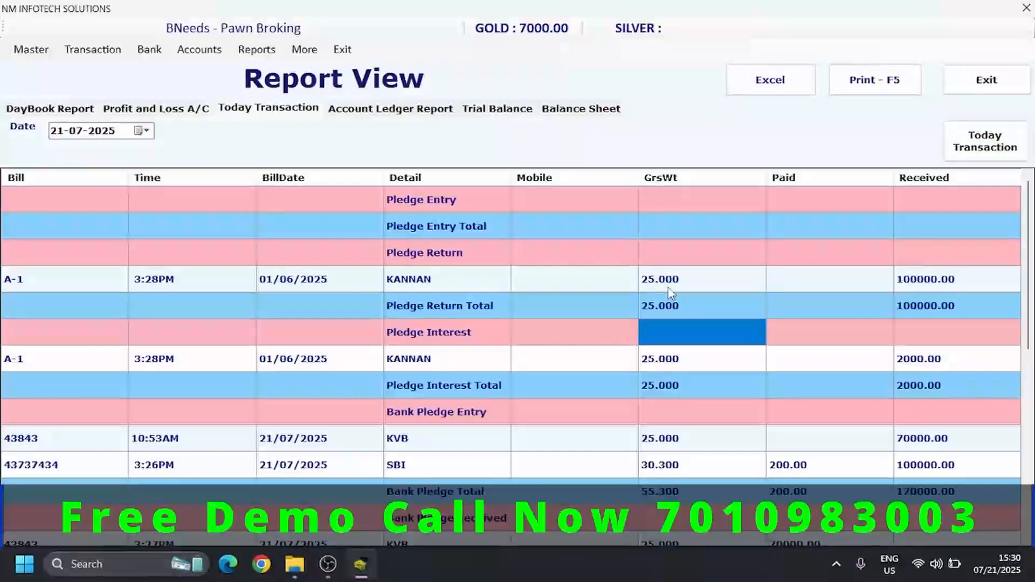
pyautogui.press('Right')
pyautogui.press('Right')
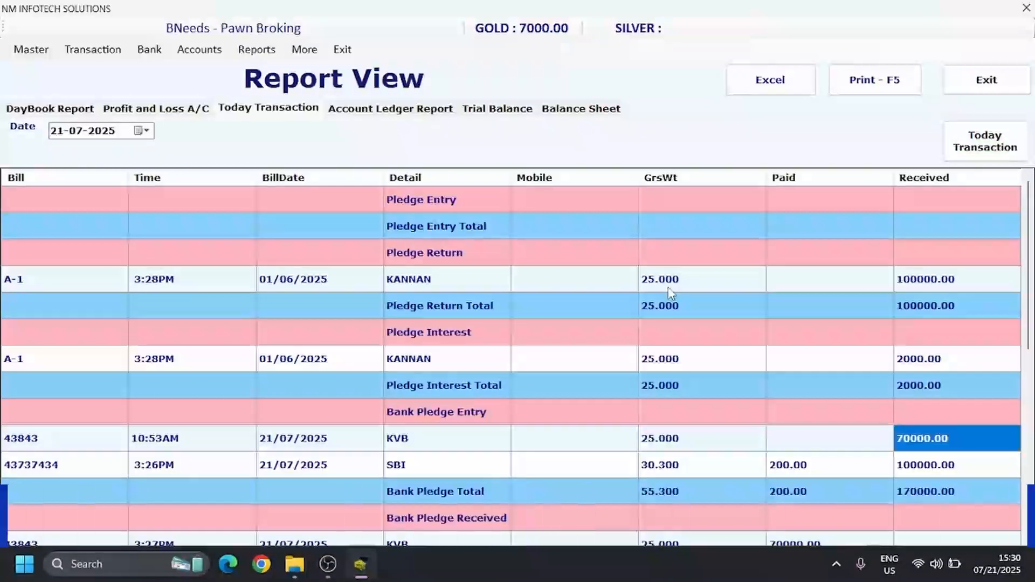
# - Examine the bank pledge entry, bank pledge received and bank pledge interest sections of the Today Transaction report
pyautogui.press('Down')
pyautogui.press('Down')
pyautogui.press('Down')
pyautogui.press('Down')
pyautogui.press('Down')
pyautogui.press('Down')
pyautogui.press('Down')
pyautogui.press('Down')
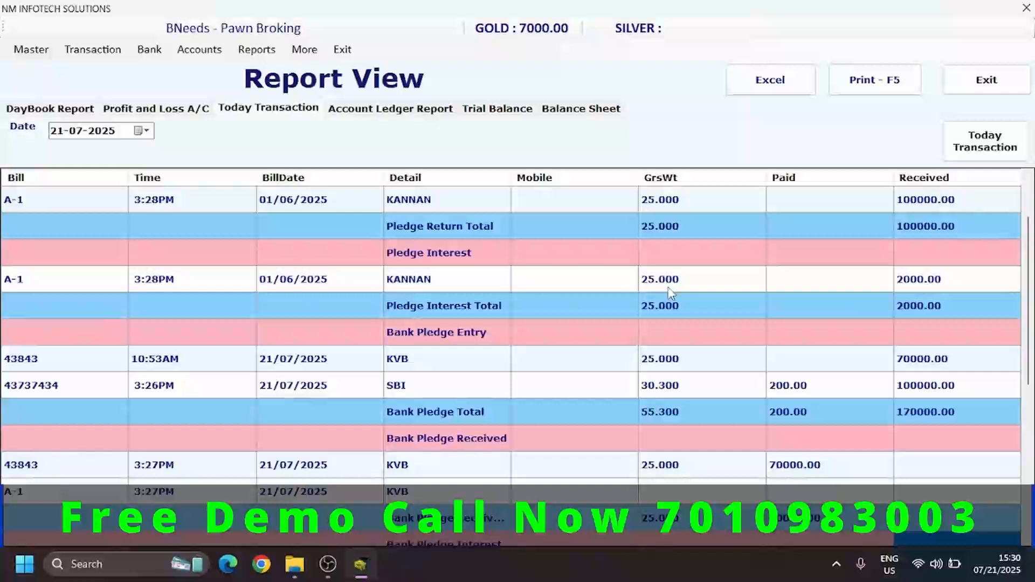
pyautogui.press('Up')
pyautogui.press('Up')
pyautogui.press('Up')
pyautogui.press('Left')
pyautogui.press('Left')
pyautogui.press('Up')
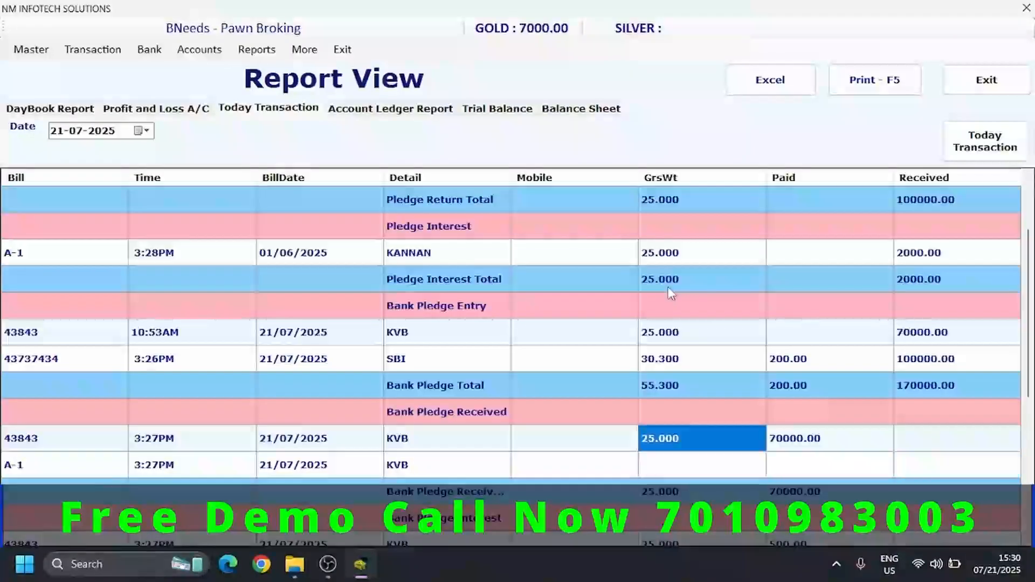
pyautogui.press('Down')
pyautogui.press('Down')
pyautogui.press('Down')
pyautogui.press('Down')
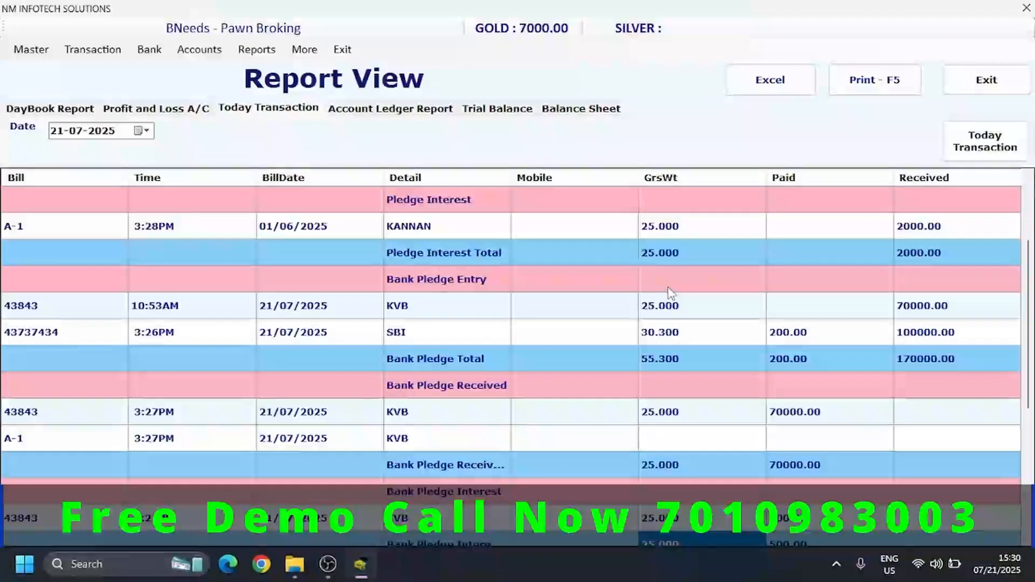
pyautogui.press('Up')
pyautogui.press('Up')
pyautogui.press('Down')
pyautogui.press('Right')
# - Examine the opening cash, section totals, expense entries, balance total and net total of the Today Transaction report
pyautogui.press('Down')
pyautogui.press('Down')
pyautogui.press('Down')
pyautogui.press('Down')
pyautogui.press('Down')
pyautogui.press('Down')
pyautogui.press('Down')
pyautogui.press('Down')
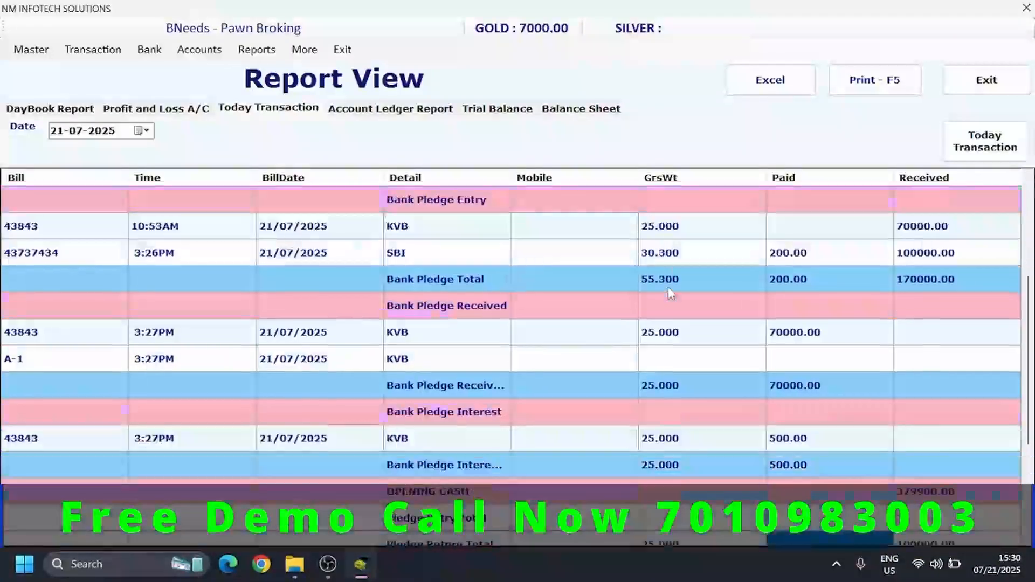
pyautogui.press('Up')
pyautogui.press('Down')
pyautogui.press('Down')
pyautogui.press('Down')
pyautogui.press('Down')
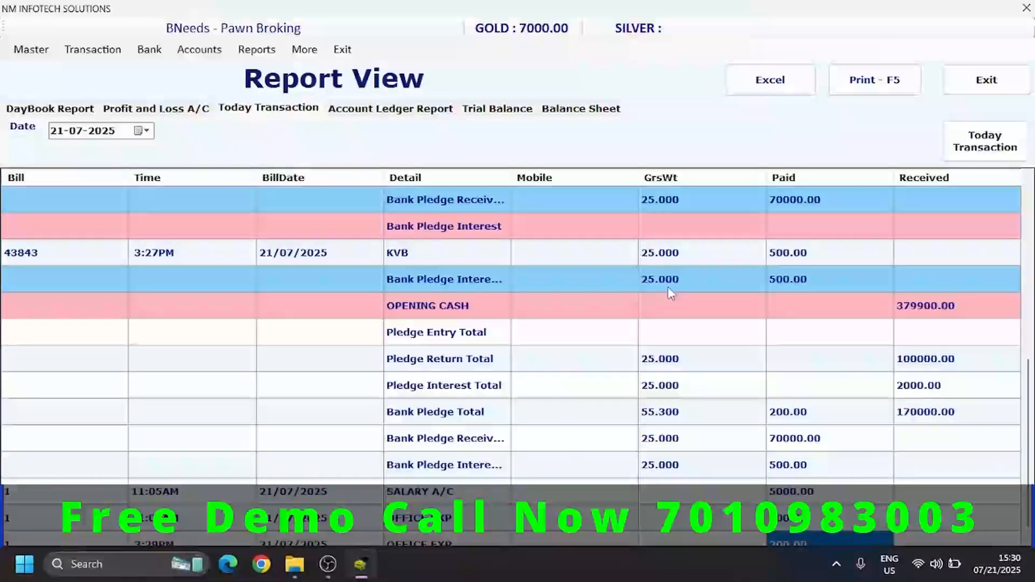
pyautogui.press('Down')
pyautogui.press('Down')
pyautogui.press('Up')
pyautogui.press('Right')
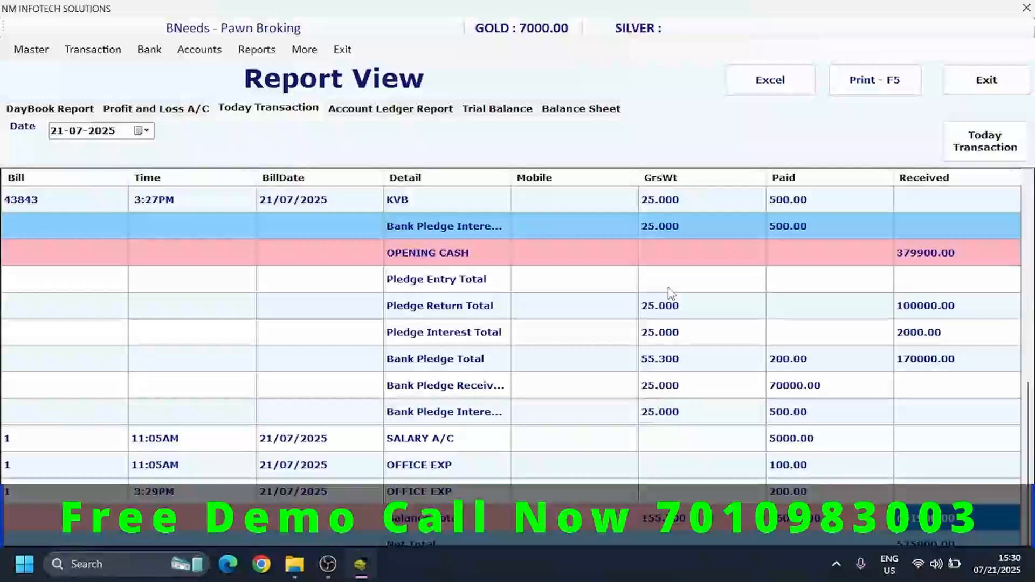
pyautogui.press('Up')
pyautogui.press('Up')
pyautogui.press('Up')
pyautogui.press('Up')
pyautogui.press('Up')
pyautogui.press('Up')
pyautogui.press('Up')
pyautogui.press('Up')
pyautogui.press('Up')
pyautogui.press('Up')
pyautogui.press('Up')
pyautogui.press('Up')
pyautogui.press('Up')
pyautogui.press('Up')
pyautogui.press('Up')
pyautogui.press('Up')
pyautogui.press('Up')
pyautogui.press('Up')
pyautogui.press('Up')
pyautogui.press('Up')
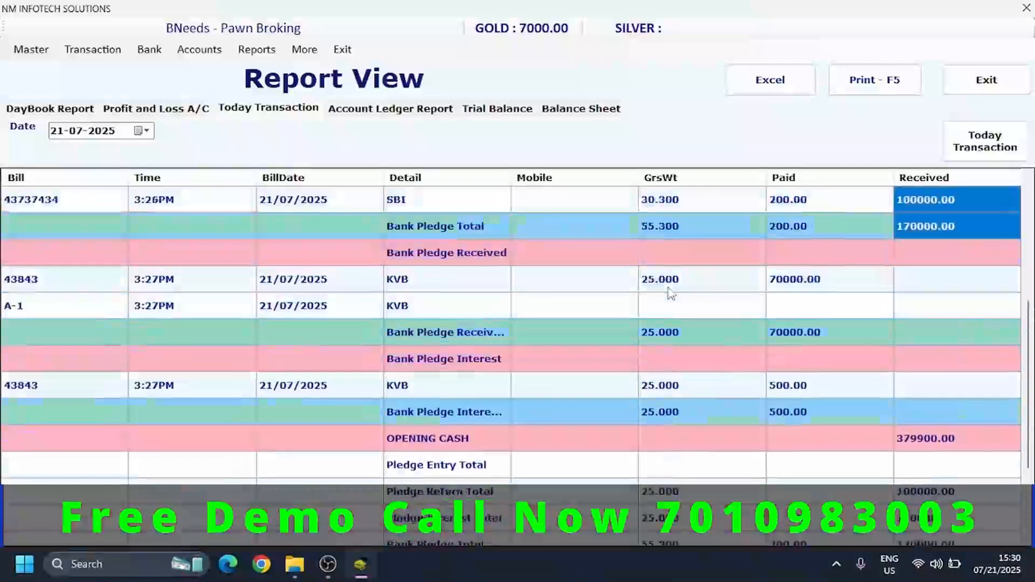
pyautogui.press('Down')
pyautogui.press('Down')
pyautogui.press('Down')
pyautogui.press('Down')
pyautogui.press('Down')
pyautogui.press('Down')
pyautogui.press('Down')
pyautogui.press('Down')
pyautogui.press('Down')
pyautogui.press('Down')
pyautogui.press('Down')
pyautogui.press('Down')
pyautogui.press('Down')
pyautogui.press('Down')
pyautogui.press('Down')
pyautogui.press('Down')
pyautogui.press('Down')
pyautogui.press('Down')
pyautogui.press('Down')
pyautogui.press('Down')
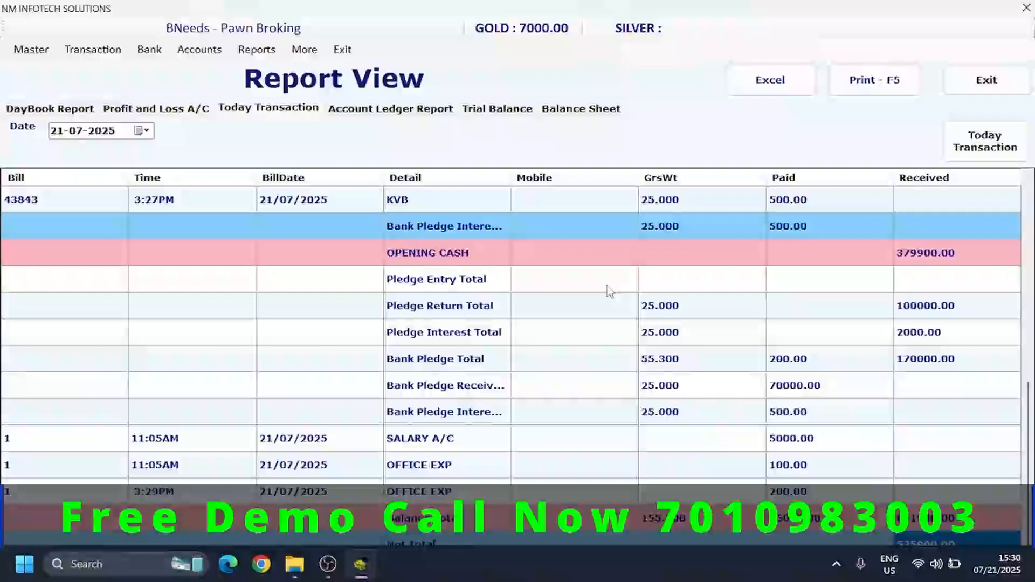
# - Load the trial balance for 21-07-2025 and go through its accounts down to the direct expenses
pyautogui.click(510, 110)
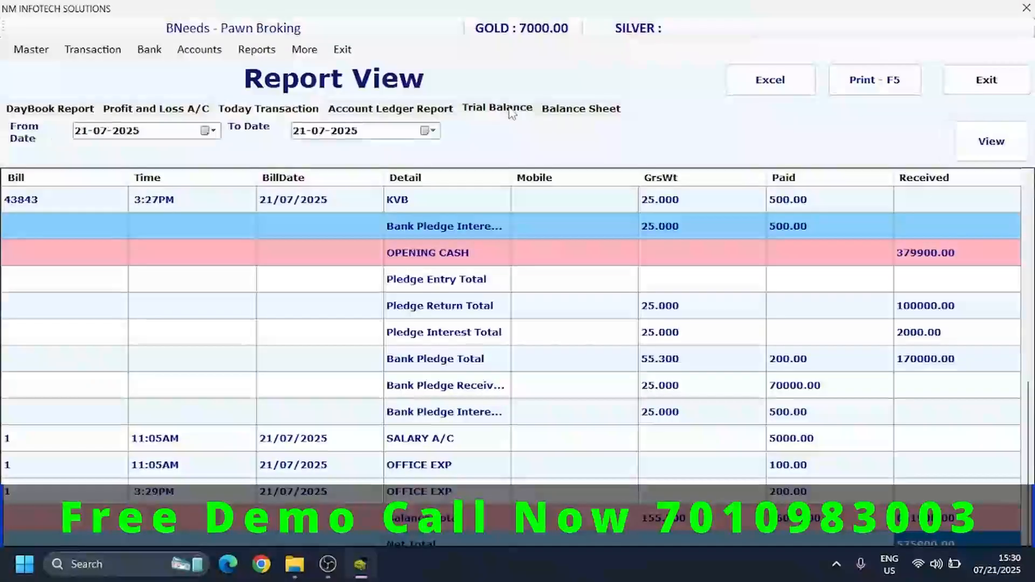
pyautogui.click(990, 153)
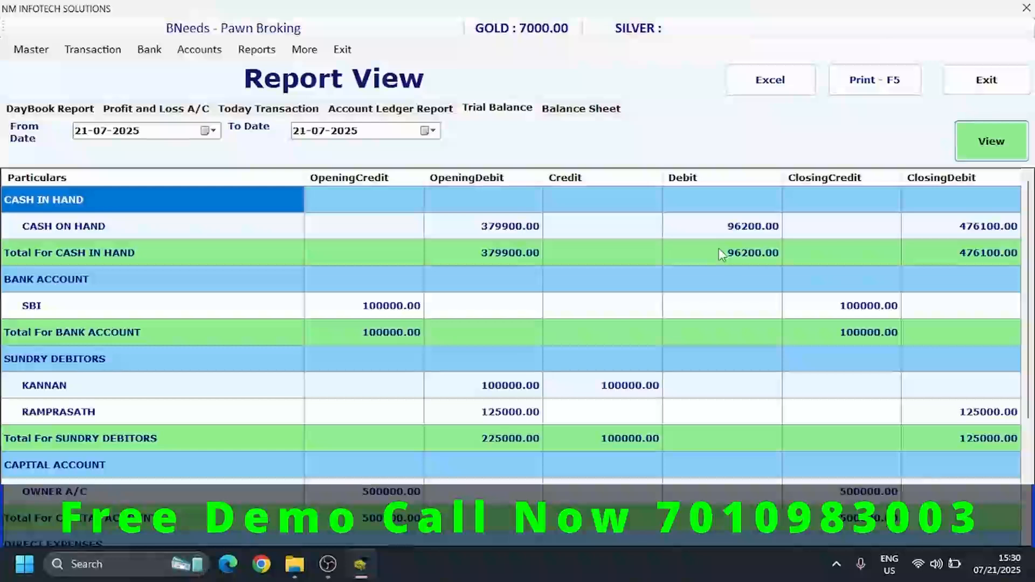
pyautogui.click(698, 303)
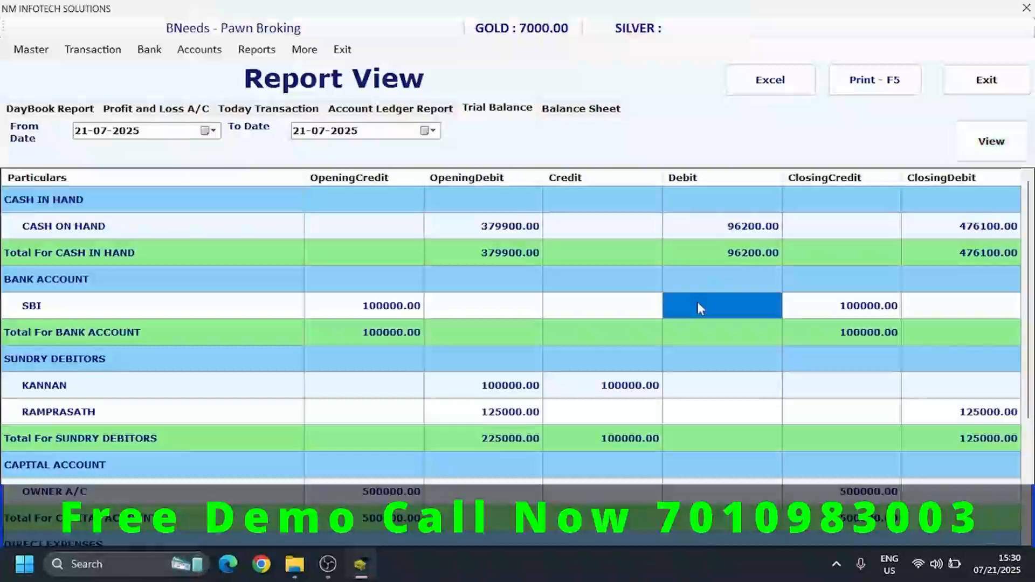
pyautogui.press('Down')
pyautogui.press('Down')
pyautogui.press('Down')
pyautogui.press('Down')
pyautogui.press('Down')
pyautogui.press('Down')
pyautogui.press('Down')
pyautogui.press('Down')
pyautogui.press('Down')
pyautogui.press('Down')
pyautogui.press('Down')
pyautogui.press('Down')
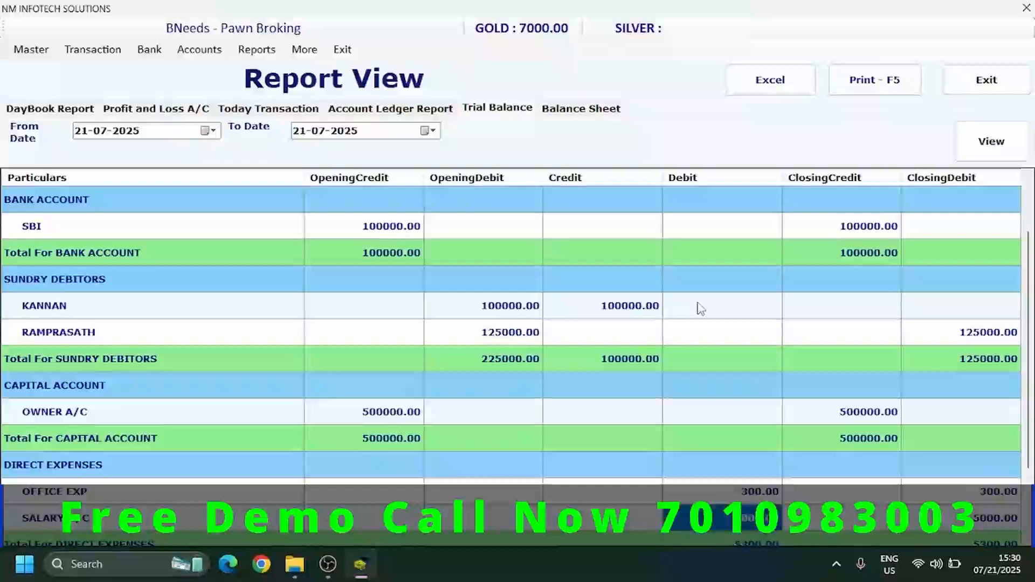
# - Check the opening, credit, debit and closing amounts of the first sundry debtor in the trial balance
pyautogui.click(700, 306)
pyautogui.press('Left')
pyautogui.press('Left')
pyautogui.press('Right')
pyautogui.press('Right')
pyautogui.press('Right')
pyautogui.press('Right')
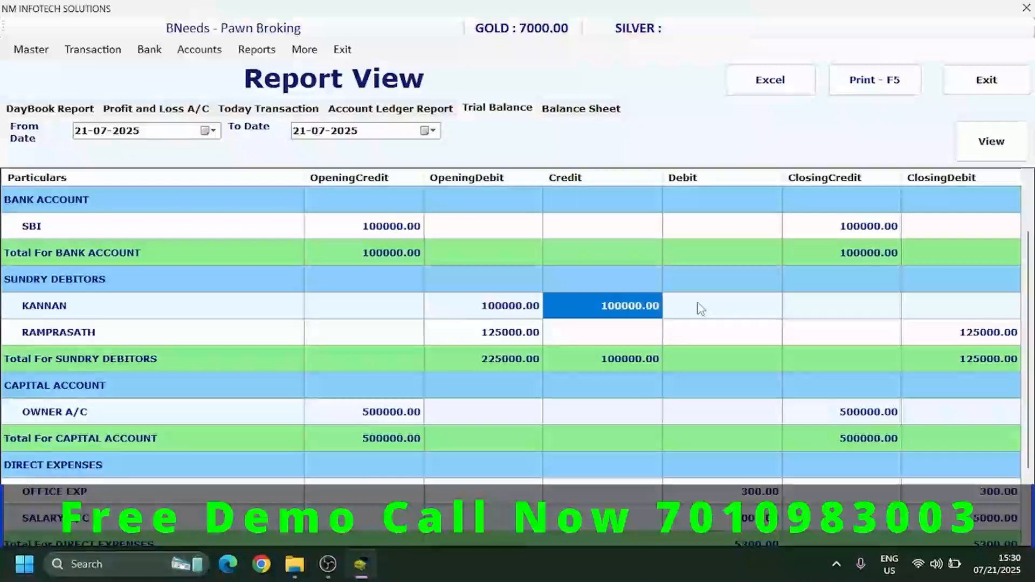